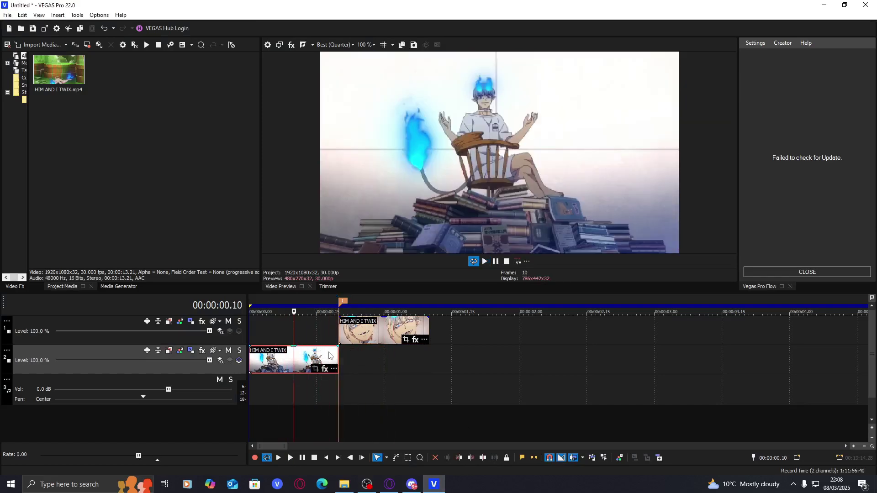
Step: Split the track 2 clip at frame 16 and extend its second piece to the end of the track 1 clip
key("space")
left_click(312, 361)
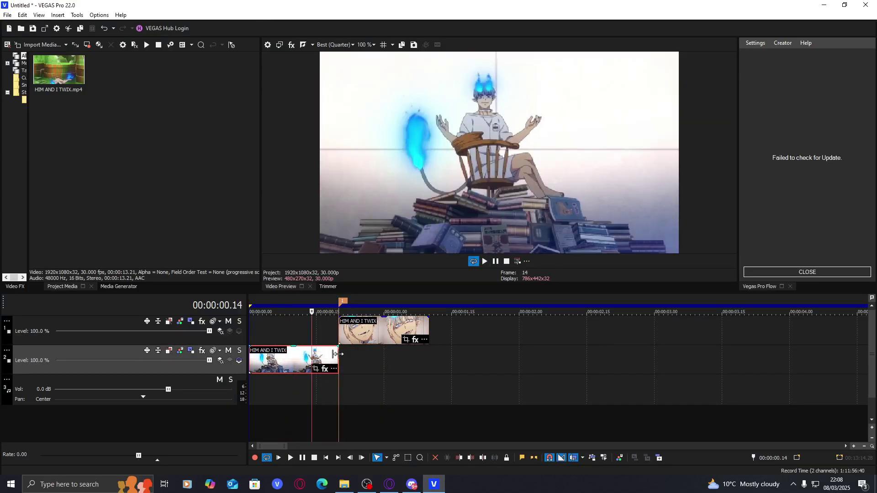
left_click(321, 358)
key("s")
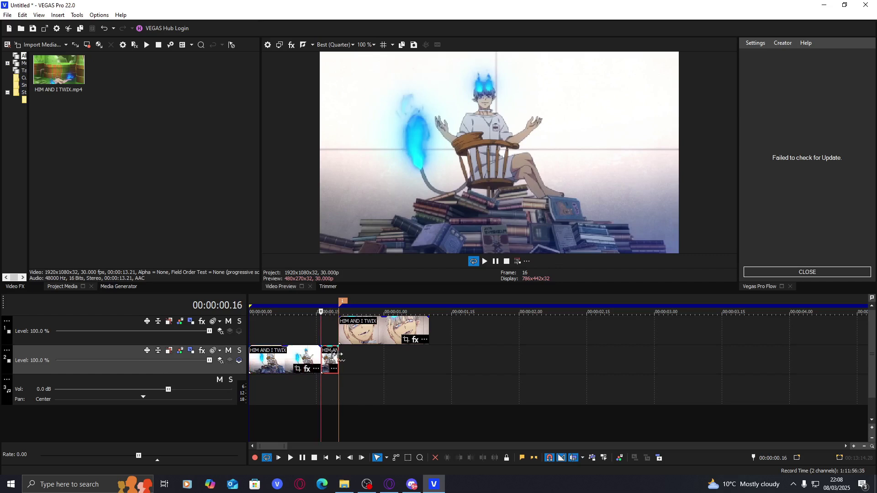
left_click_drag(337, 354, 428, 354)
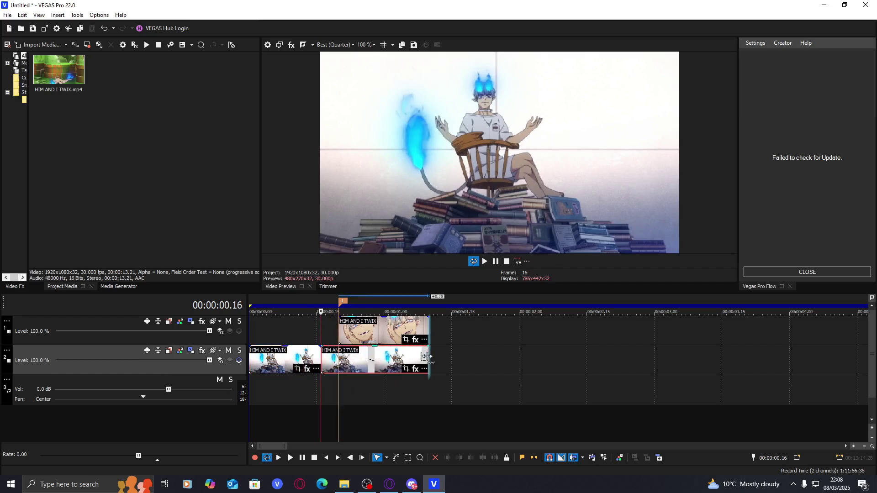
Step: Split the track 1 clip at frame 24, then extend the first piece's start back to about frame 9, keeping it joined to the second piece
left_click(349, 337)
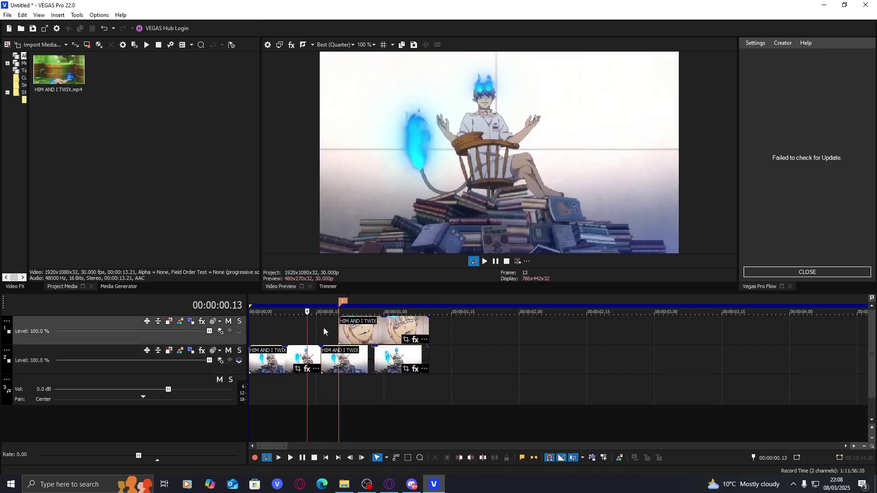
left_click(357, 332)
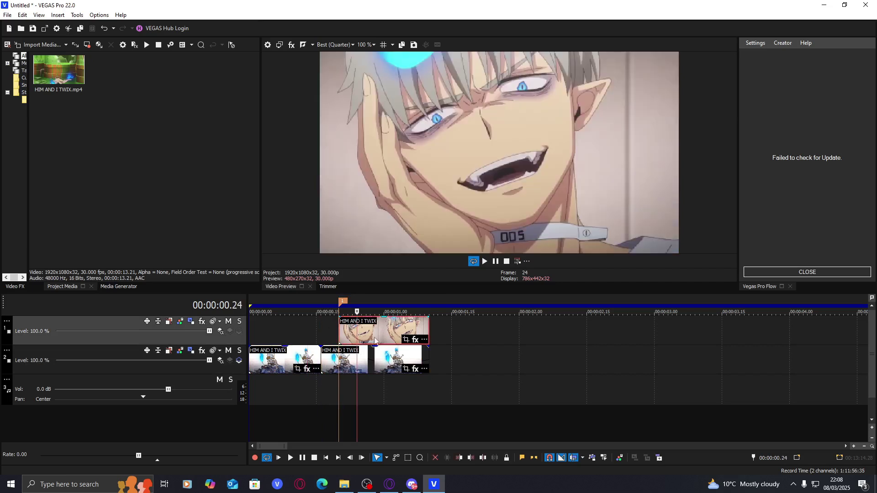
key("s")
left_click(348, 330)
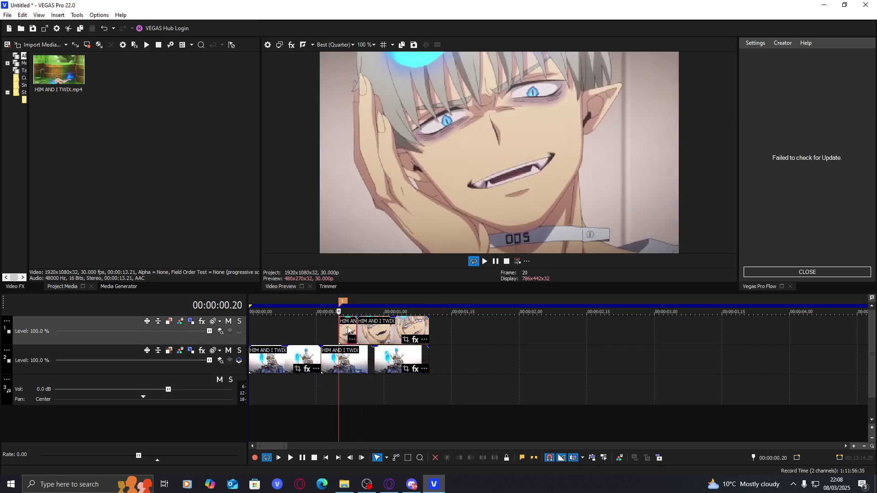
left_click(349, 329)
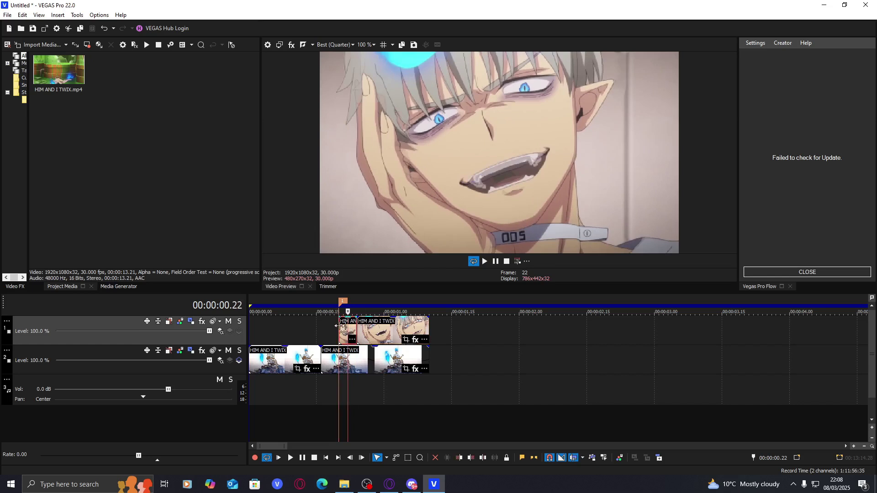
left_click_drag(339, 327, 289, 328)
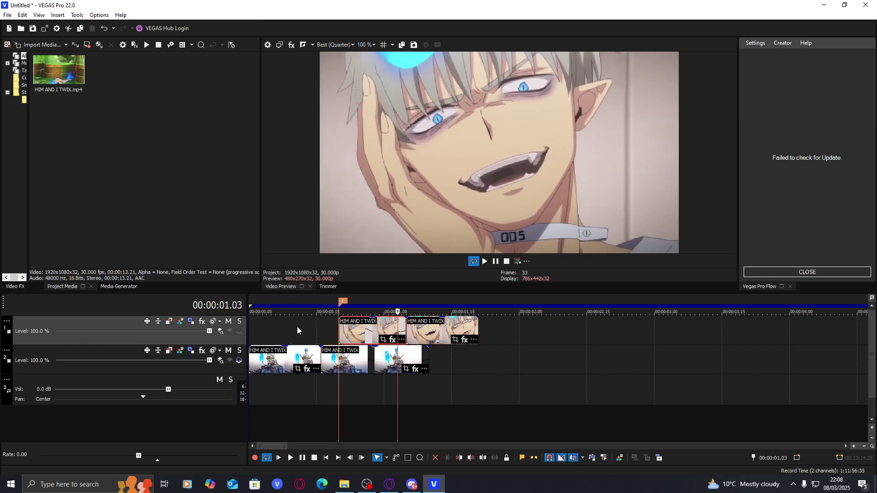
left_click_drag(352, 329, 303, 331)
left_click(268, 328)
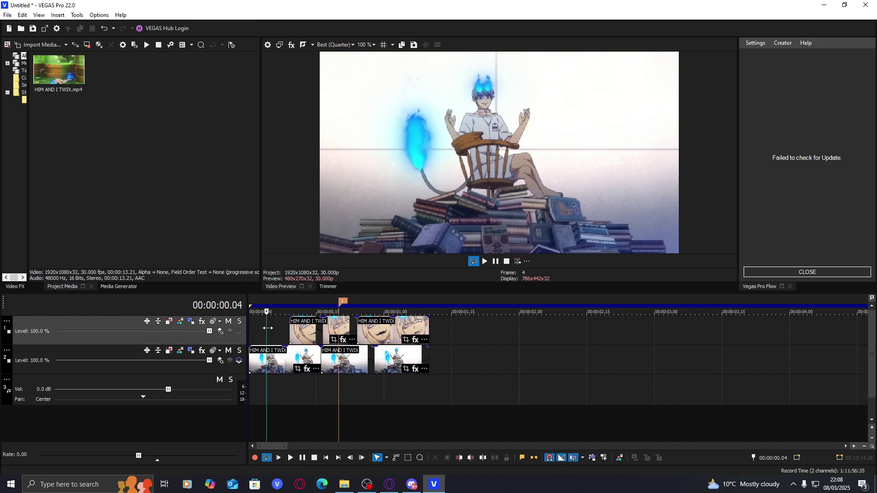
Step: Insert a new video track above the others and make both clip tracks its children
right_click(452, 336)
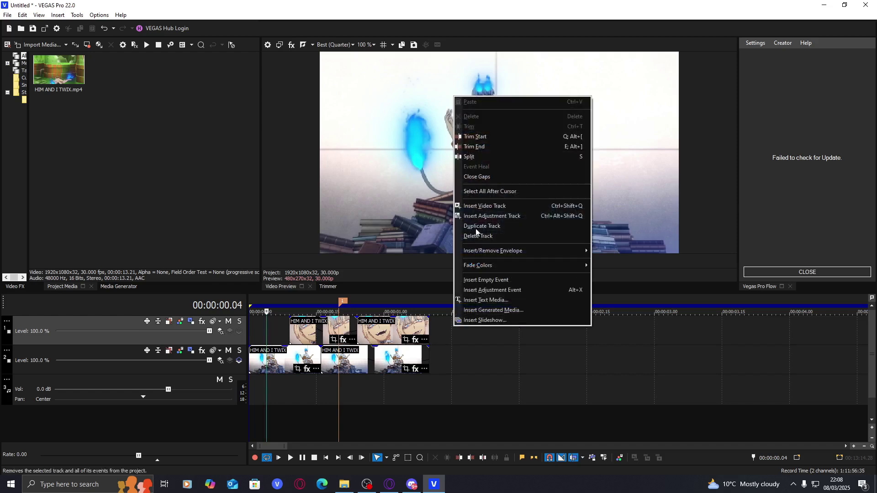
left_click(477, 206)
left_click(239, 360)
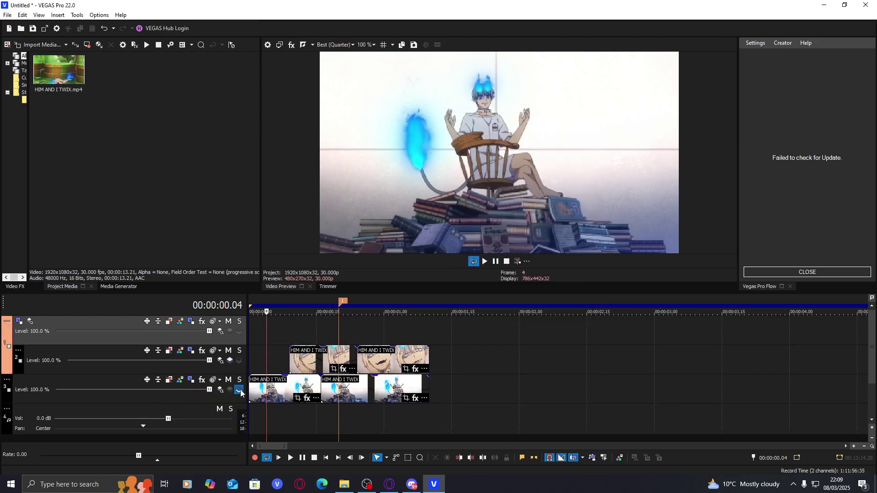
left_click(239, 390)
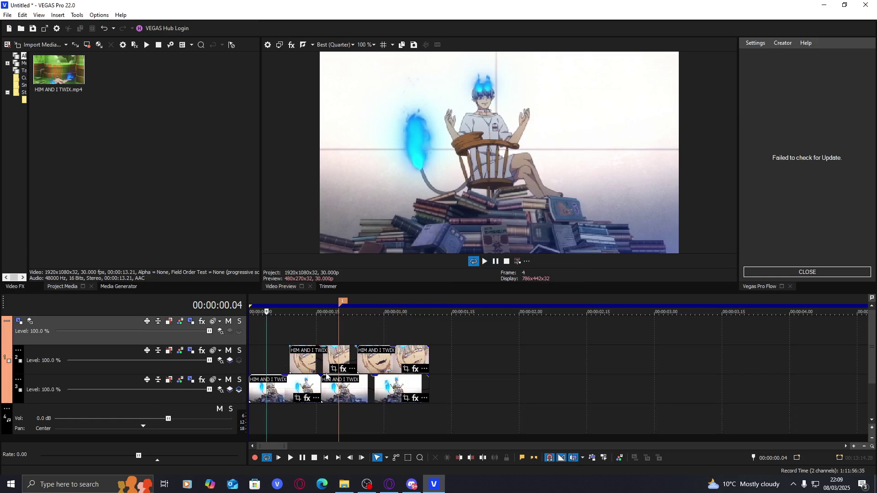
left_click(226, 397)
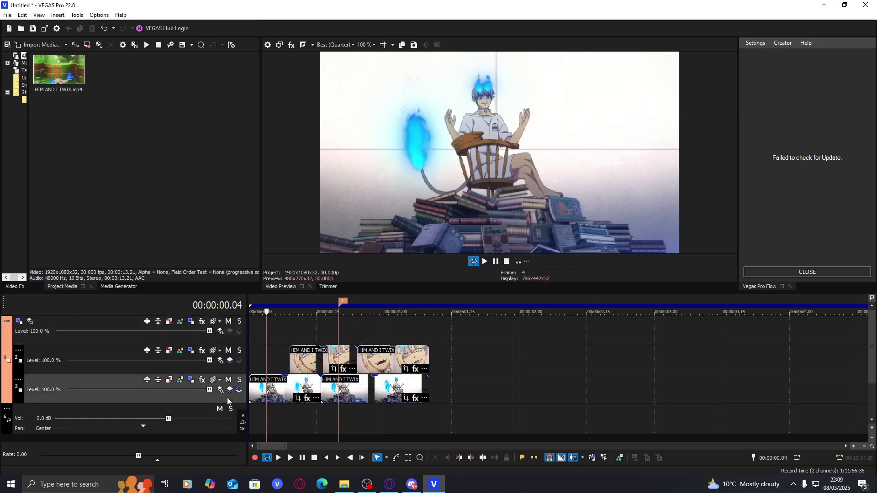
left_click(227, 336, "shift")
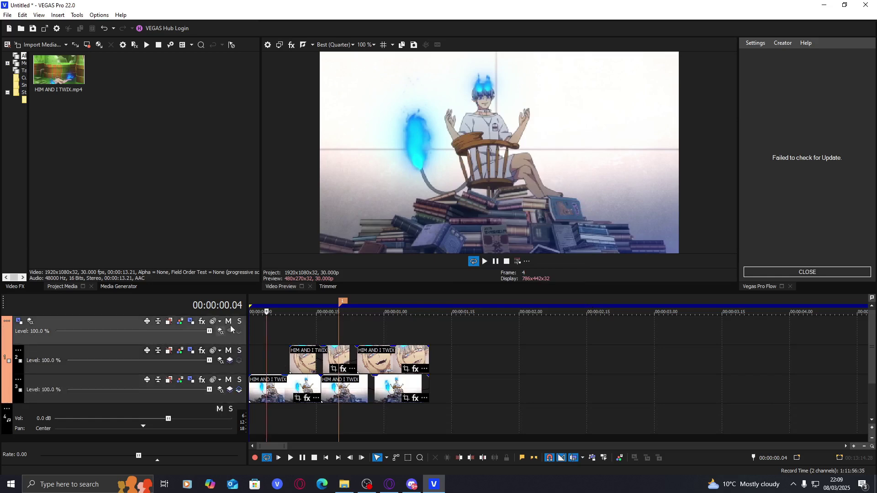
Step: Set the compositing mode and the parent compositing mode of the new parent track to 3D Source Alpha
left_click(220, 332)
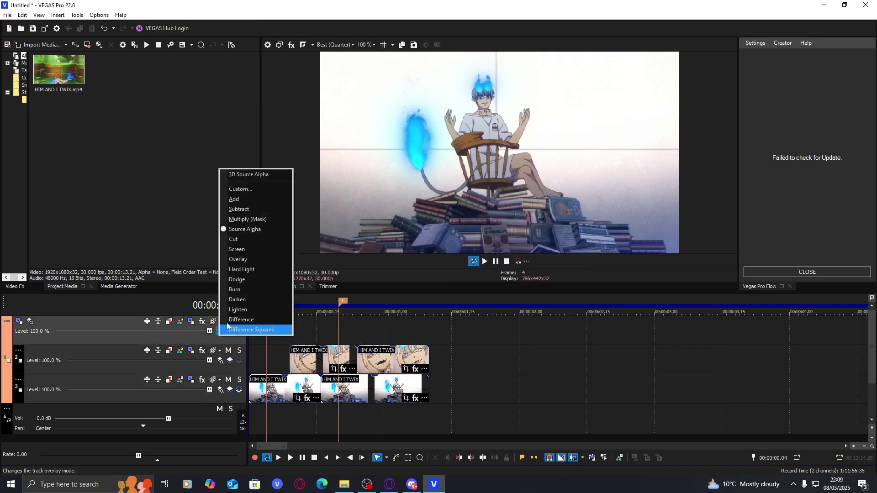
left_click(246, 175)
left_click(30, 323)
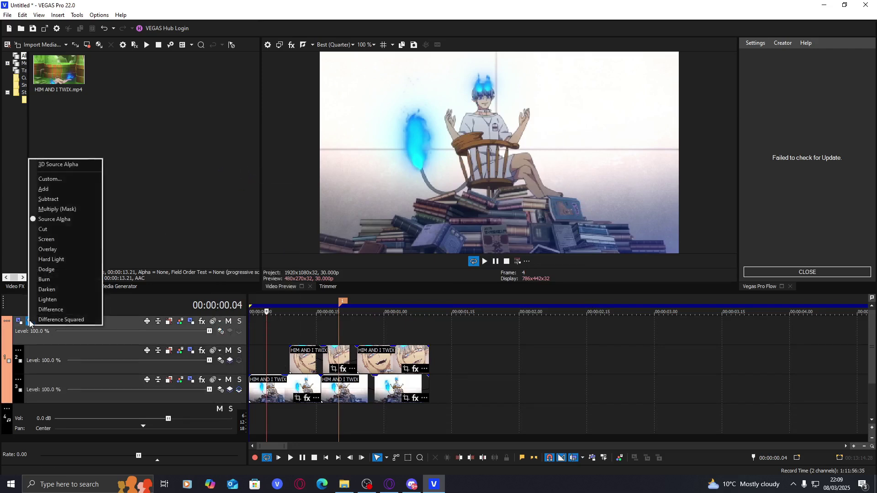
left_click(64, 165)
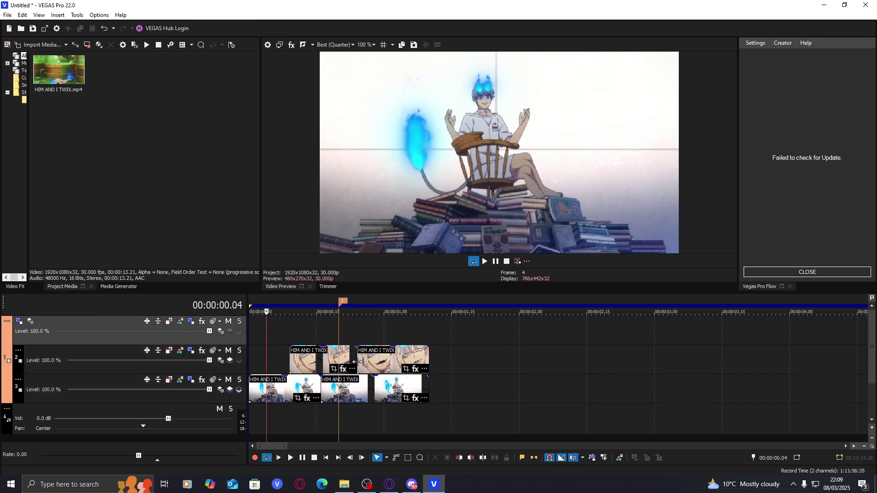
Step: At frame 12, lower track 2's level to 51.4 % and shrink its track motion to about 519 wide over the seated character's head
left_click(303, 342)
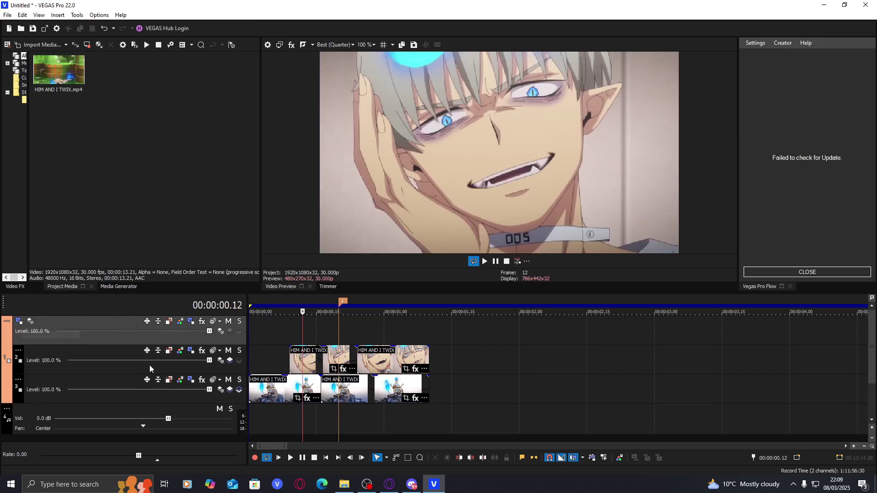
left_click(191, 351)
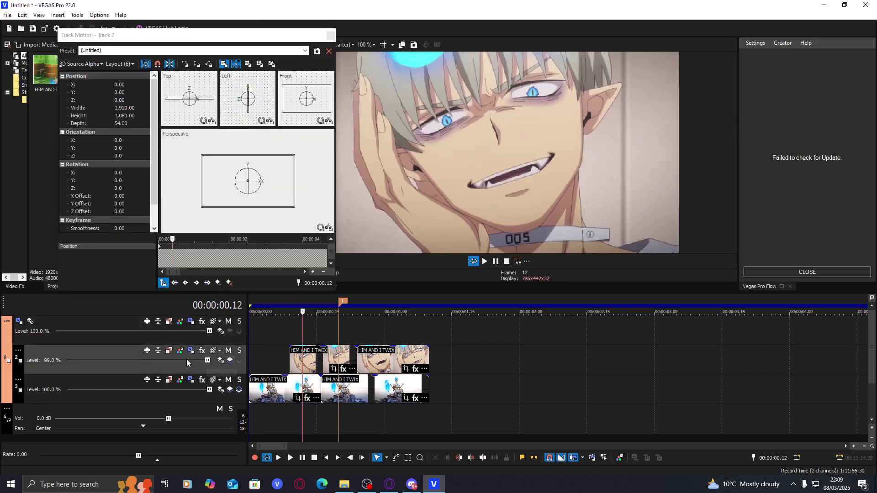
left_click_drag(209, 361, 135, 362)
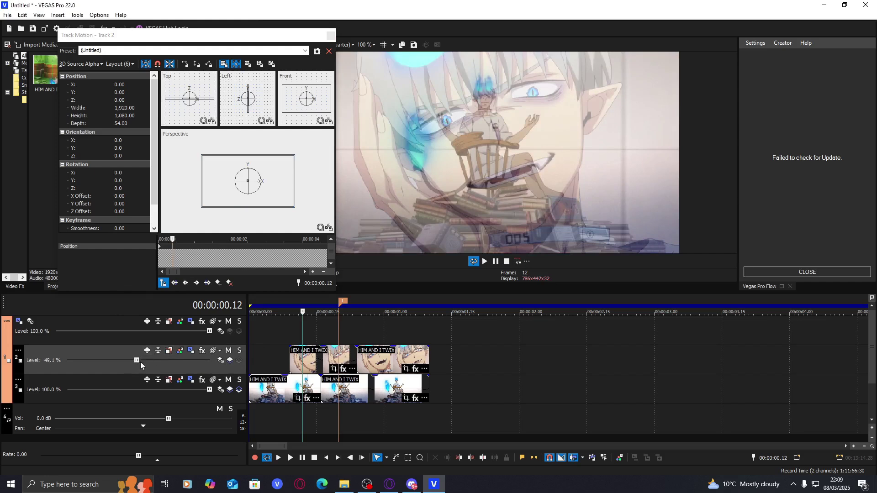
left_click_drag(139, 360, 142, 360)
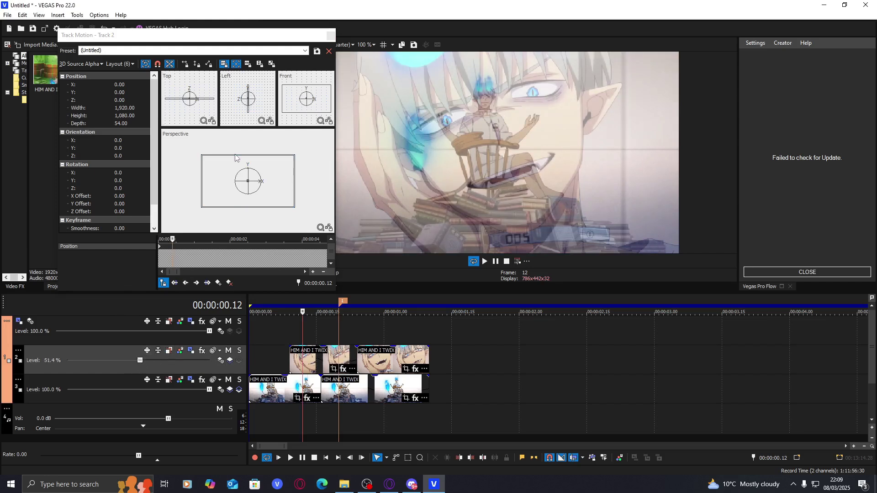
left_click_drag(301, 156, 256, 161)
scroll(256, 190, "up", 6)
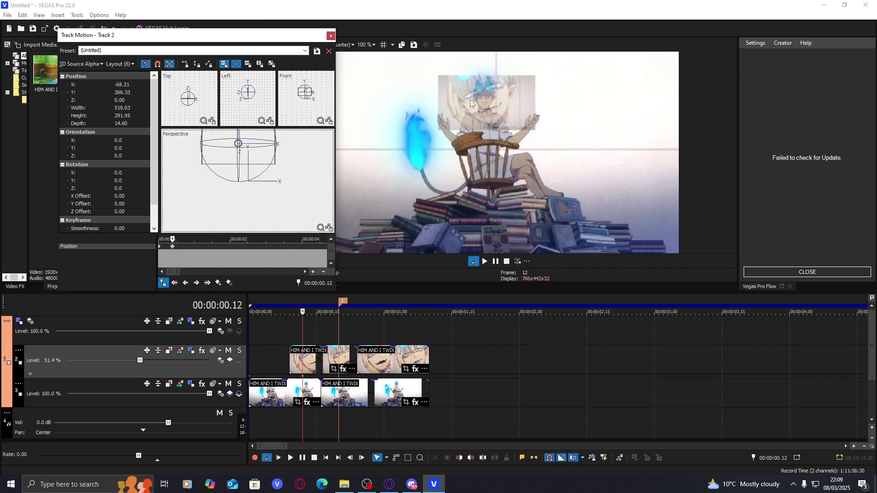
Step: Enlarge the parent track's motion at frame 12 to about 4,284 wide, positioned at about X 130, Y -1,130, framing the seated character's face
left_click(19, 321)
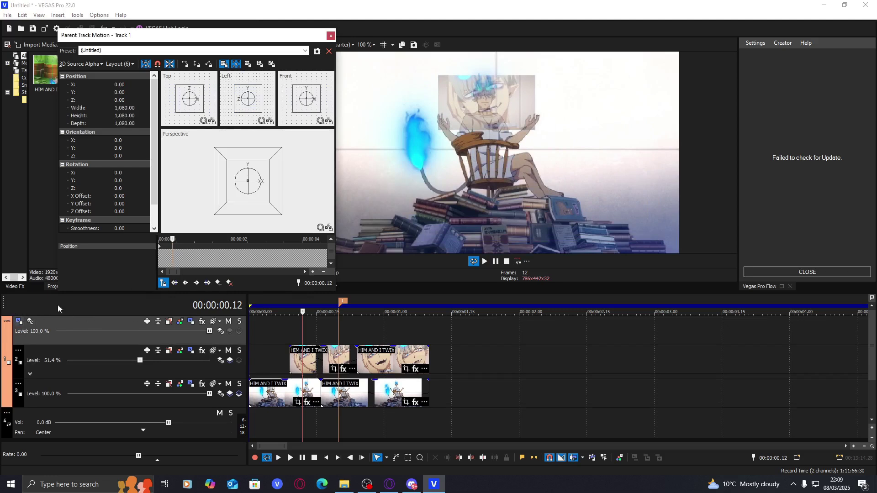
left_click_drag(282, 148, 280, 184)
scroll(242, 181, "down", 3)
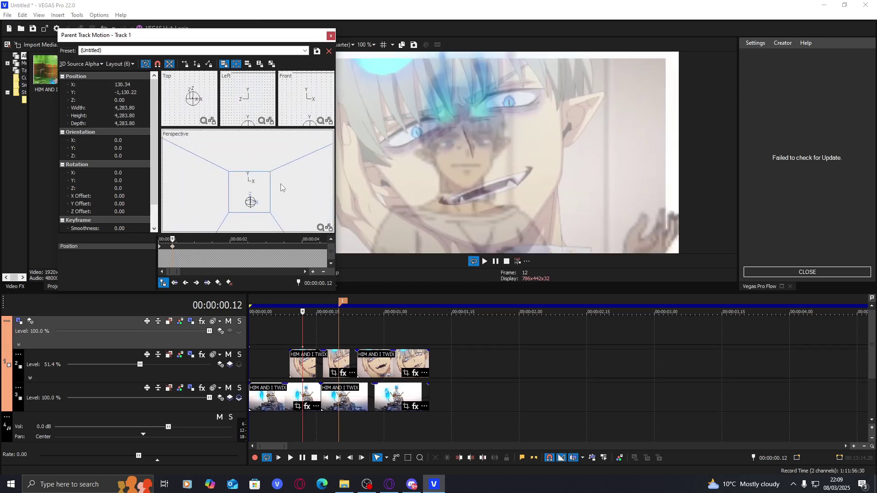
Step: Shrink track 2's motion keyframe at frame 12 to about 194 wide and place it at about X -77, Y 296 over the seated character's face
double_click(302, 380)
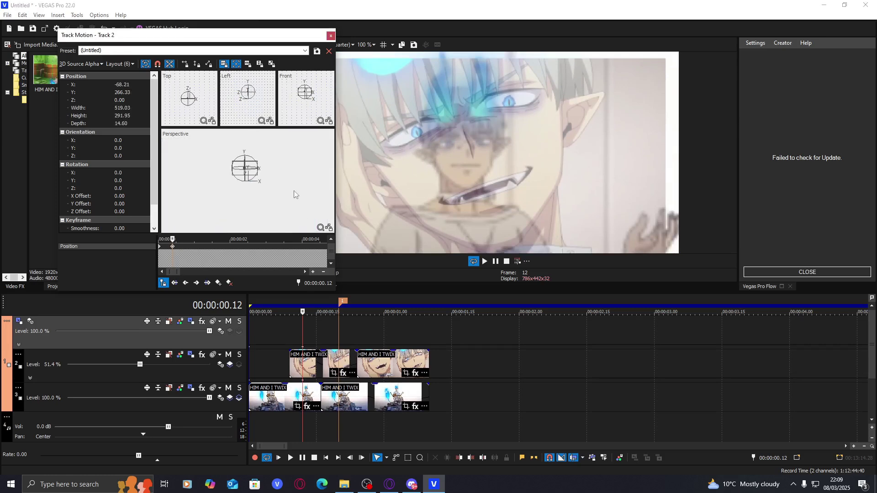
scroll(279, 187, "up", 4)
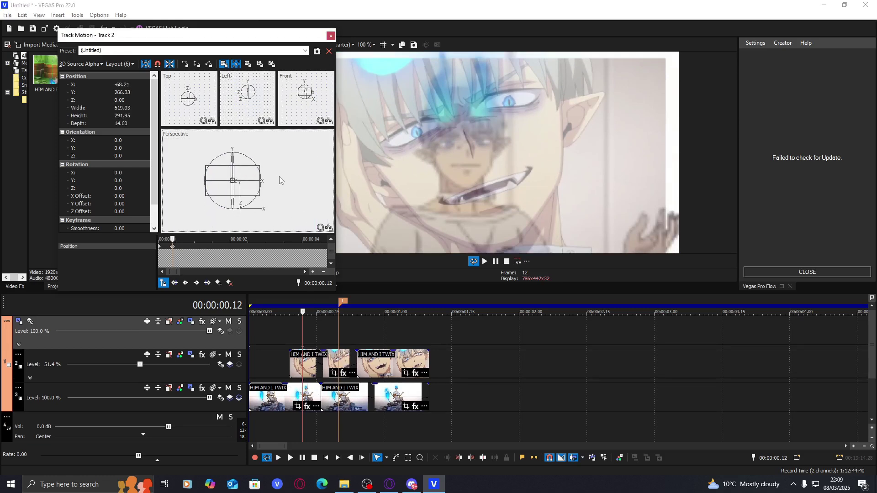
scroll(278, 177, "up", 2)
left_click_drag(265, 158, 237, 183)
scroll(246, 182, "up", 2)
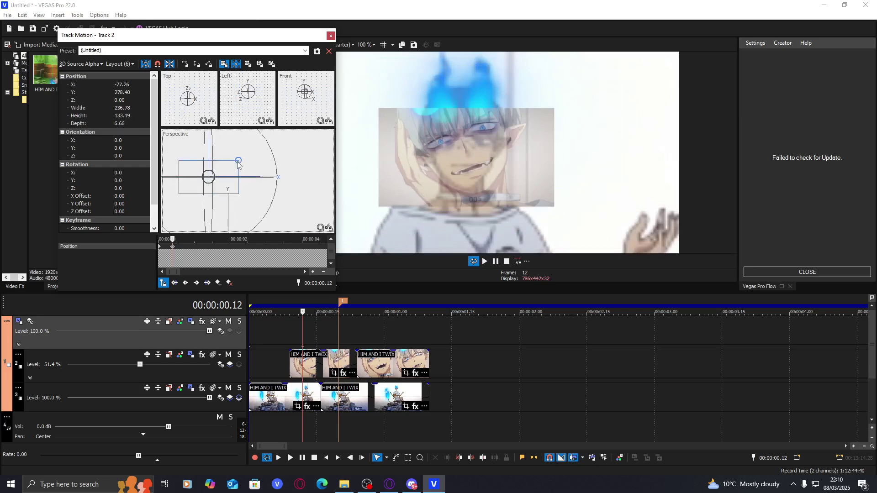
left_click_drag(238, 161, 231, 164)
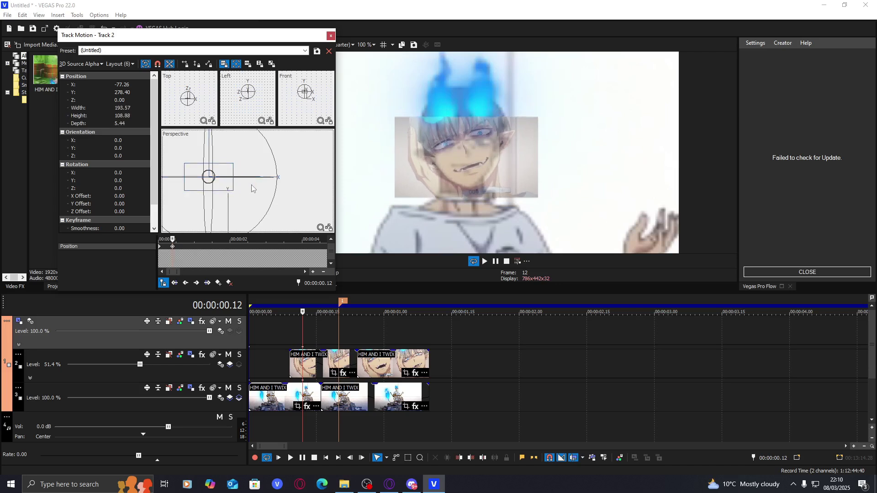
left_click(237, 110)
key("Up")
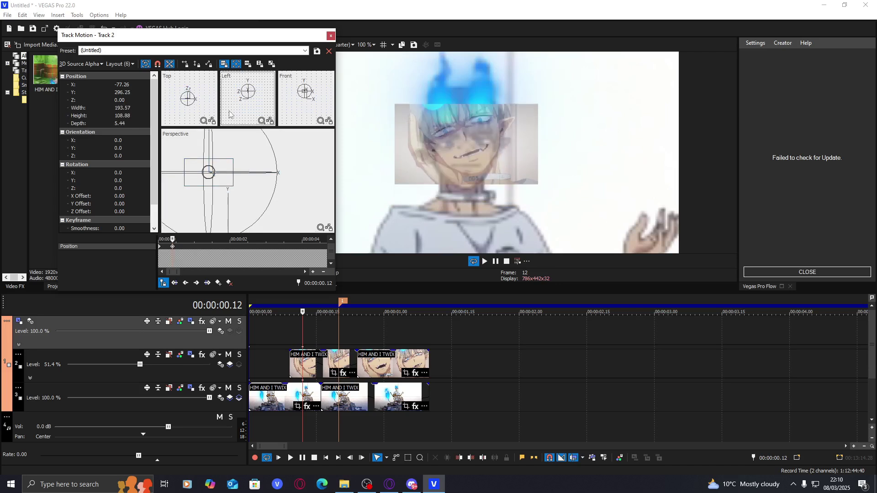
left_click(331, 35)
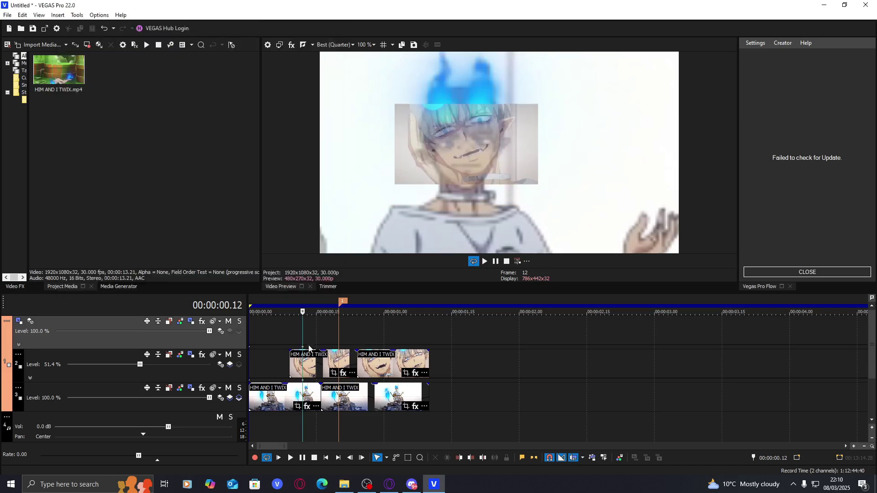
Step: Reopen track 2's motion keyframe at frame 12 and try tilting the overlay by about 6.4 degrees around Z
double_click(302, 380)
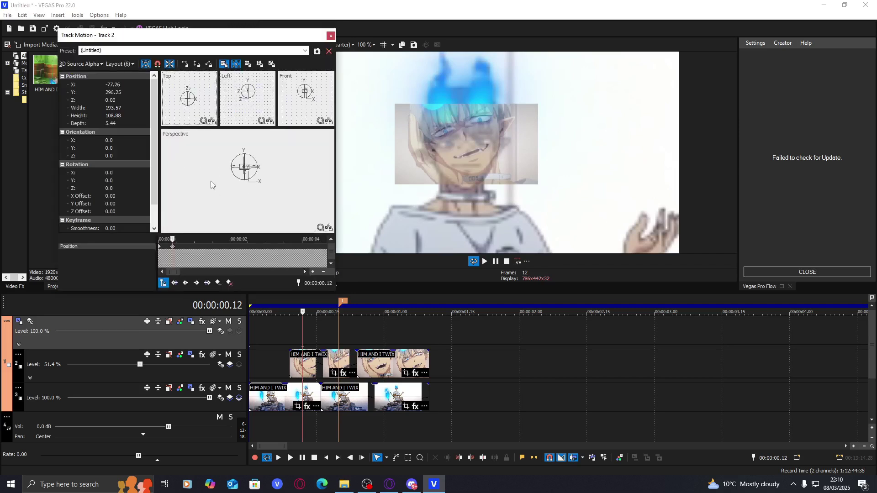
left_click_drag(257, 188, 271, 173)
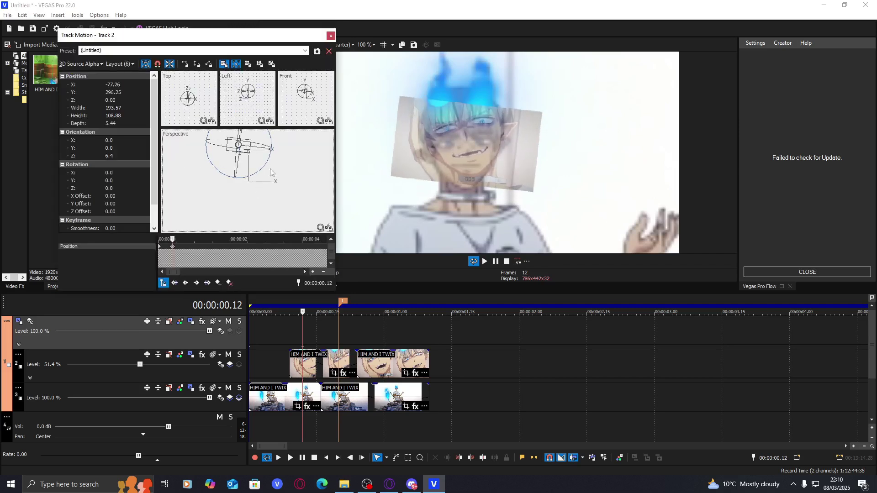
key("ctrl+z")
scroll(257, 176, "up", 8)
left_click_drag(294, 141, 309, 192)
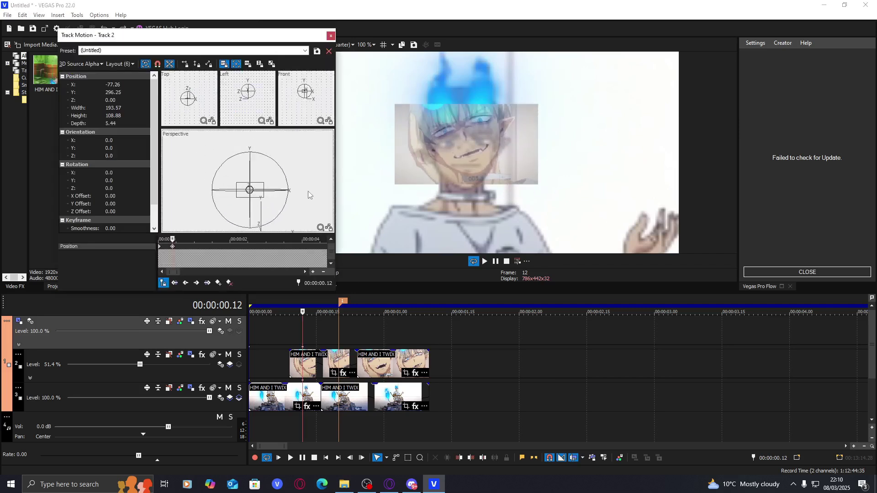
scroll(260, 192, "up", 5)
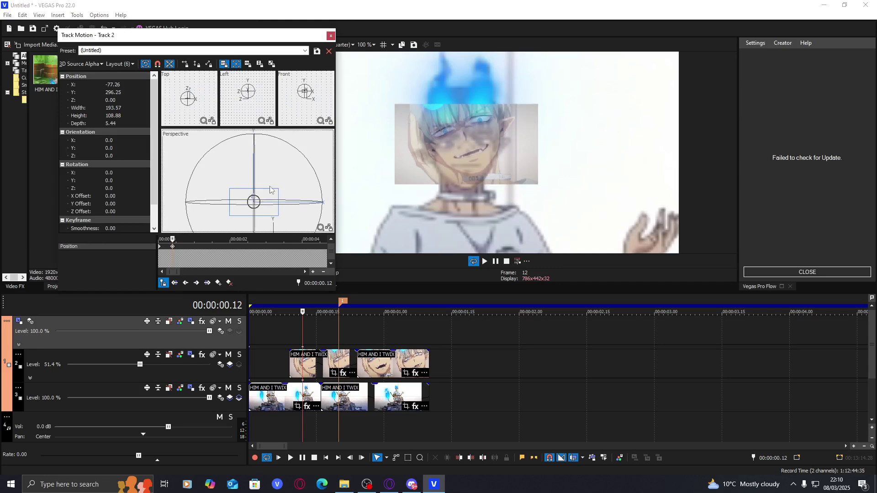
left_click(192, 102)
left_click(328, 229)
left_click(188, 97)
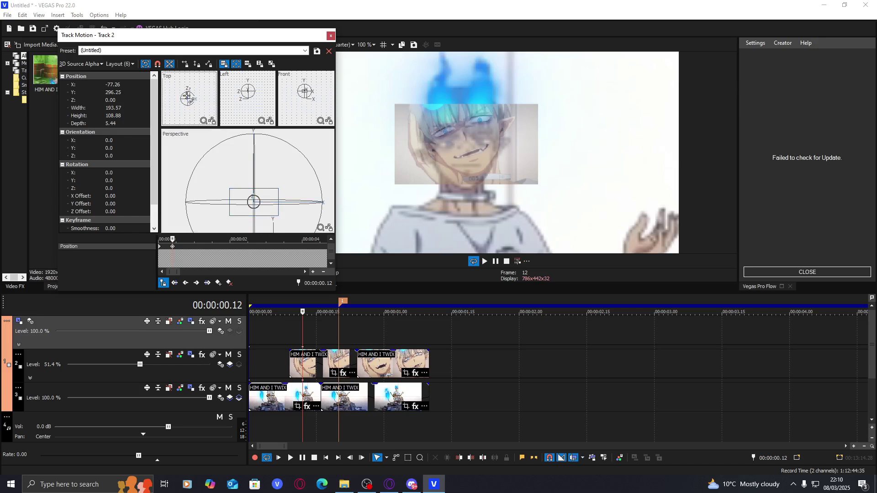
Step: Enlarge track 2's motion overlay at frame 12 to about 219 wide and reposition it at about X -77, Y 278 over the face
left_click_drag(189, 97, 187, 96)
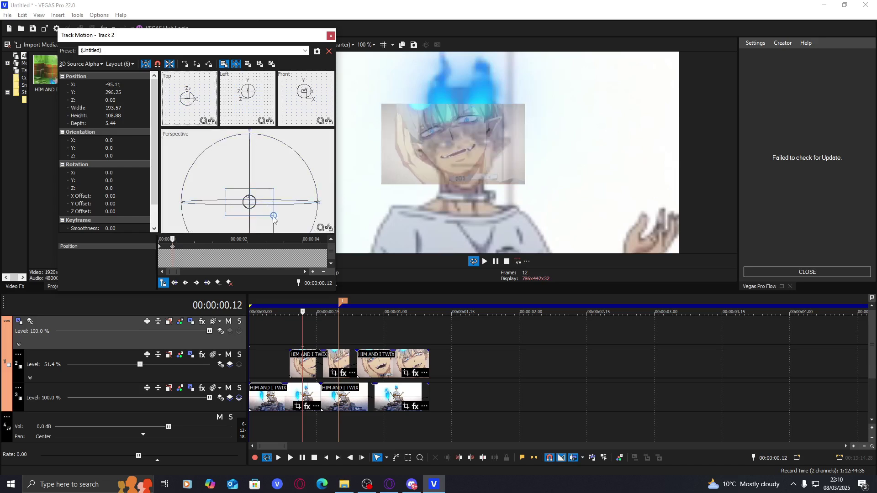
left_click_drag(274, 216, 271, 218)
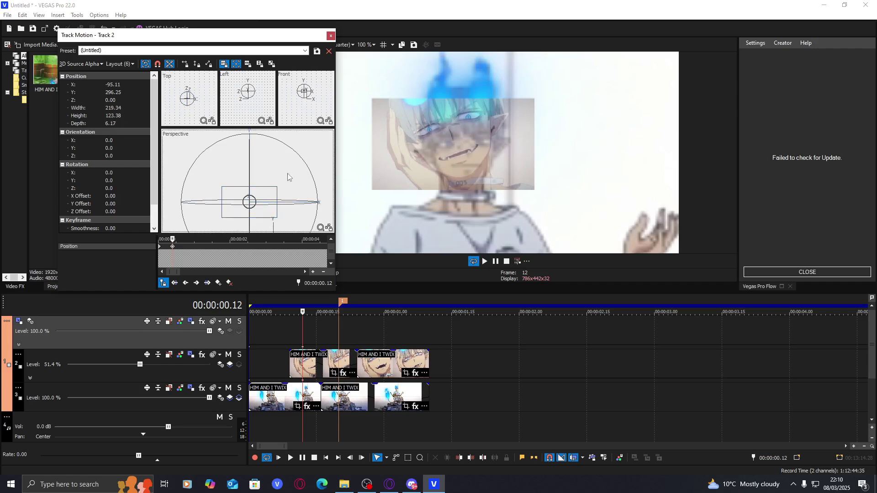
left_click_drag(255, 86, 256, 90)
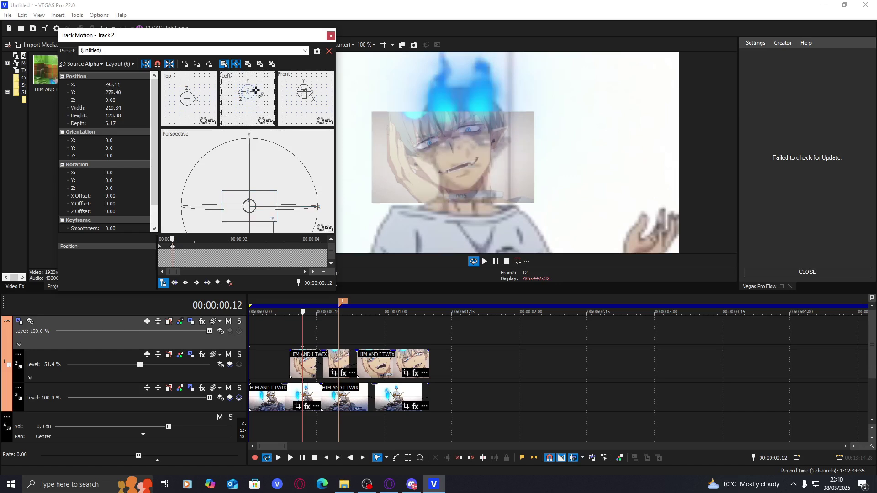
left_click_drag(199, 100, 200, 101)
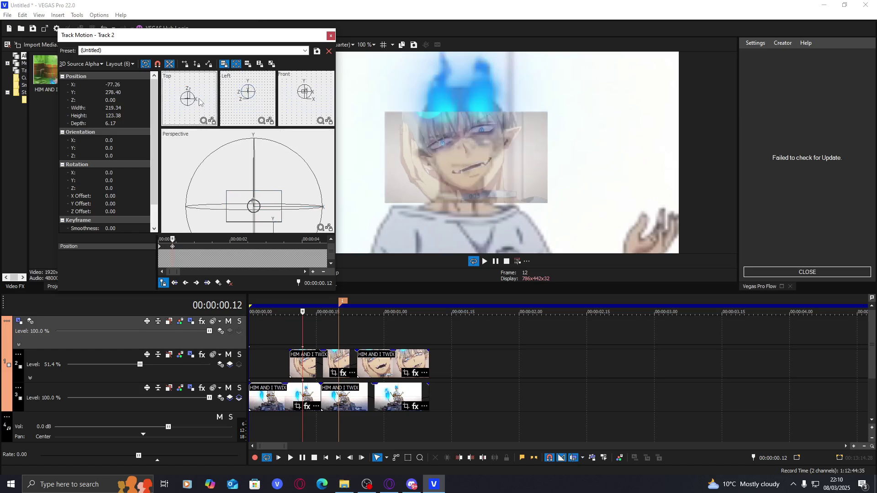
Step: Remove the starting keyframe from track 2's motion and move the remaining keyframe to frame 14
right_click(160, 249)
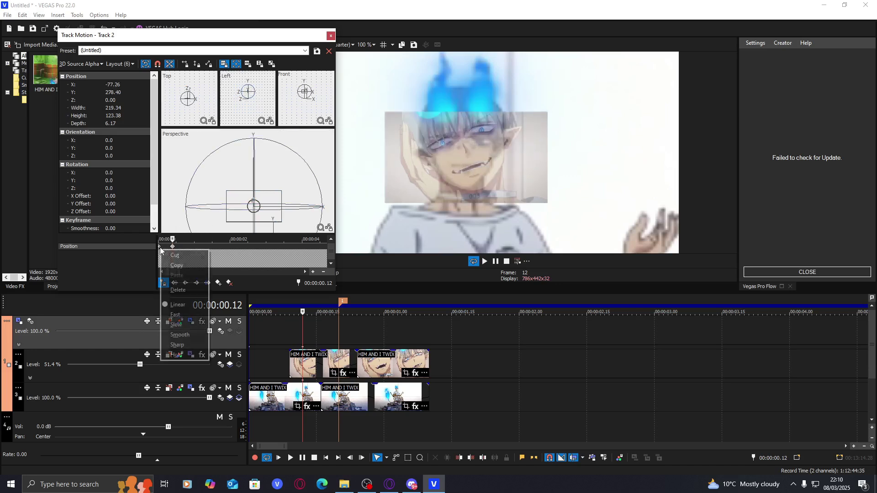
left_click(169, 256)
left_click_drag(172, 247, 167, 248)
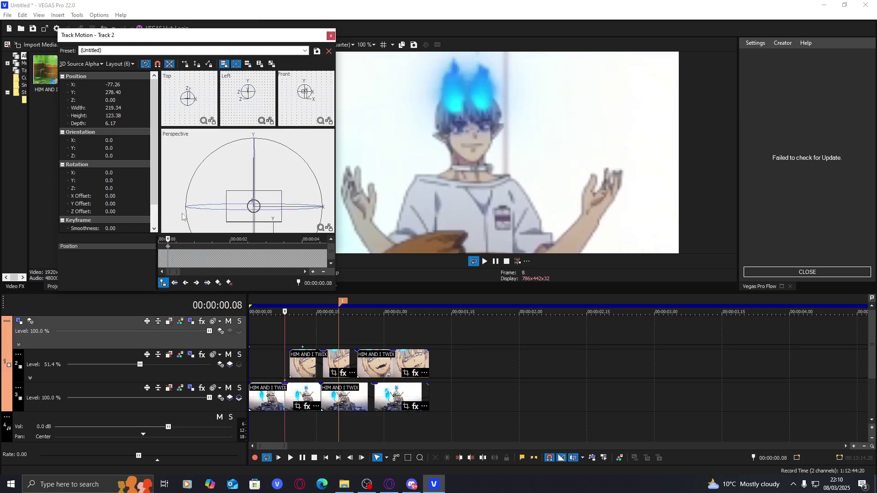
left_click(175, 252)
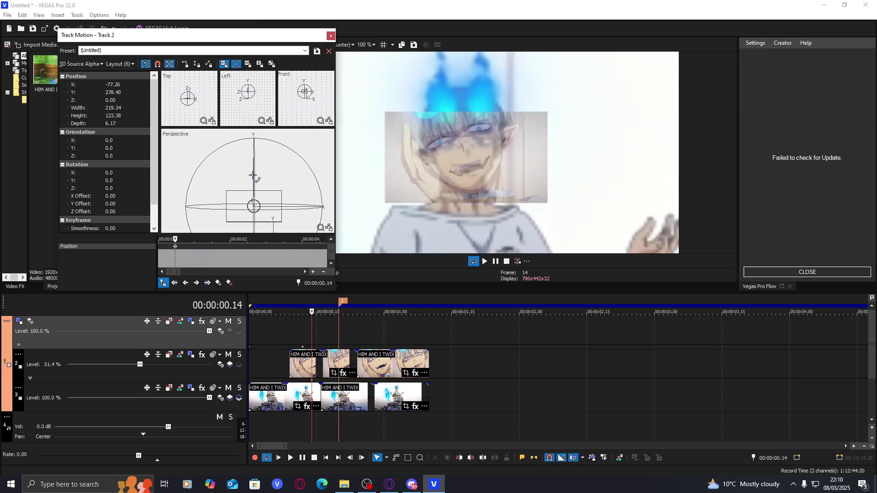
Step: Fine-tune the overlay's size in track 2's motion to about 218 wide and close the motion settings
left_click_drag(282, 193, 279, 195)
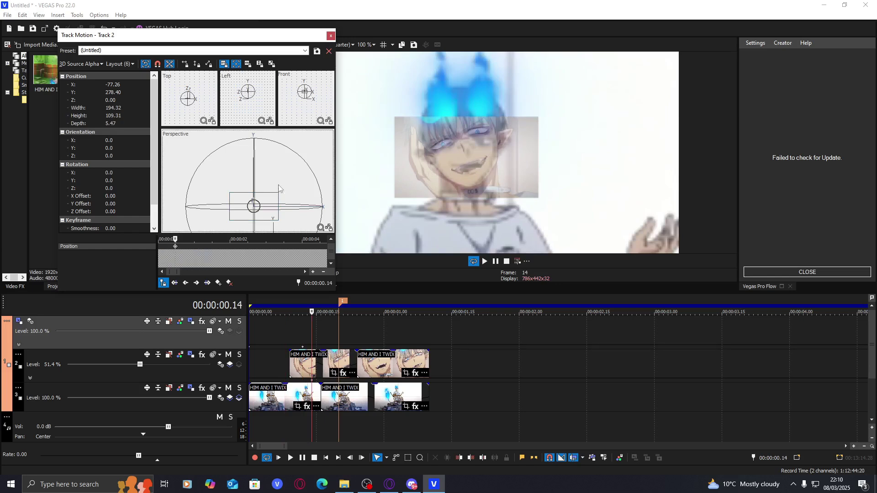
left_click_drag(279, 193, 283, 199)
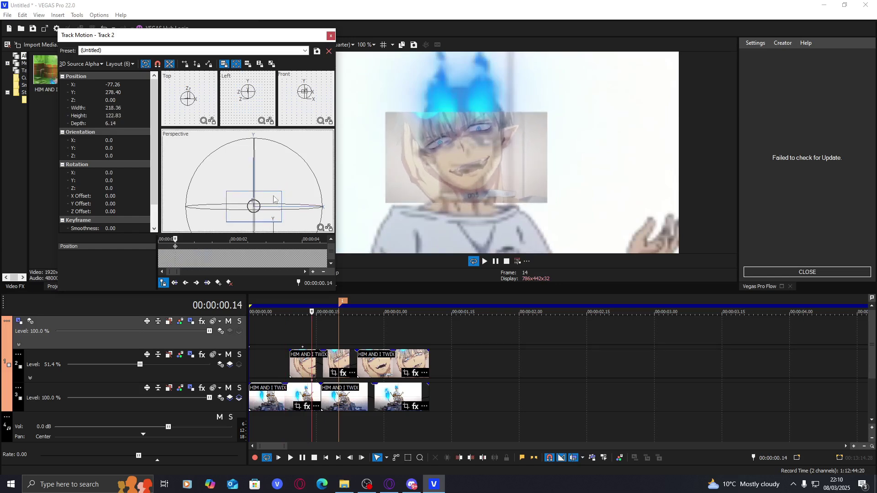
left_click(330, 36)
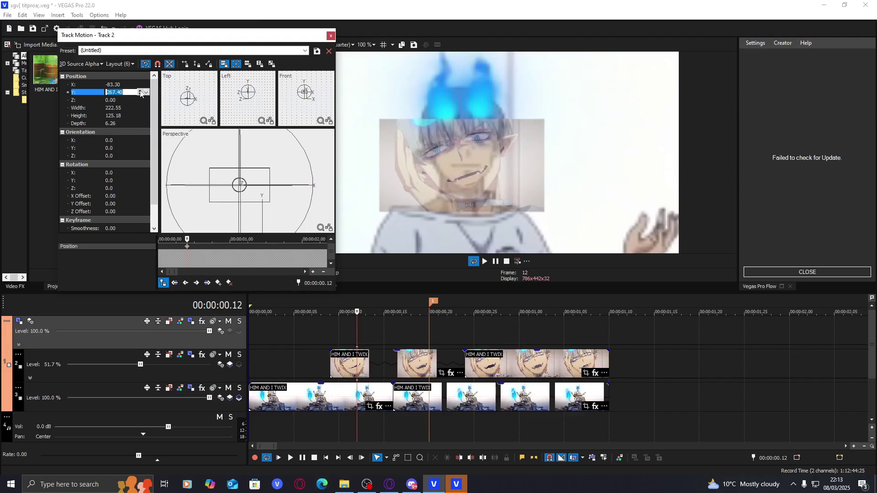
Step: Raise the Y position of track 2's motion keyframe at frame 12 to 277.40 to align the overlaid face
left_click(140, 91)
left_click(140, 91)
left_click(140, 90)
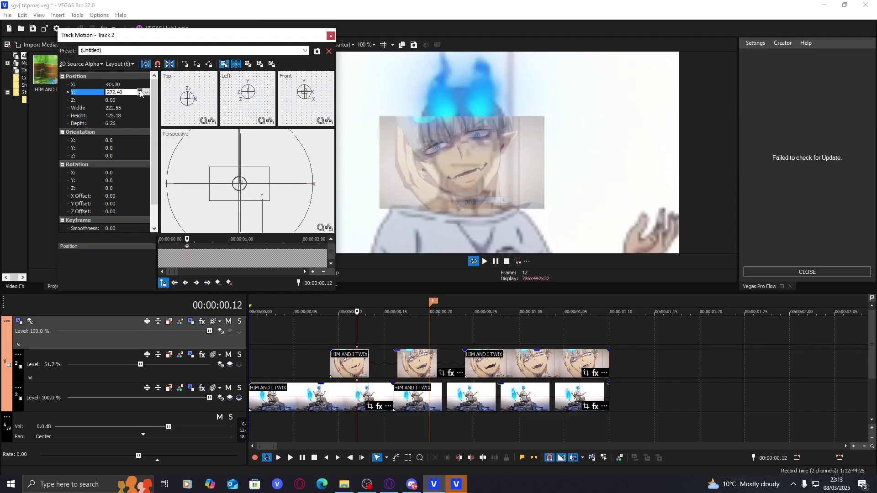
left_click(140, 90)
left_click(140, 90)
left_click(140, 91)
left_click(140, 90)
left_click(139, 91)
left_click(139, 91)
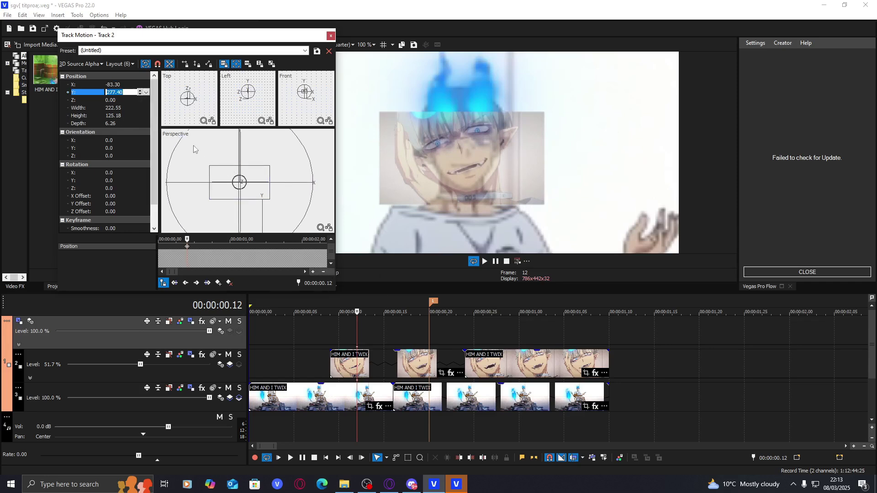
Step: Enlarge track 2's overlay to about 242 wide and move its motion keyframe to the start of the timeline
mouse_move(209, 165)
left_mouse_down()
mouse_move(216, 167)
mouse_move(207, 164)
left_mouse_up()
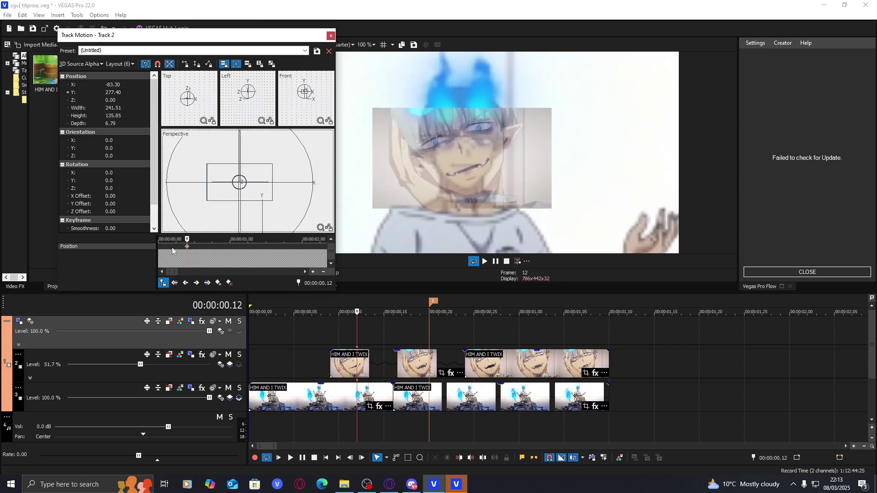
left_click_drag(356, 381, 249, 371)
left_click(327, 35)
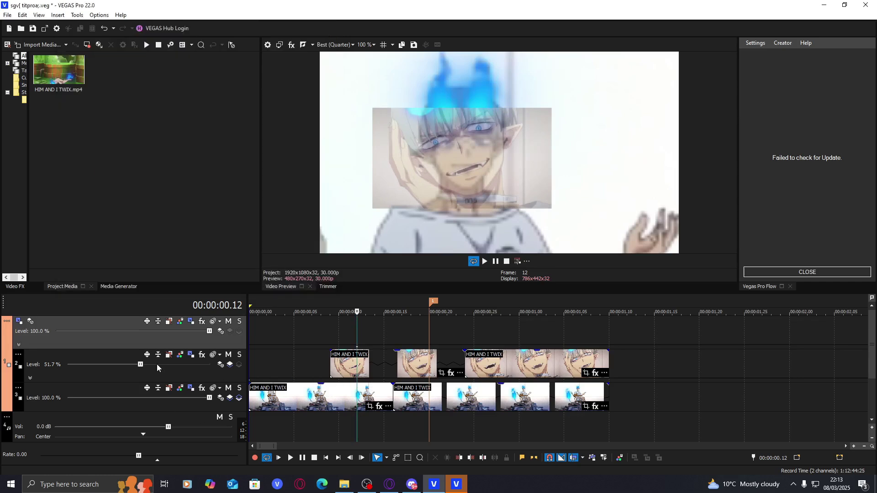
Step: Reset track 2's level to 100 % and check the opaque overlay at frames 26 and 12
double_click(141, 365)
left_click_drag(385, 334, 483, 335)
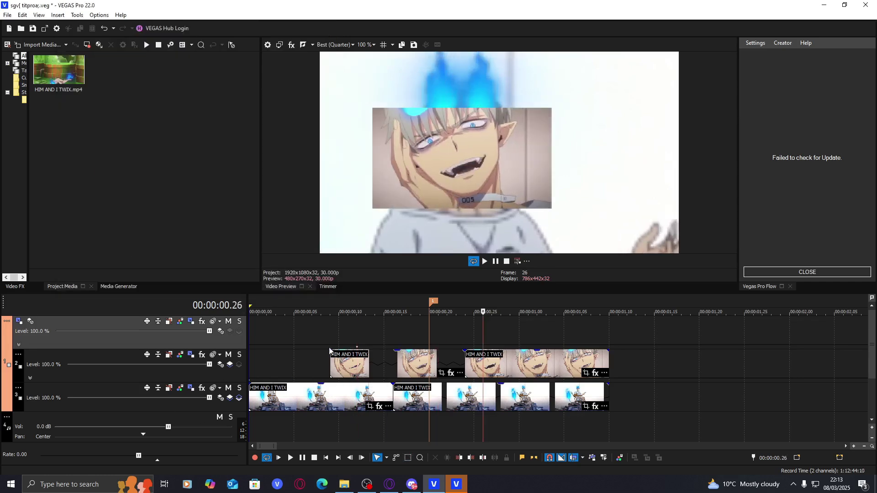
left_click(357, 351)
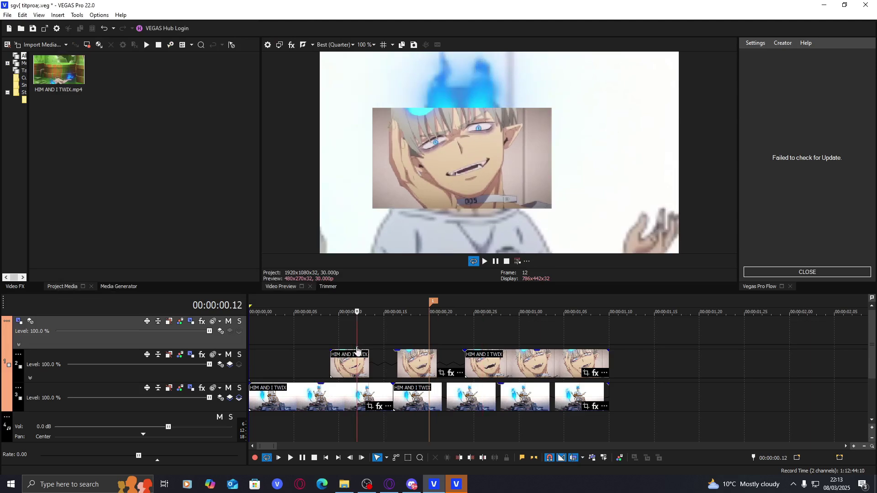
Step: Place the parent motion keyframe at frame 2, restore its default box, and check the full scene up to frame 28
double_click(267, 347)
right_click(240, 189)
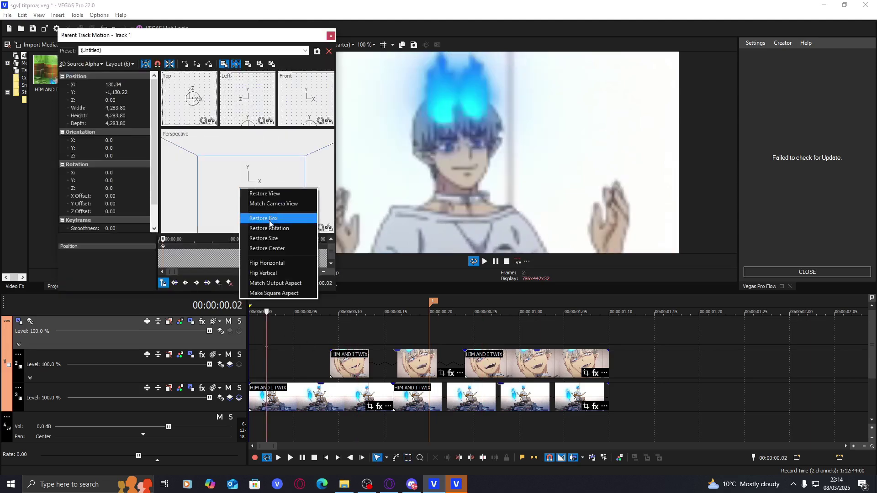
left_click(270, 223)
left_click_drag(370, 329, 465, 331)
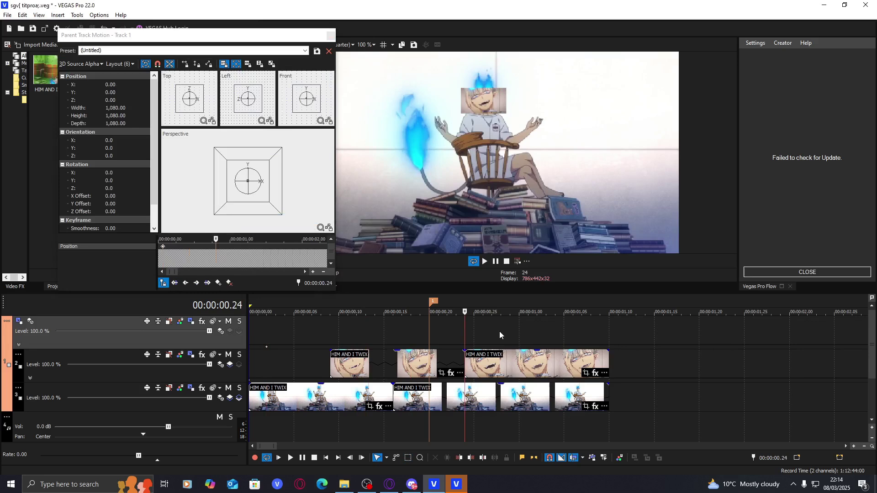
left_click(500, 330)
left_click(330, 35)
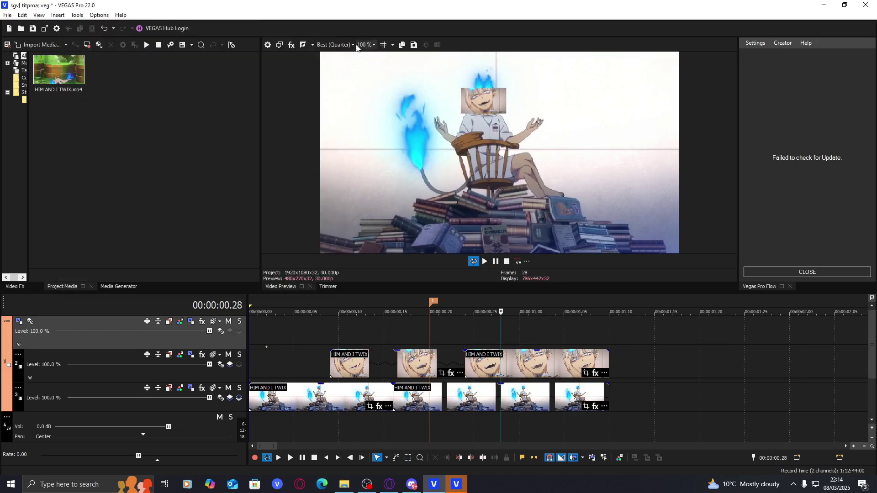
Step: Set the video preview quality to Best (Half)
left_click(336, 44)
mouse_move(365, 88)
left_click(380, 105)
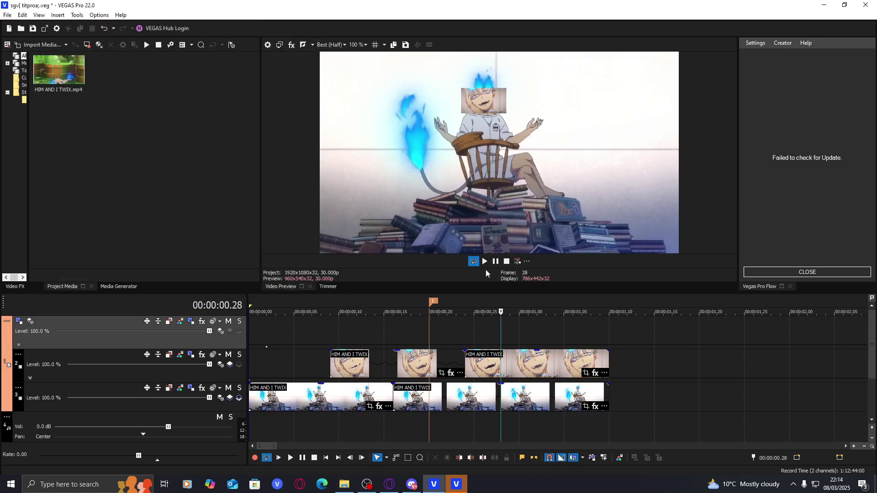
Step: With the playhead at frame 16, nest the existing parent track group under a new top-level parent track
left_click(392, 325)
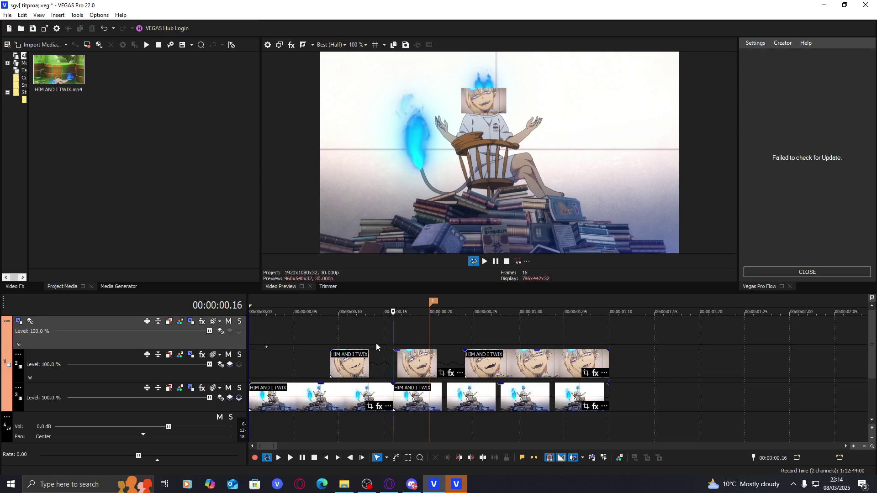
key("ctrl+shift+q")
left_click(223, 376)
scroll(286, 363, "down", 1)
scroll(284, 371, "up", 1)
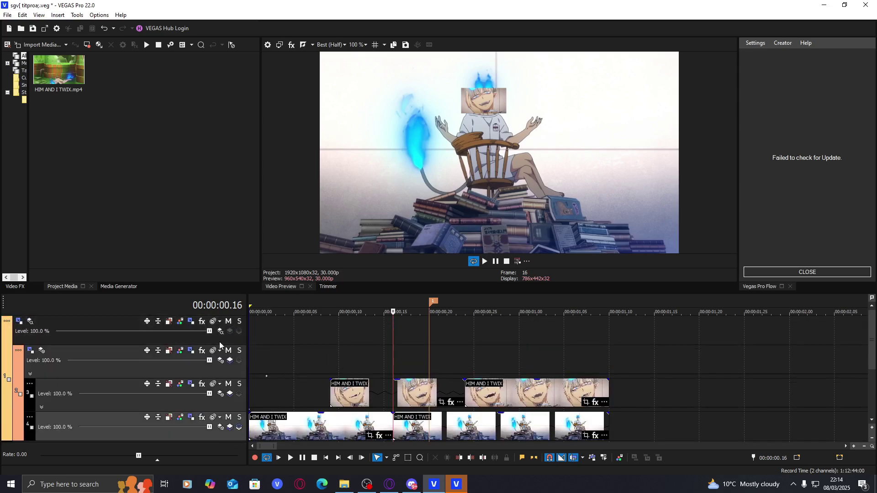
Step: Set both the compositing mode and the parent composite mode of the new top-level track to 3D Source Alpha
left_click(219, 342)
left_click(220, 331)
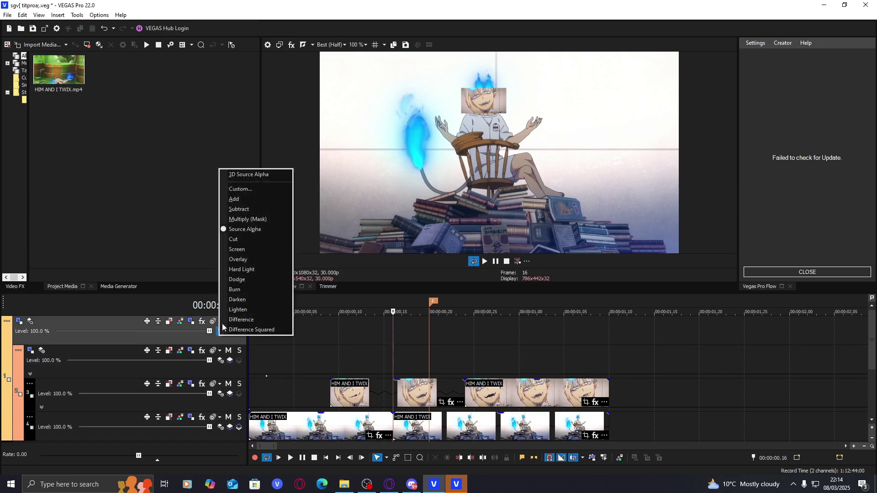
left_click(255, 177)
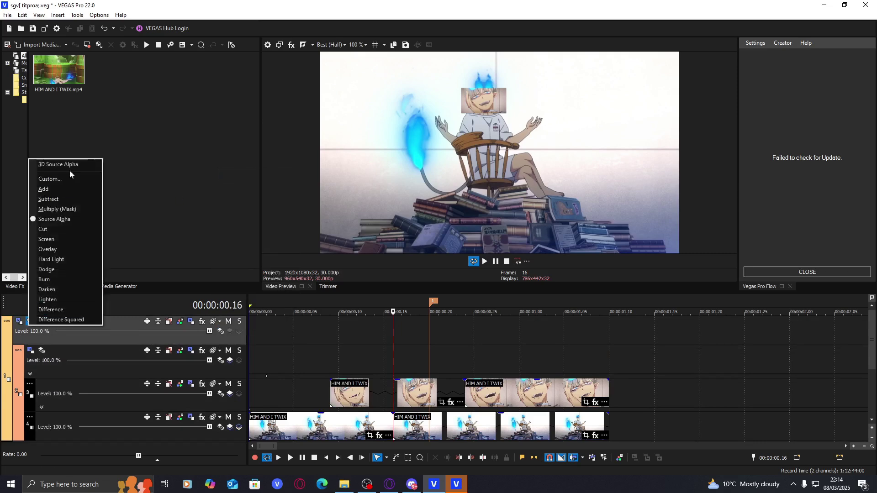
left_click(58, 164)
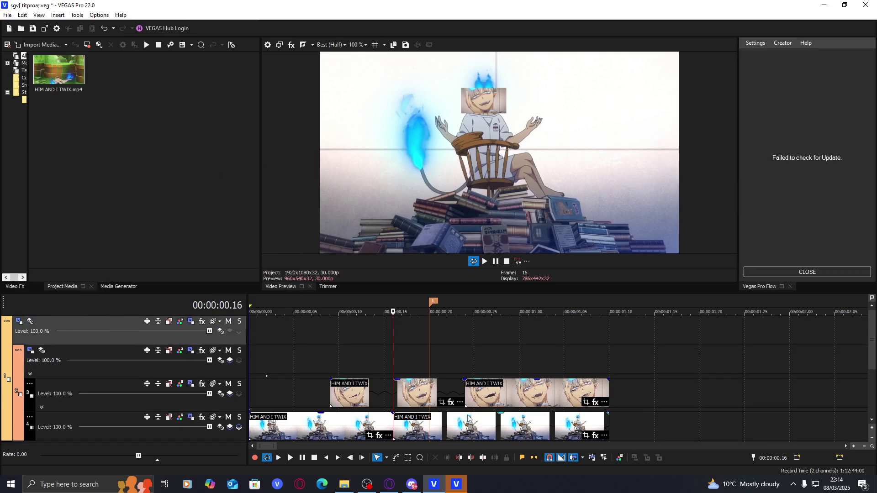
Step: Combine track 3's clips into a nested timeline, saving it as "sgv[ titproa;_Untitled Timeline" in the PF folder
left_click(402, 393)
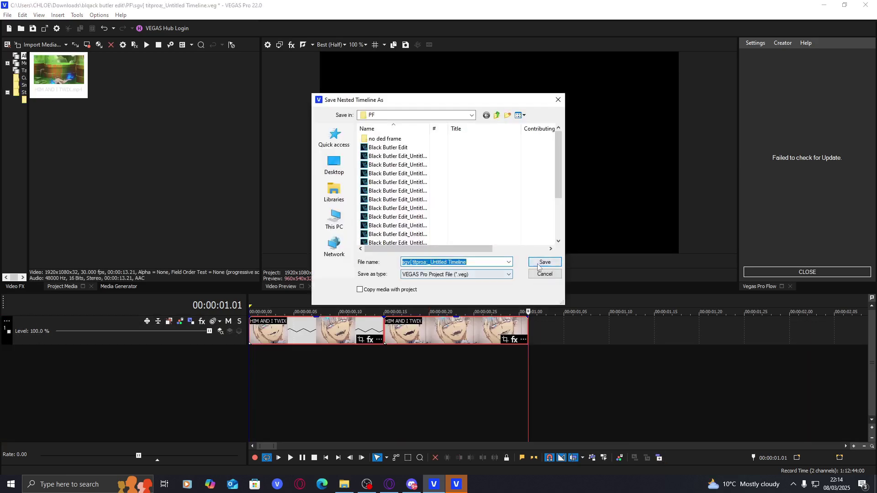
left_click(541, 262)
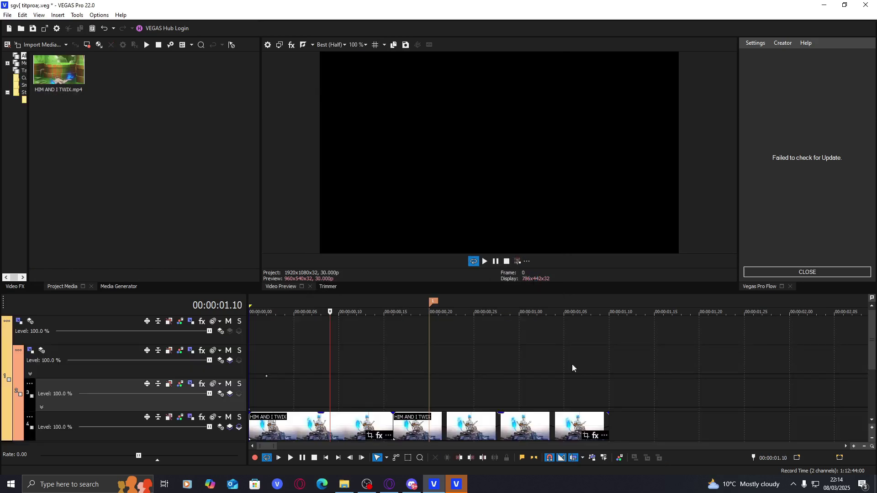
left_click(634, 457)
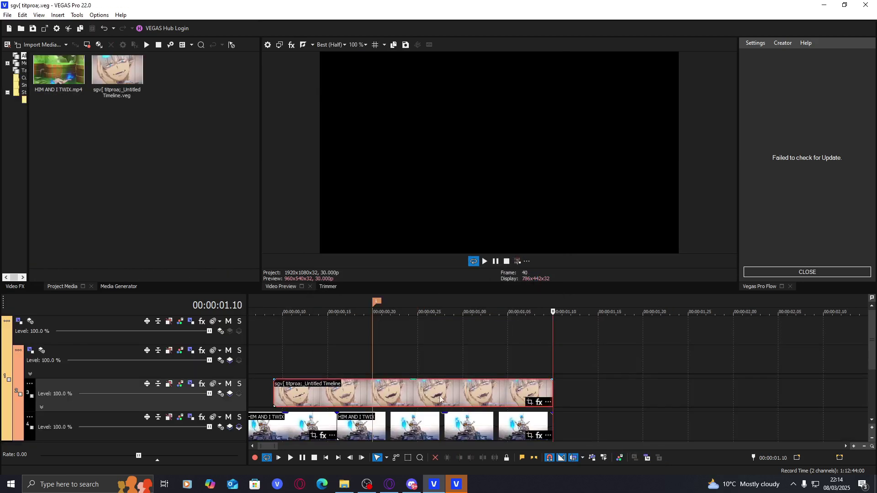
Step: Find the BCC Radial Wipe effect, apply its tesdd preset to track 3's nested clip, and set the radius to about 2.04
left_click(363, 389)
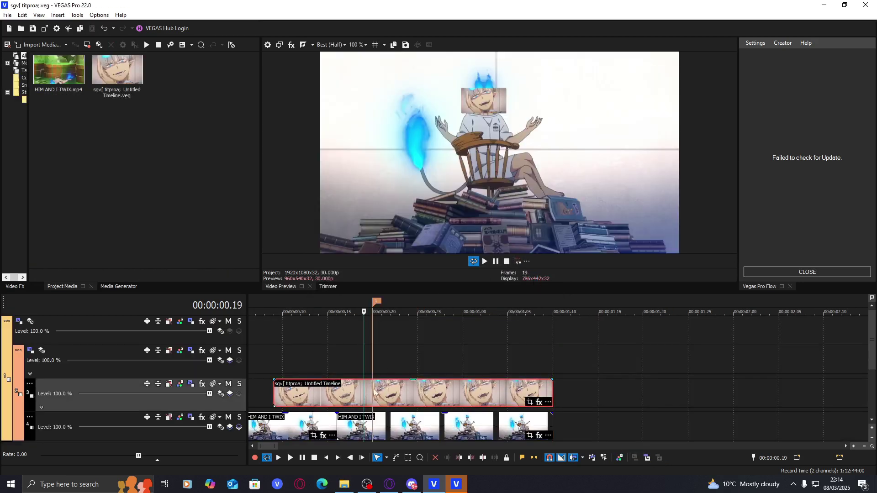
left_click(15, 286)
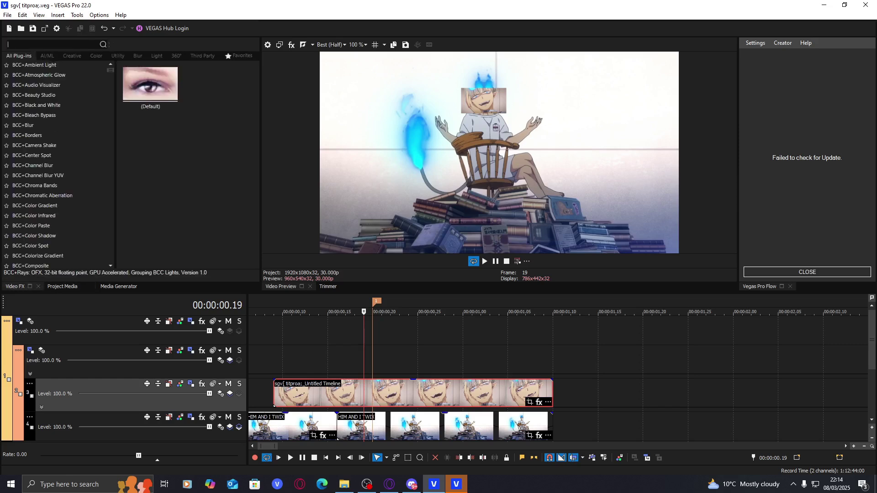
type("radial")
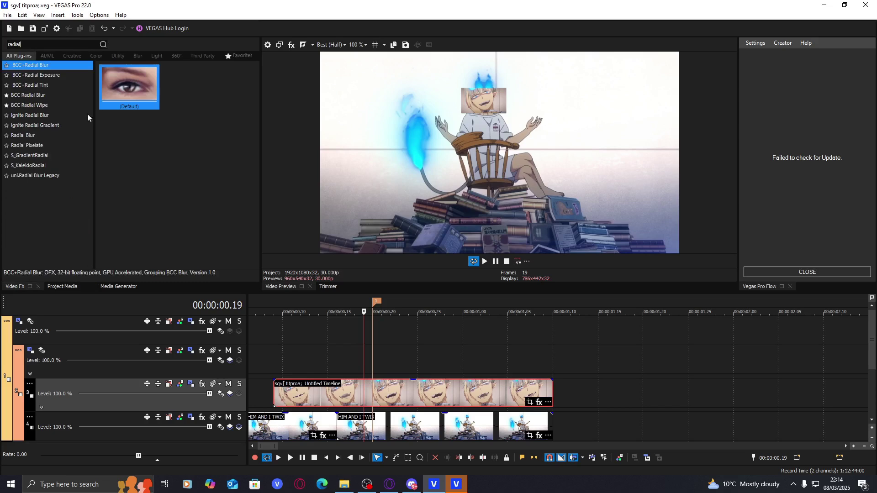
left_click(50, 104)
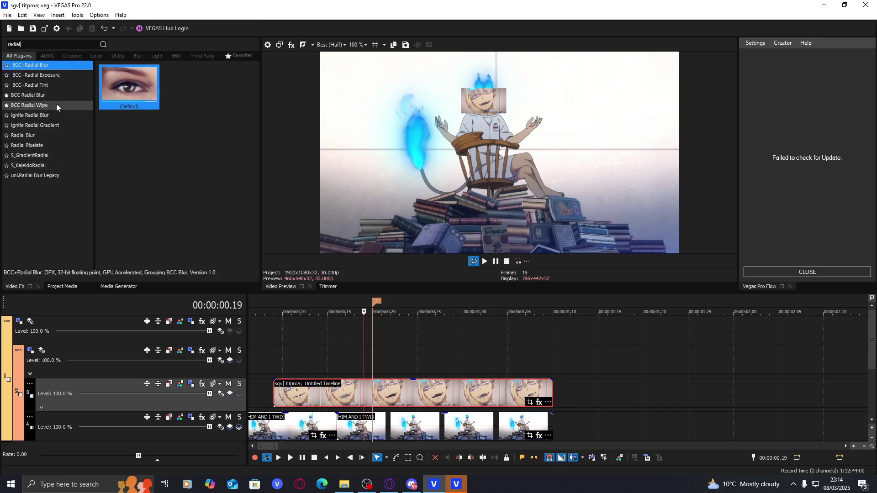
left_click(193, 94)
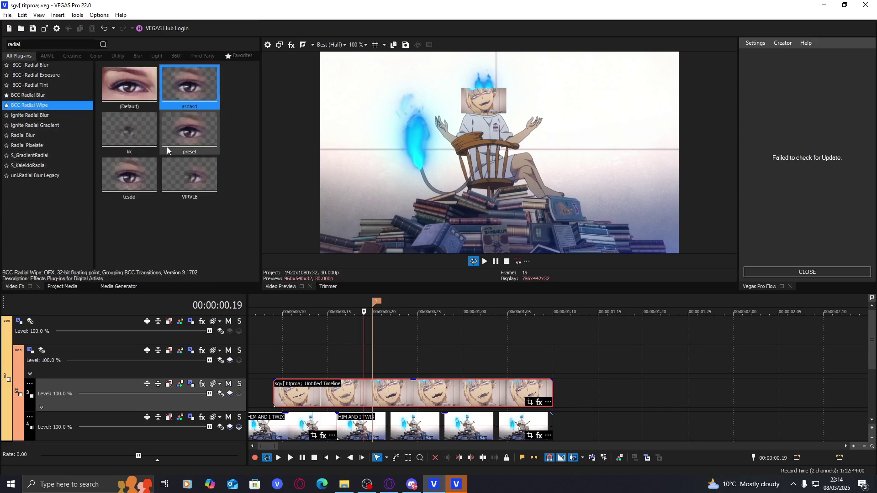
double_click(129, 177)
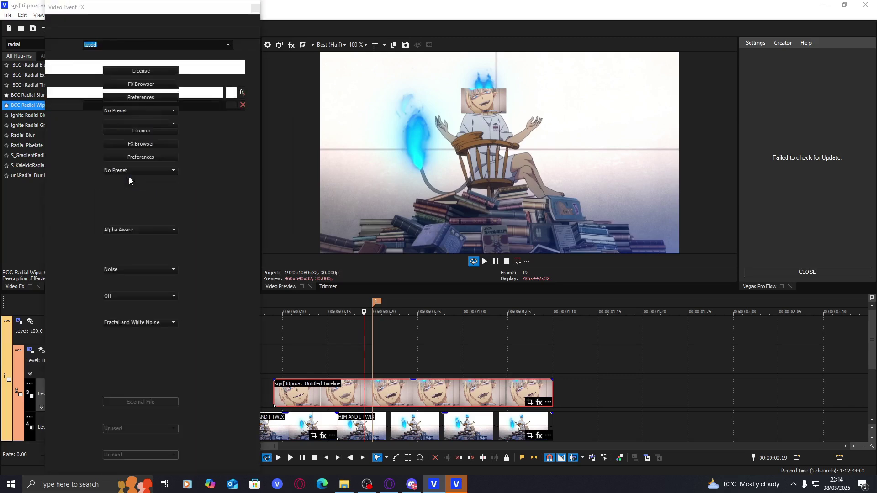
left_click_drag(104, 176, 103, 178)
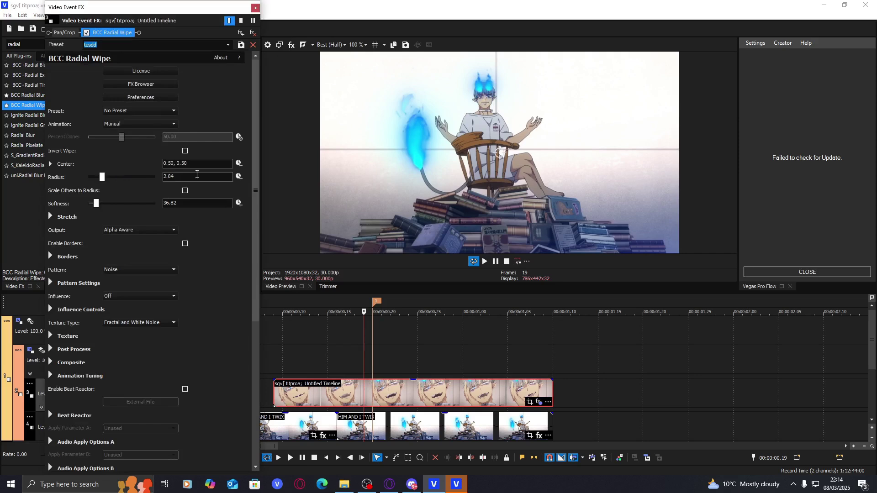
Step: Animate the radial wipe's radius, adding a keyframe of about 59.86 and moving it to the end of the nested clip
left_click(239, 177)
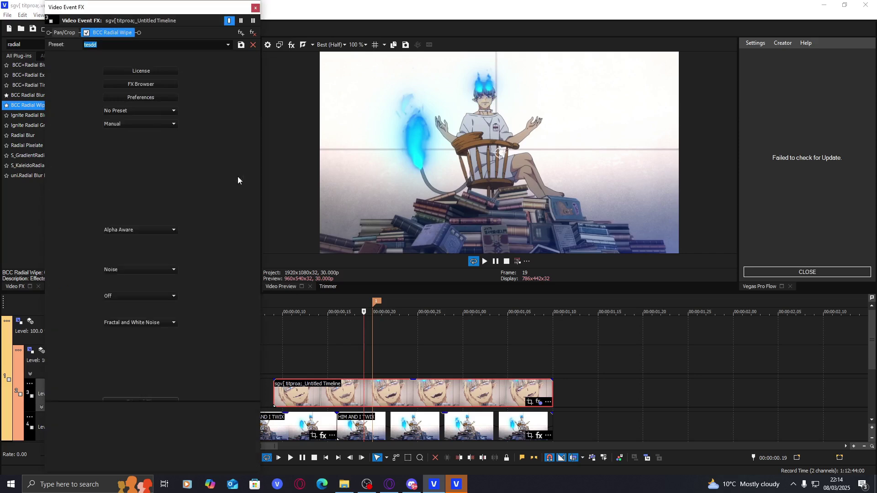
left_click(453, 400)
left_click_drag(105, 178, 111, 181)
left_click_drag(212, 420, 417, 449)
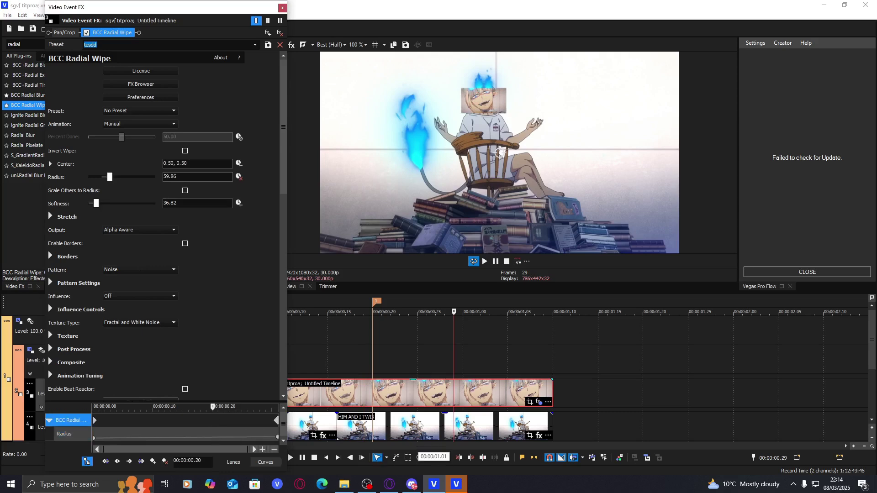
Step: Apply an easing curve of 0.32, 0.00, 0.29, 1.01 to the BCC Radial Wipe's radius animation and play back the result
left_click(364, 347)
left_click(782, 273)
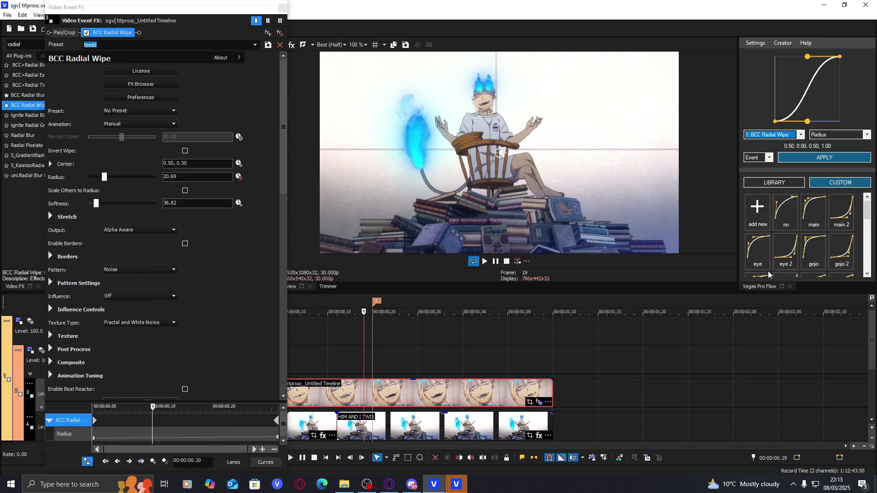
left_click_drag(198, 2, 143, 2)
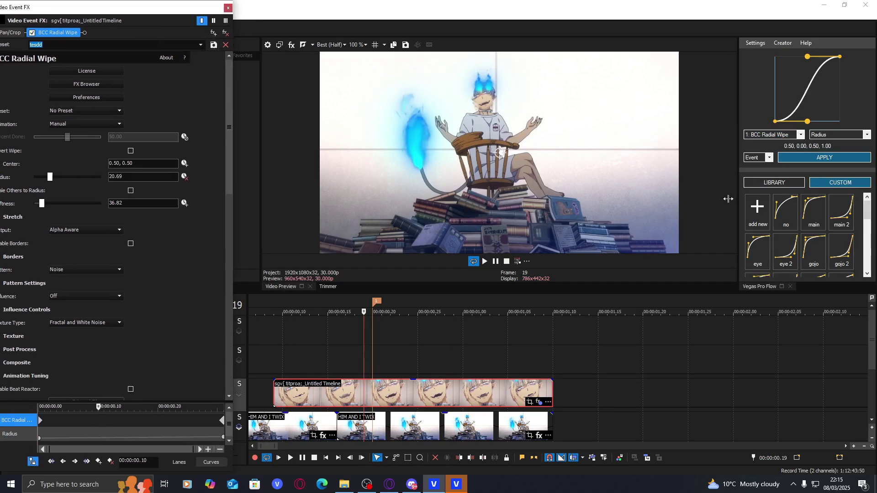
left_click_drag(811, 124, 797, 122)
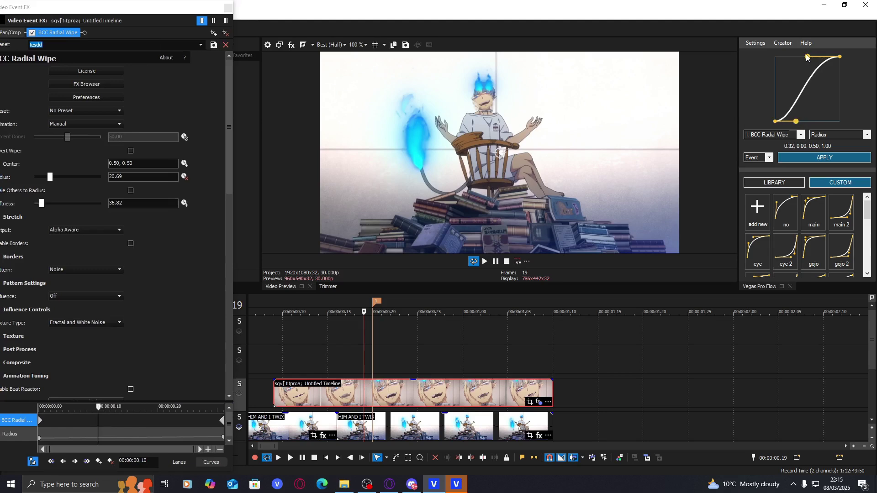
left_click_drag(807, 57, 793, 57)
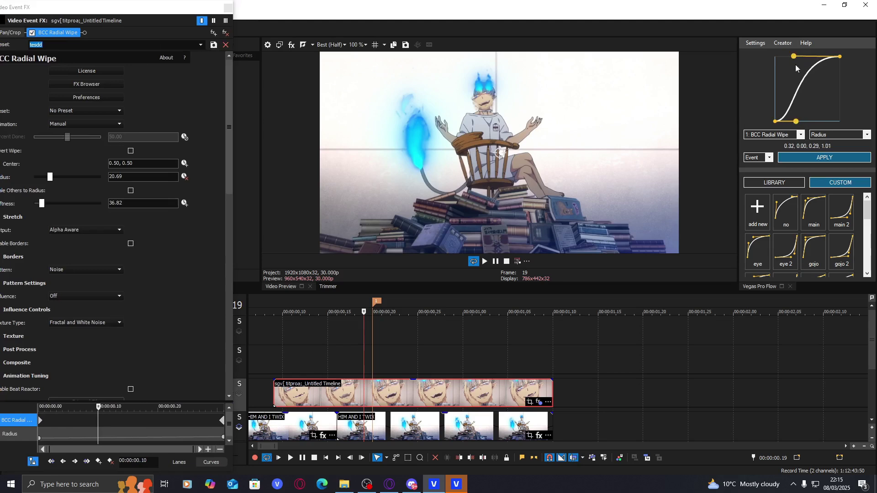
left_click(805, 160)
left_click(228, 8)
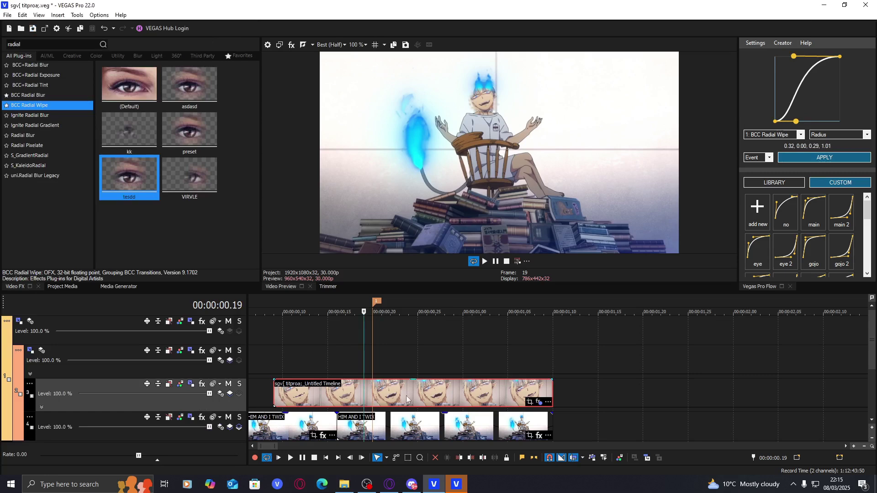
key("space")
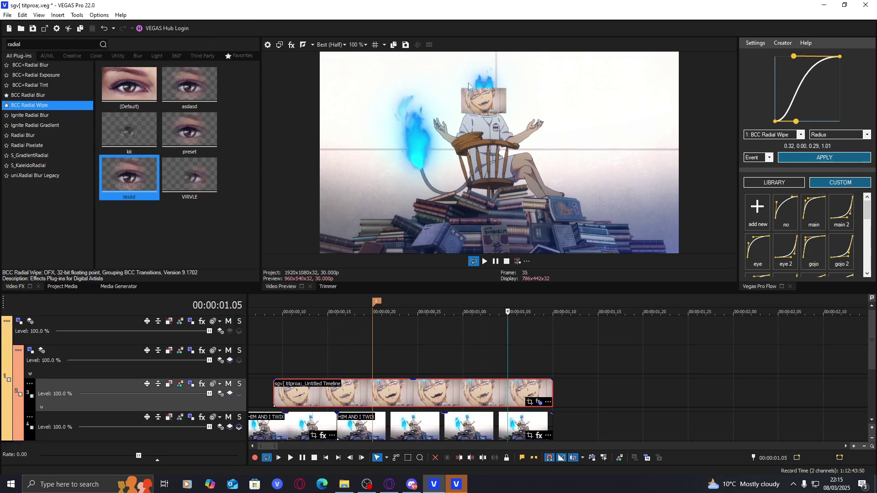
Step: Add a parent track motion keyframe on track 2 at frame 10
left_click(31, 351)
left_click(280, 364)
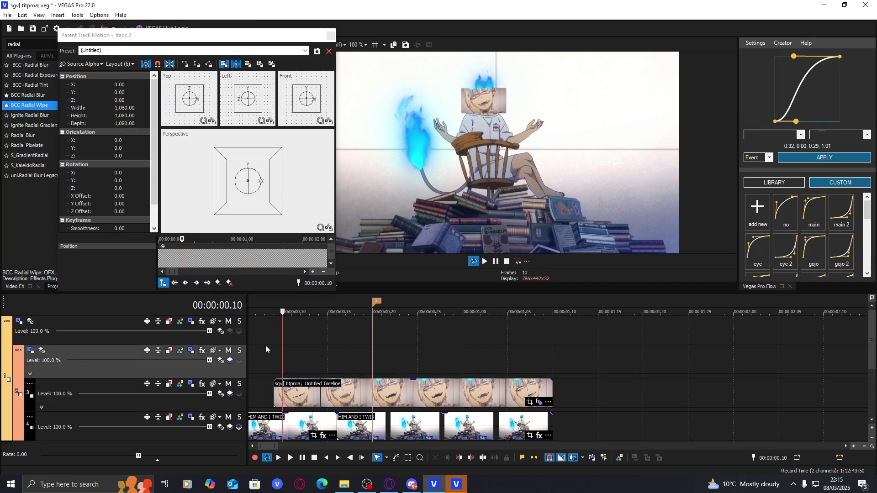
left_click(223, 283)
Step: At frame 29, set track 2's parent motion position to about Y -285.62 and Z -999.67
left_click(453, 355)
scroll(273, 178, "up", 1)
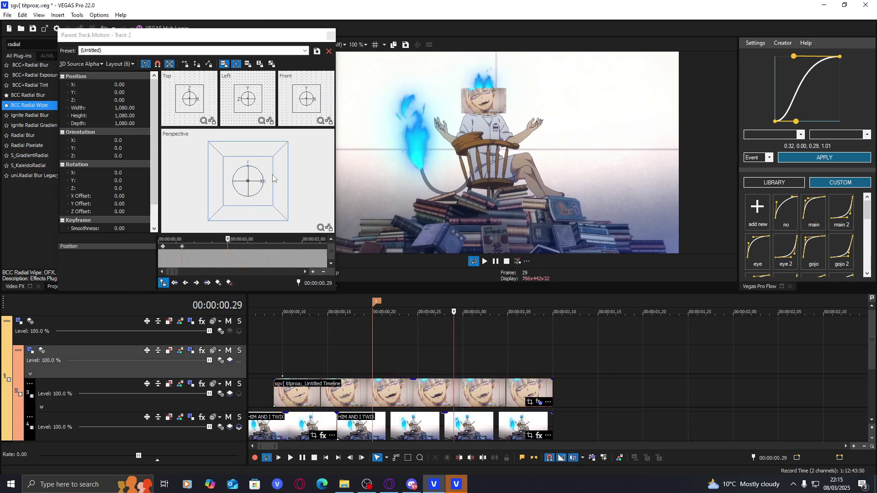
scroll(273, 178, "up", 1)
left_click_drag(257, 99, 259, 105)
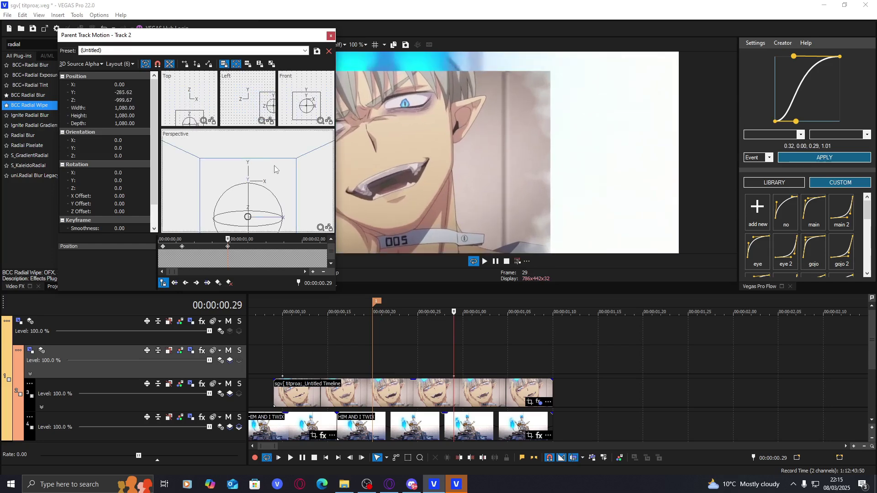
Step: Shift track 2's parent motion at frame 29 to about X 79.68 and Y -278.38
key("Right")
key("Right")
key("Right")
key("Right")
key("Right")
key("Right")
key("Right")
key("Right")
key("Right")
key("Right")
key("Right")
key("Right")
key("Right")
key("Right")
key("Right")
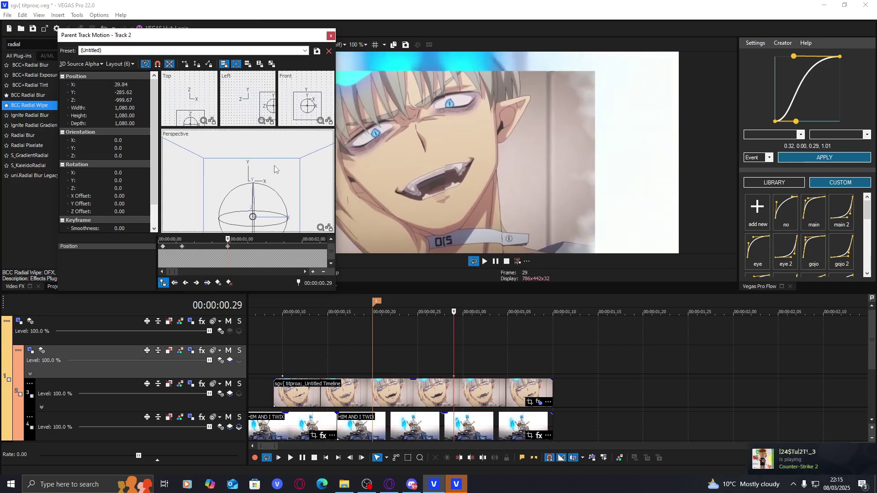
left_click_drag(274, 169, 275, 169)
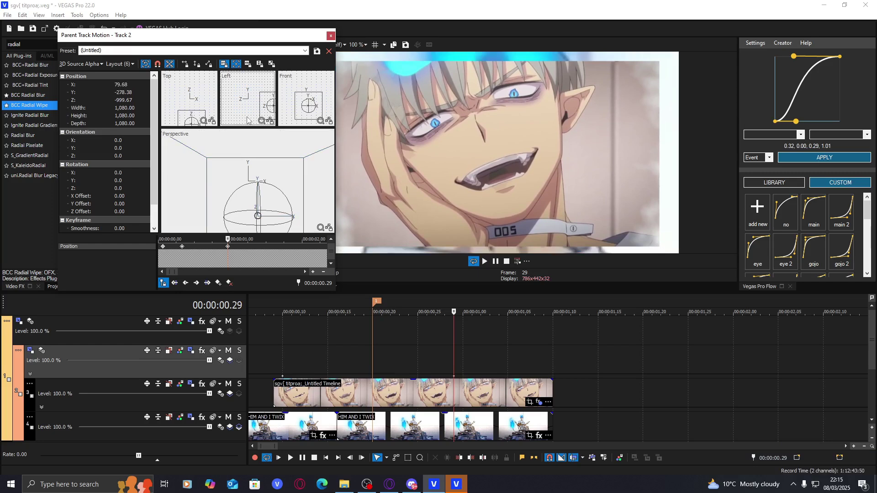
Step: Bring track 2's parent motion at frame 29 closer, to about Z -1,017.52, keeping Y at about -278.38
left_click_drag(247, 117, 247, 117)
scroll(318, 157, "down", 4)
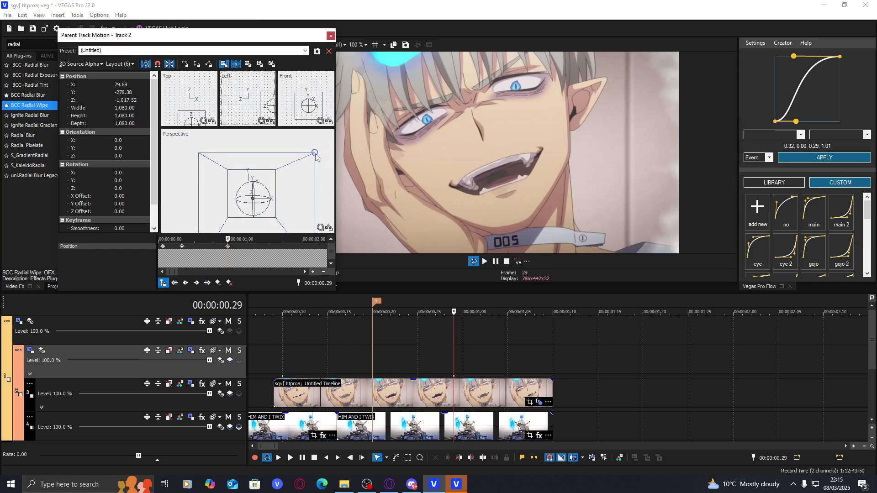
left_click_drag(290, 37, 226, 22)
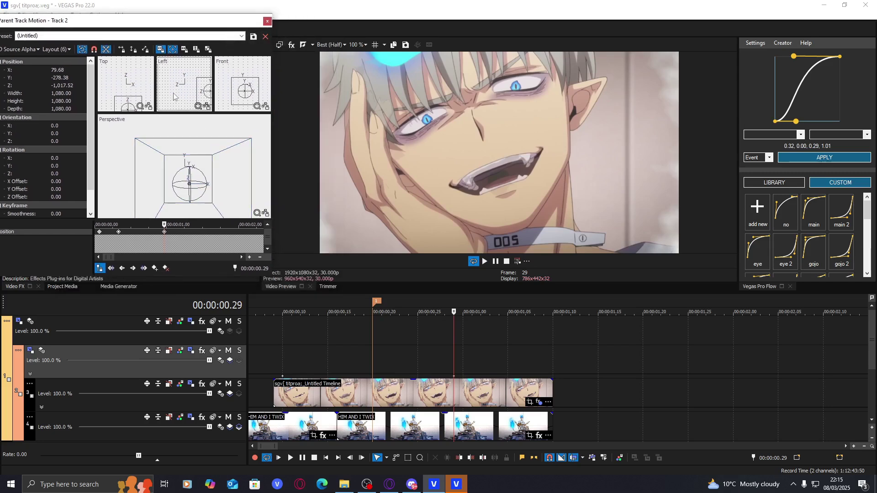
scroll(174, 96, "down", 1)
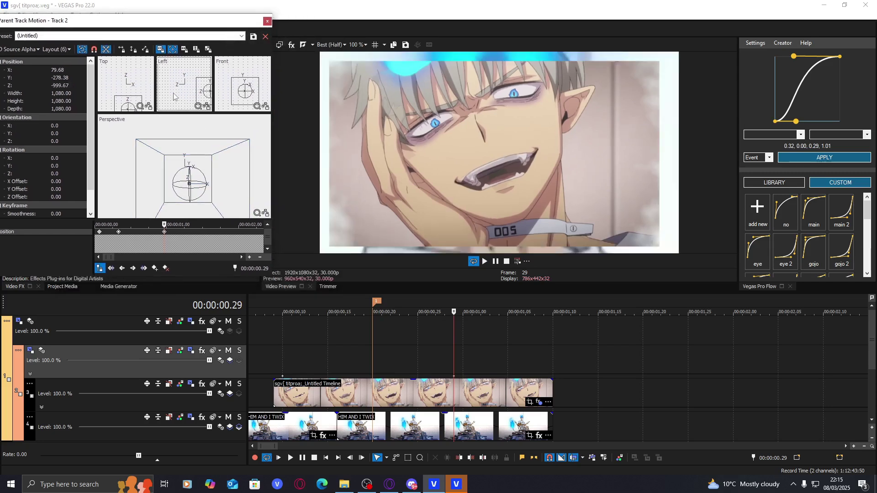
scroll(174, 96, "up", 1)
key("Down")
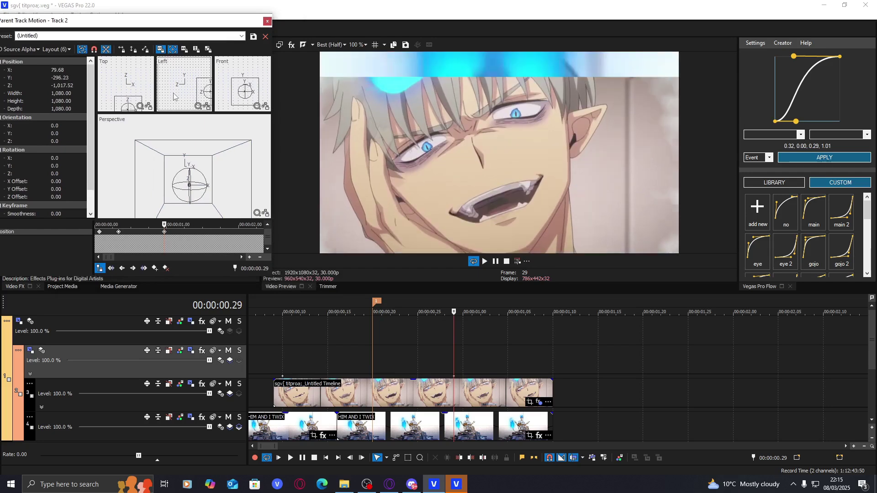
scroll(174, 97, "up", 1)
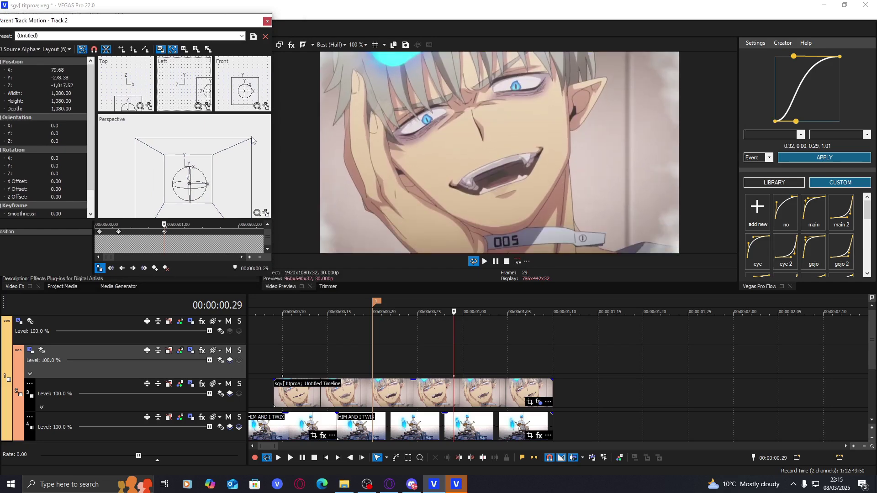
Step: Scale track 2's parent motion at frame 29 to about 1,031.49 and adjust its vertical position to about Y -267.88
left_click_drag(254, 140, 250, 144)
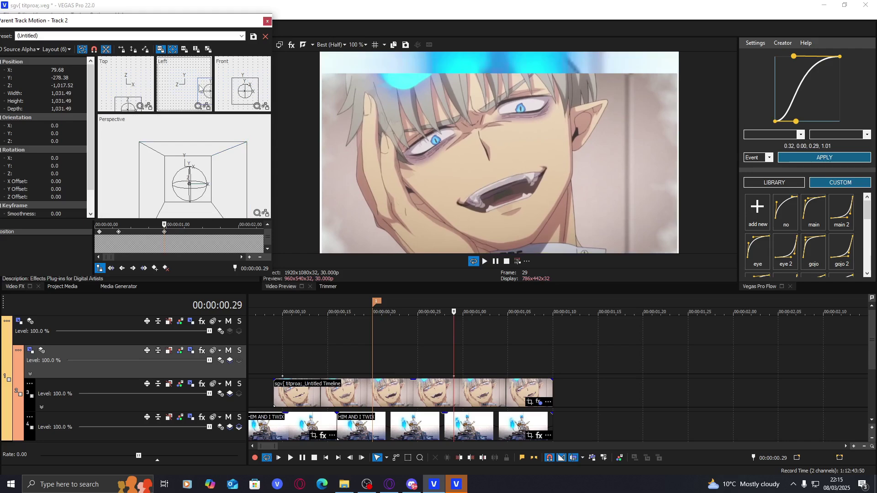
key("Left")
key("Up")
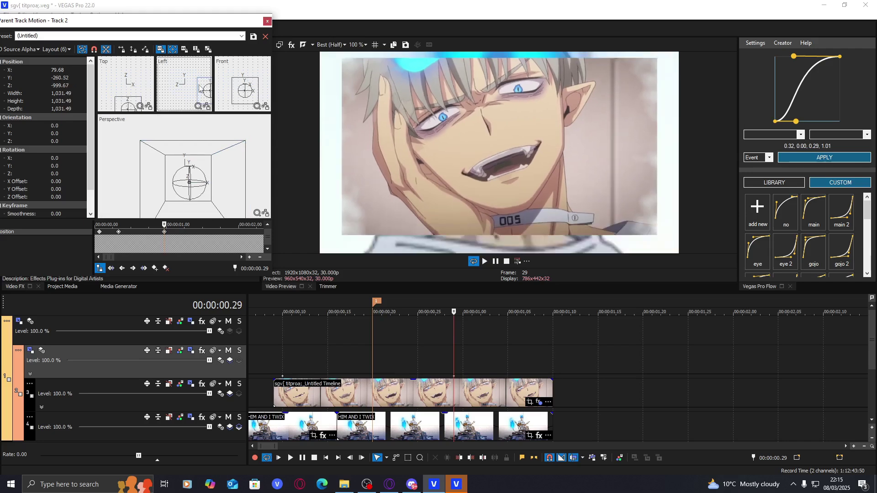
left_click(221, 168)
key("Down")
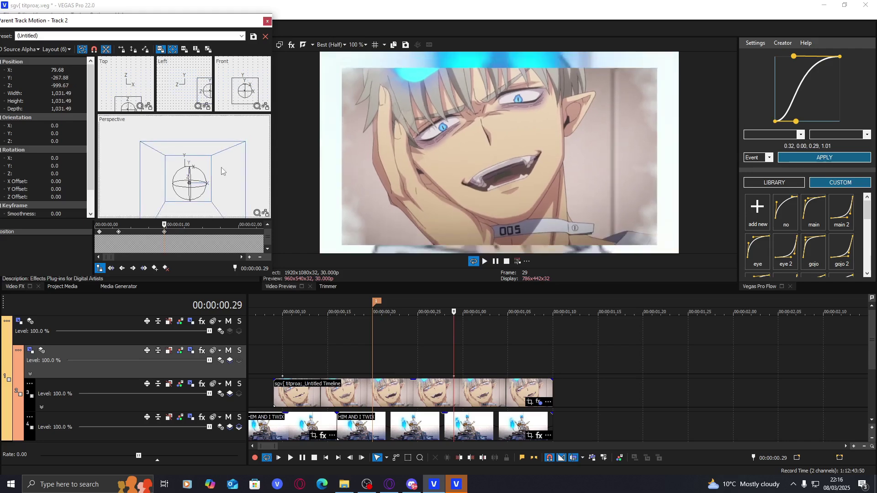
scroll(179, 77, "down", 1)
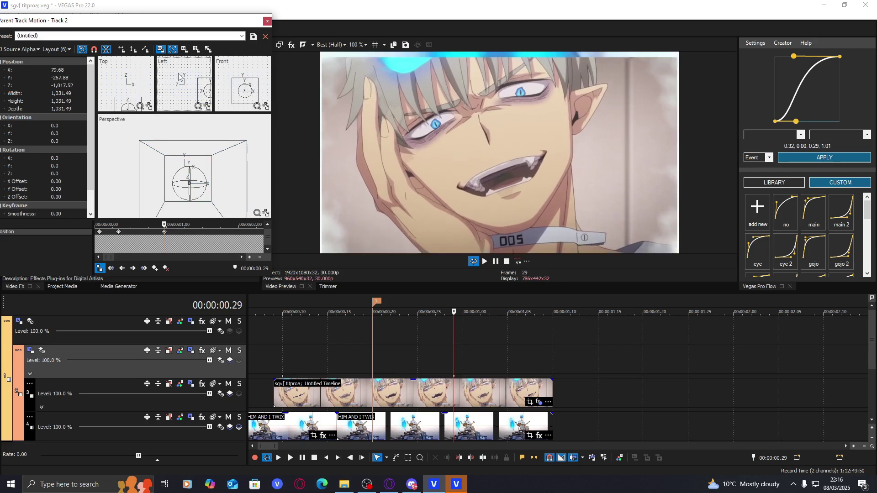
key("Up")
key("Down")
Step: Enlarge track 2's parent motion at frame 29 to about 1,056.47 and set its Y position to -270.90
left_click(139, 140)
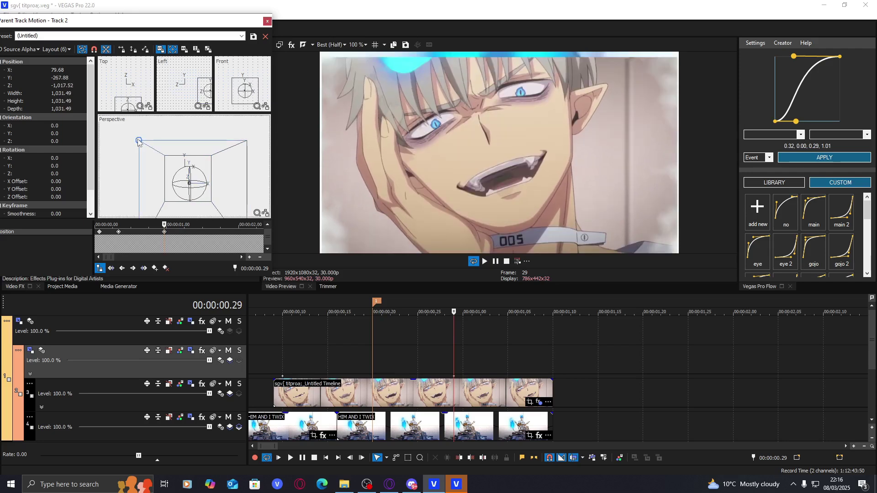
left_click_drag(139, 141, 139, 141)
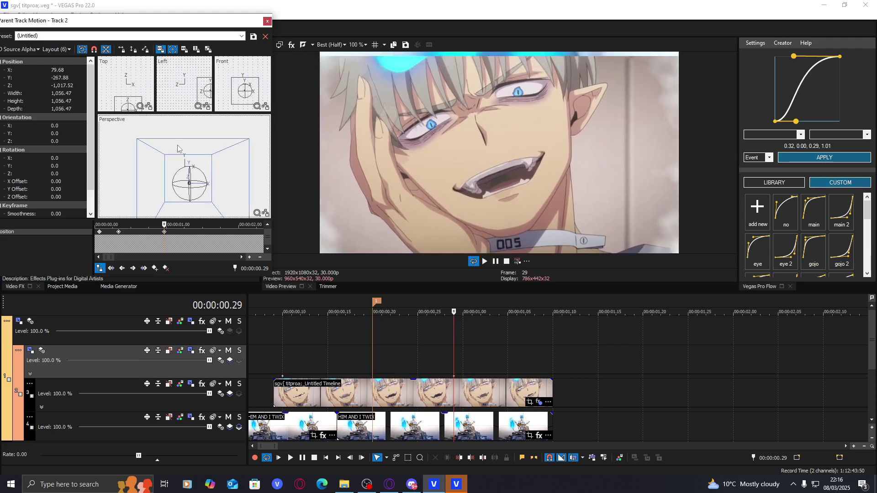
left_click(75, 77)
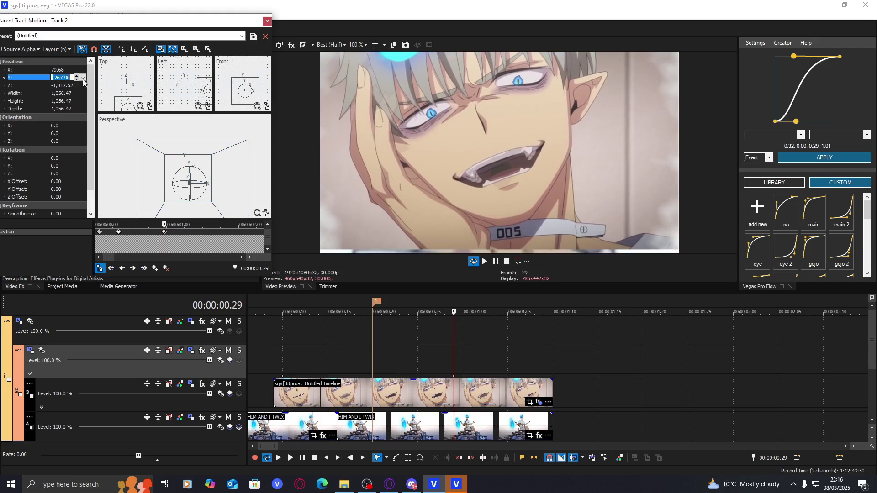
left_click(78, 79)
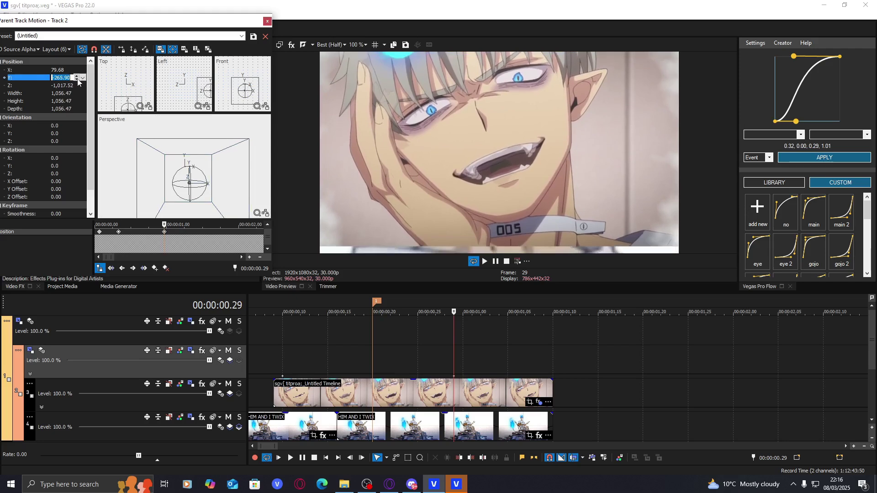
left_click(77, 79)
left_click(78, 80)
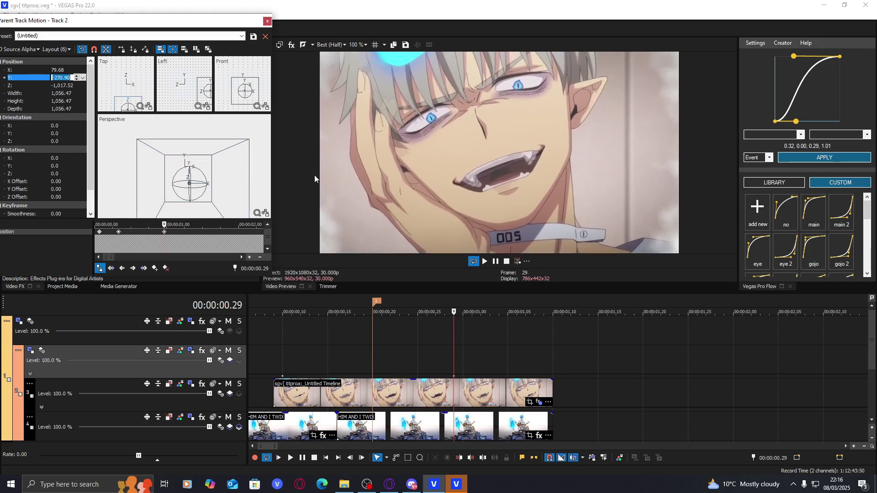
Step: Scrub from frame 20 to frame 23 to check the zoom, and close track 2's parent motion settings
left_click(371, 363)
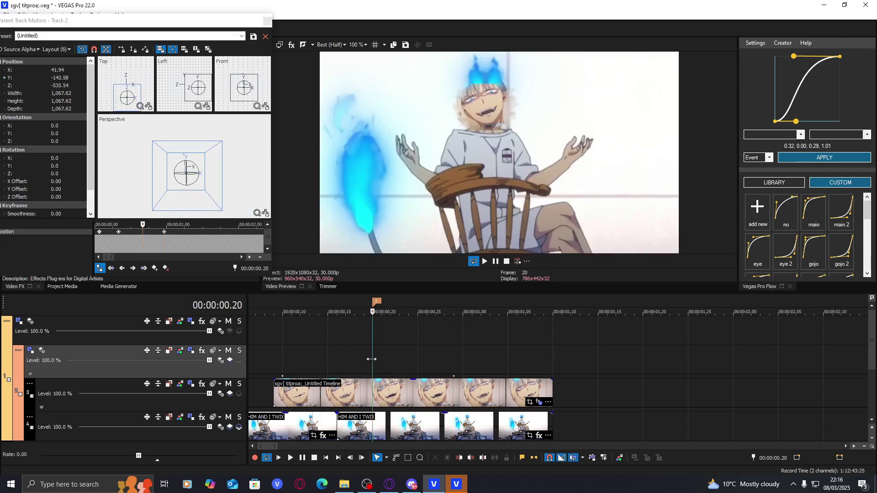
mouse_move(372, 359)
left_mouse_down()
mouse_move(314, 352)
mouse_move(436, 353)
mouse_move(392, 352)
mouse_move(400, 350)
left_mouse_up()
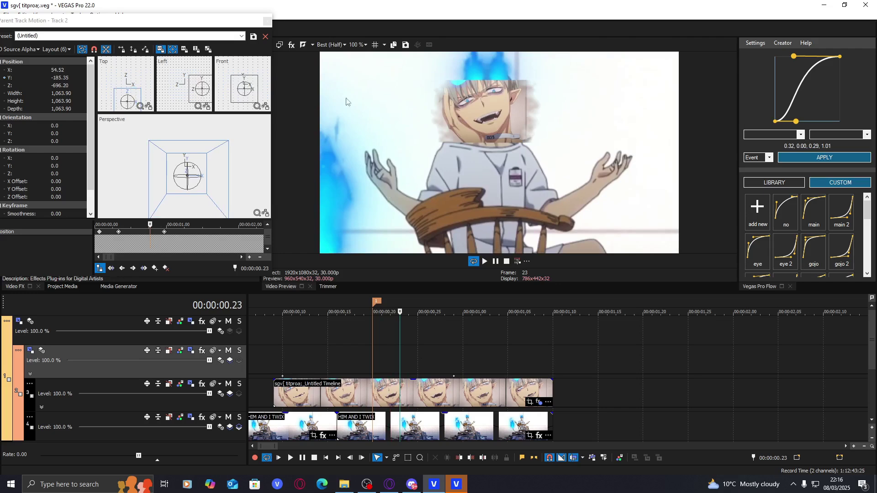
left_click(268, 21)
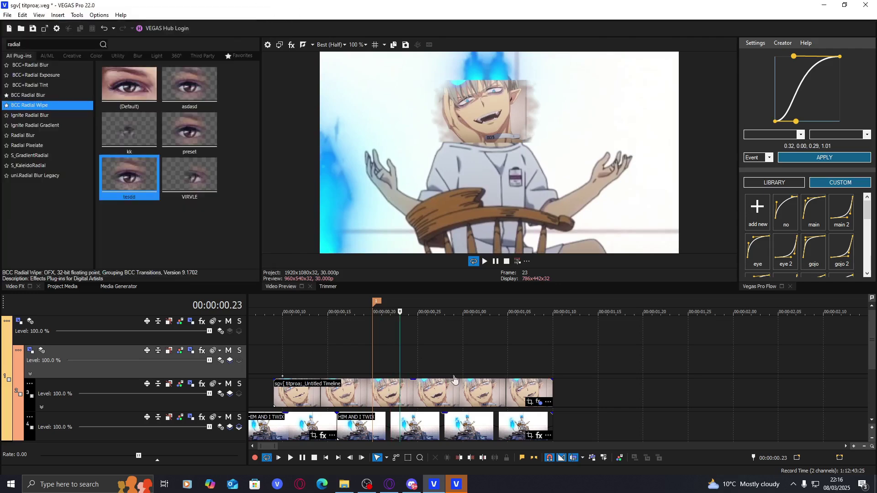
Step: Move track 2's parent motion keyframes to about frame 9 and 00:00:01.06, and scrub through the zoom to check the timing
left_click_drag(453, 377, 514, 378)
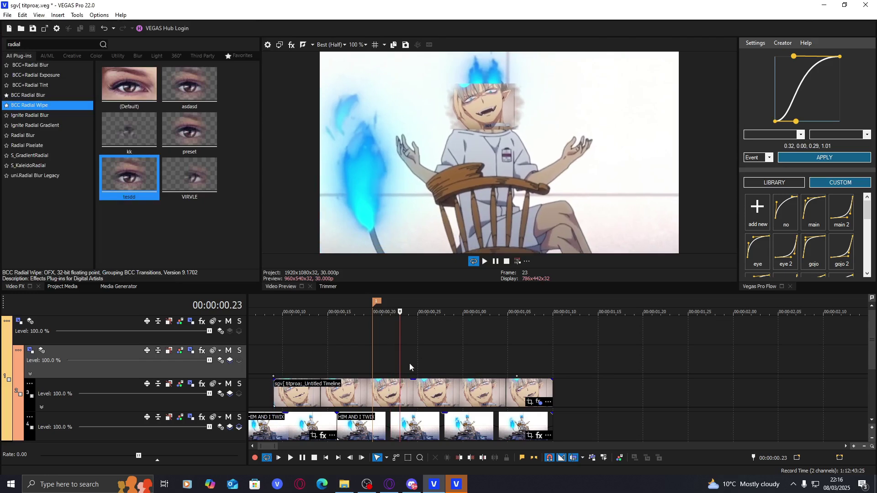
left_click_drag(399, 362, 423, 371)
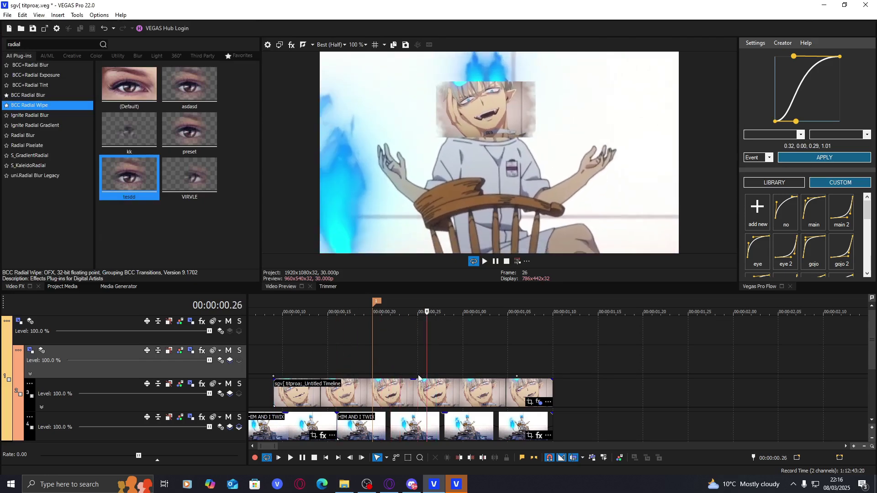
left_click(436, 386)
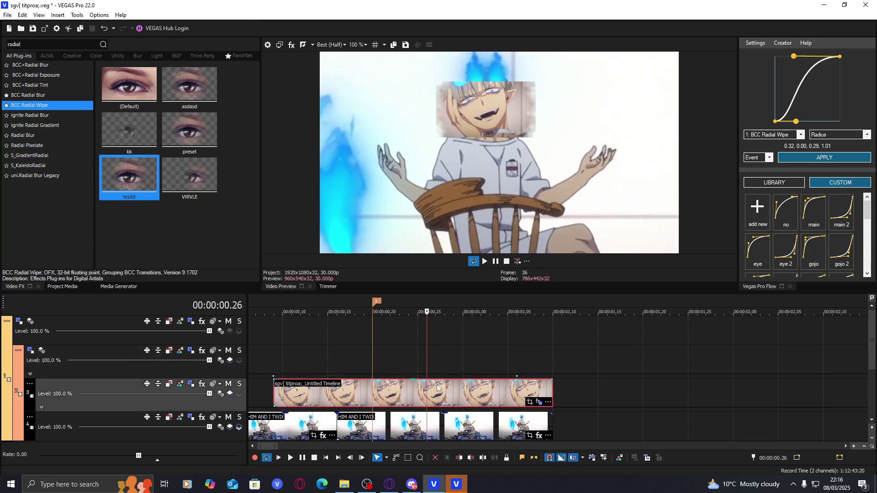
left_click(418, 373)
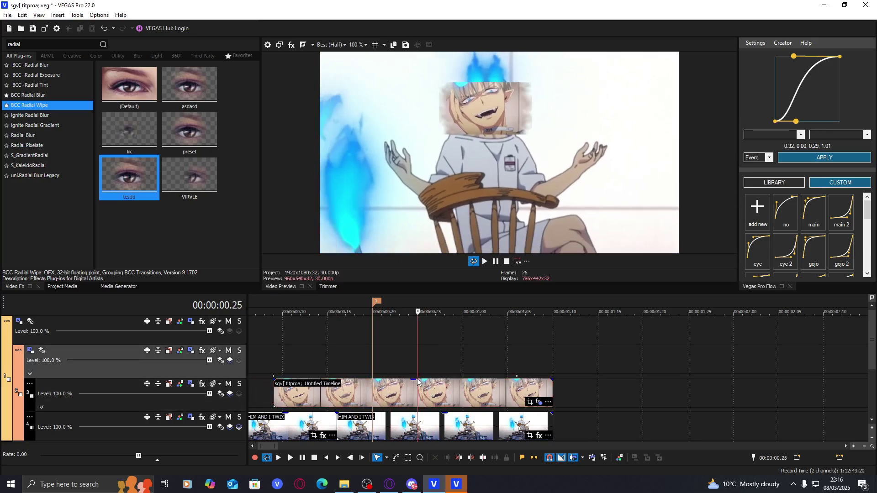
left_click(366, 370)
left_click_drag(364, 368, 466, 367)
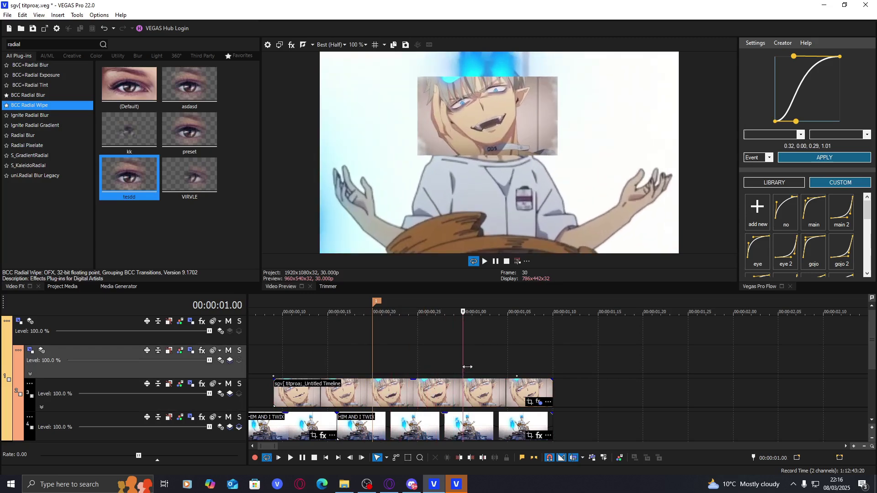
Step: Show track 2's parent motion keyframes and add a keyframe at frame 20
key("Right")
left_click(454, 378)
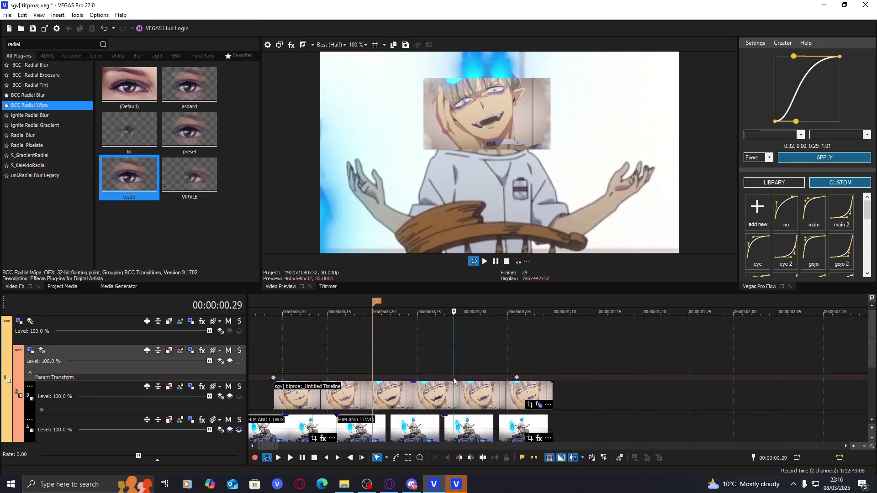
left_click(464, 379)
left_click_drag(464, 379, 374, 379)
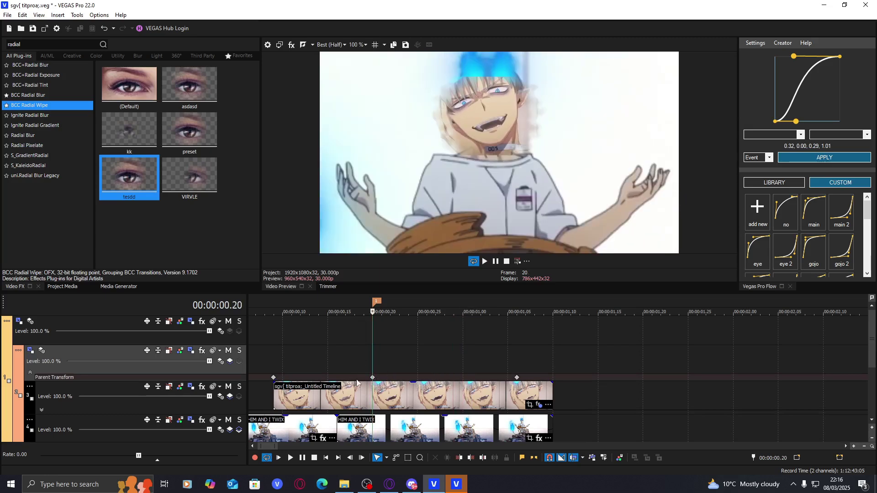
Step: Check track 2's parent motion settings at 00:00:01.06, scrub from frame 22 to frame 26, and close the settings
double_click(517, 378)
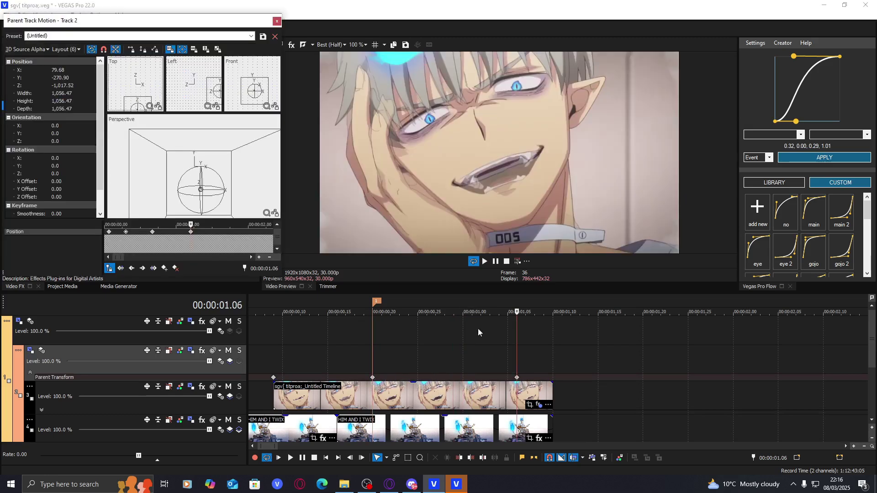
left_click_drag(517, 378, 517, 379)
left_click(391, 365)
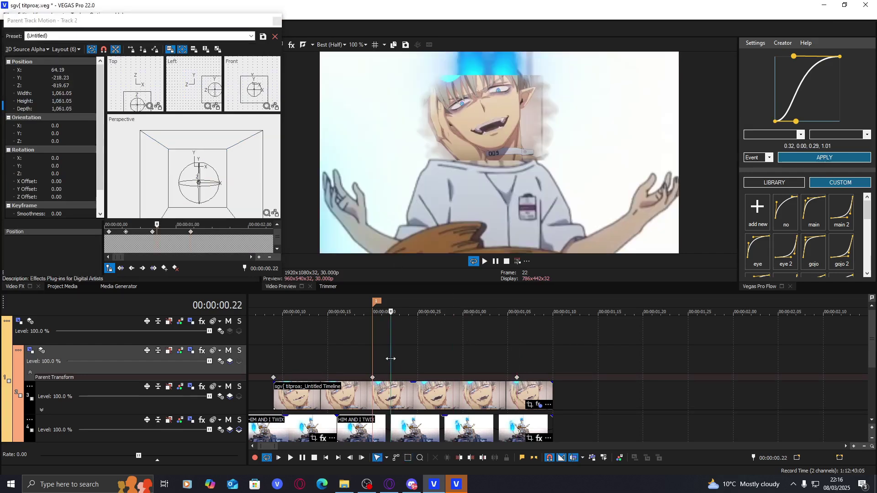
left_click_drag(390, 359, 426, 359)
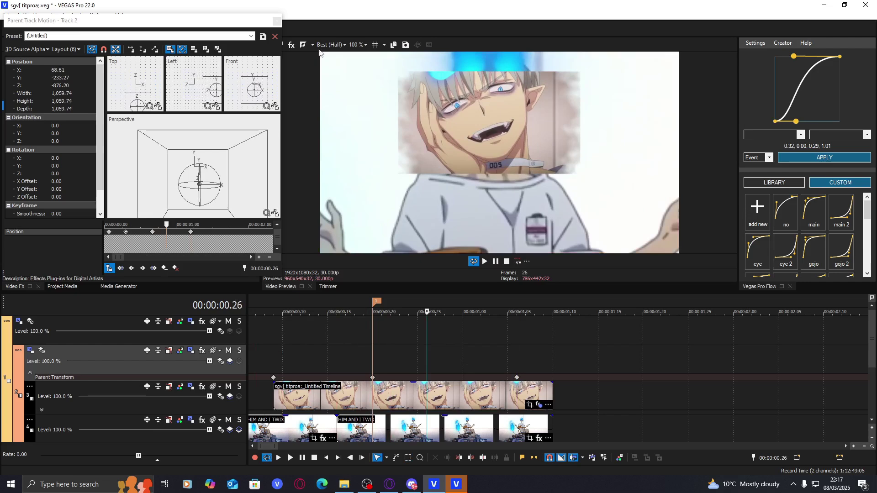
left_click(276, 21)
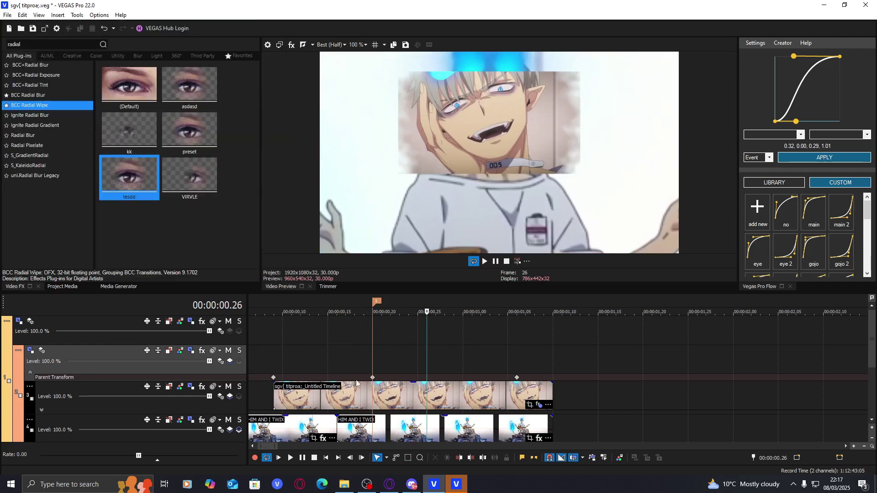
Step: Add another parent motion keyframe on track 2 and place it at frame 21, right after the frame 20 keyframe
left_click(446, 383)
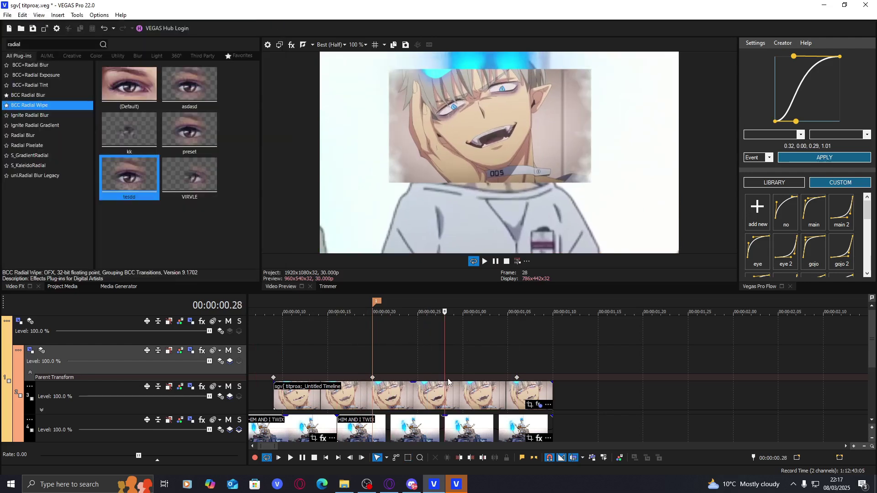
left_click(459, 382)
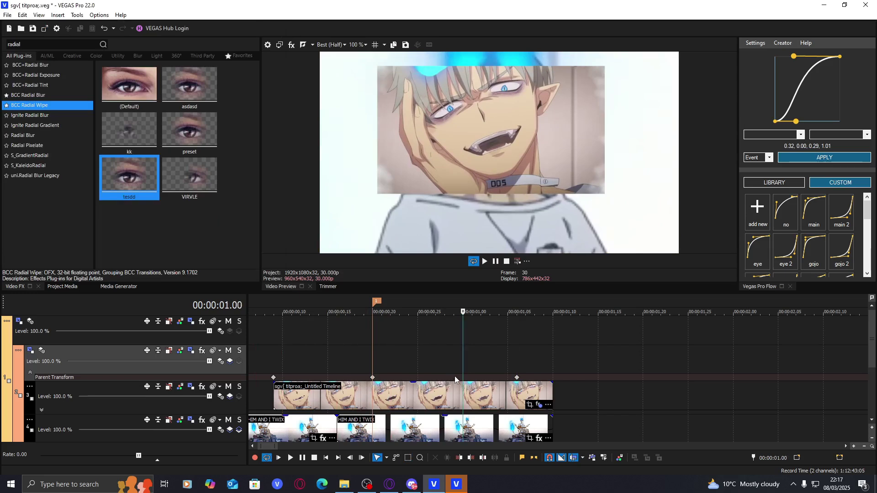
left_click(455, 379)
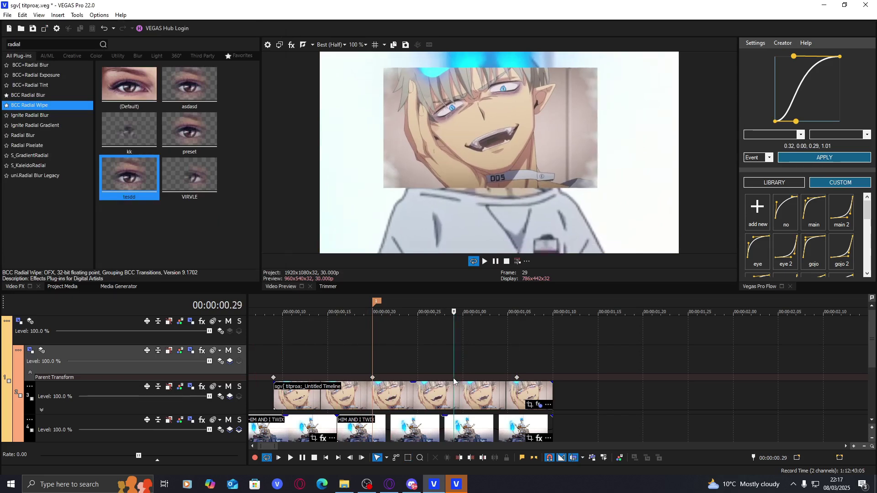
double_click(454, 379)
left_click_drag(453, 379, 384, 377)
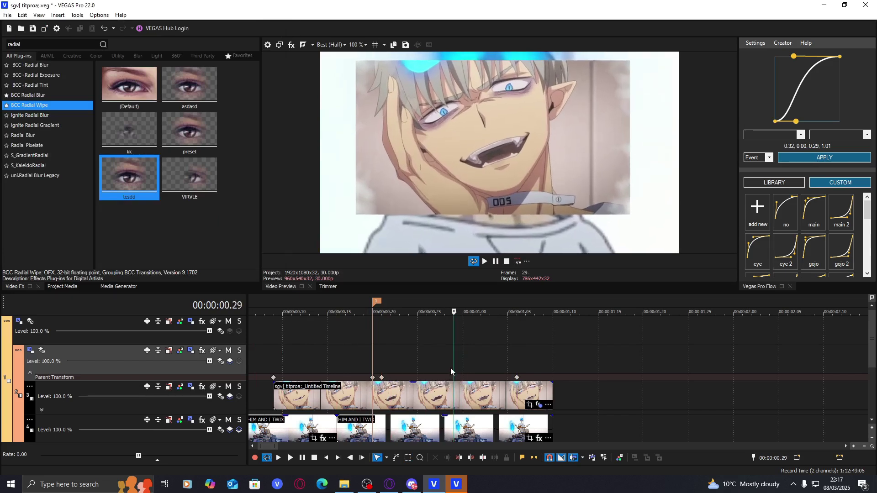
Step: Apply the main 2 curve, adjusted to 0.94, 0.00, 0.88, 0.20, to track 2's parent motion between frames 9 and 20
left_click(328, 383)
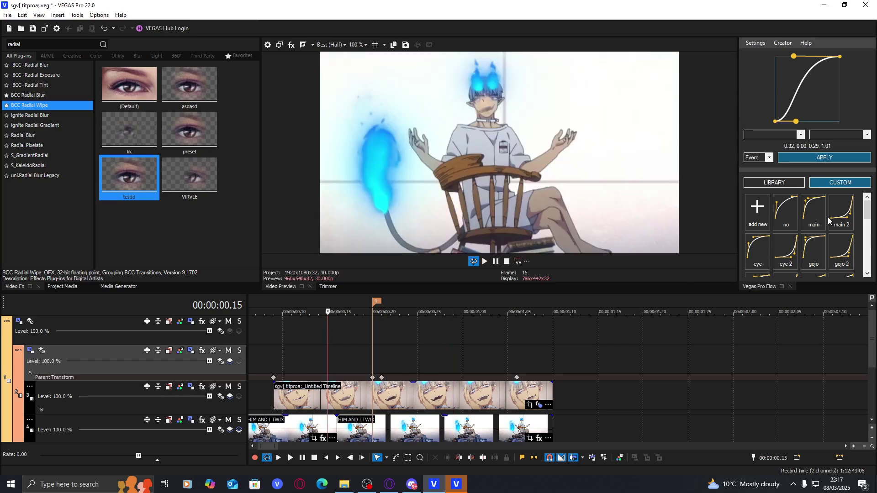
left_click(836, 205)
left_click_drag(808, 169, 777, 258)
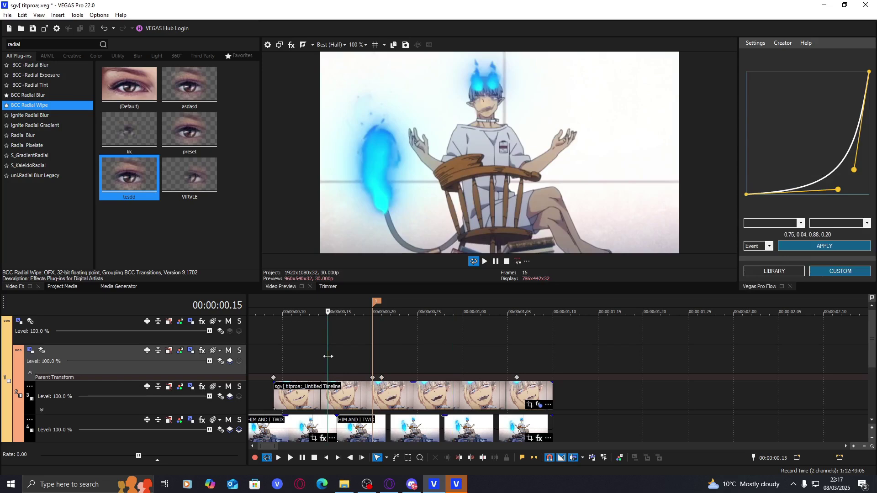
key("space")
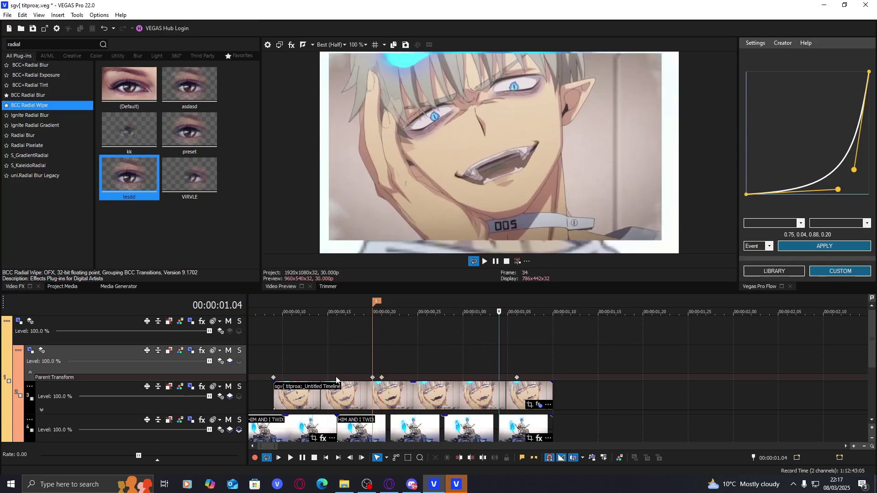
left_click(337, 380)
left_click_drag(839, 190, 862, 196)
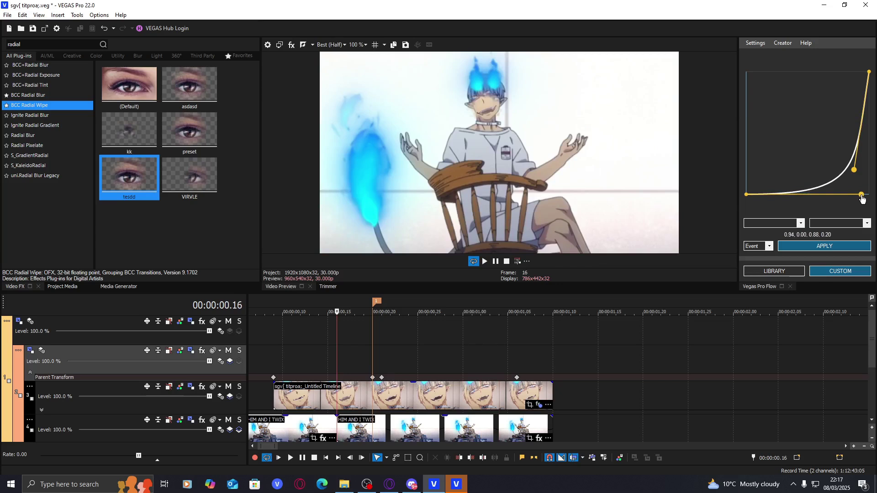
left_click(755, 249)
left_click(752, 262)
left_click(815, 246)
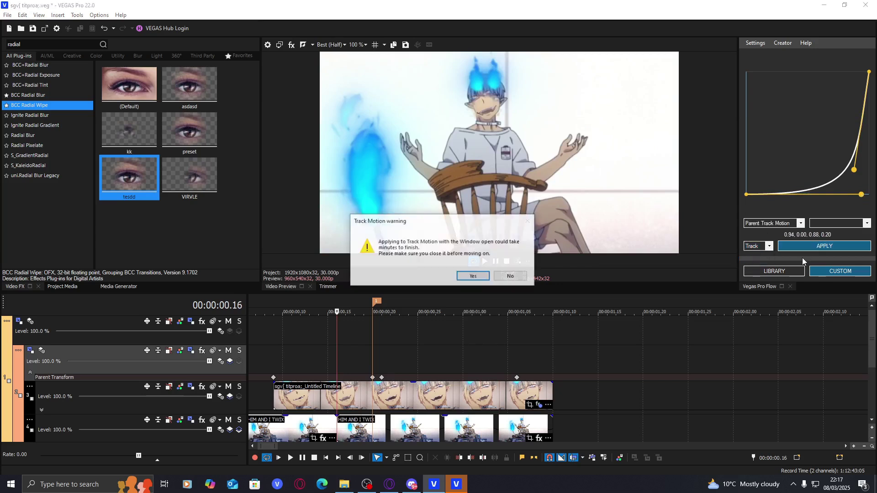
key("Return")
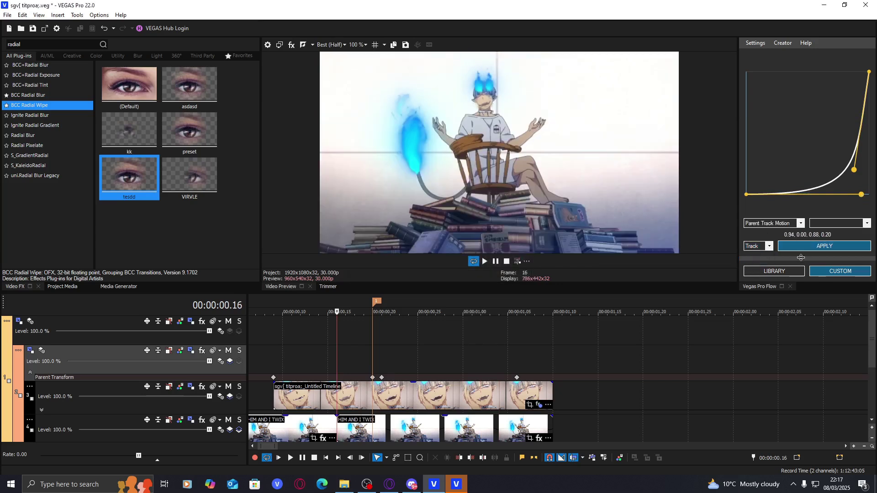
Step: Apply the main curve, adjusted to 0.11, 0.81, 0.11, 0.97, to track 2's parent motion between frame 21 and 00:00:01.06
left_click_drag(801, 258, 801, 180)
left_click(814, 222)
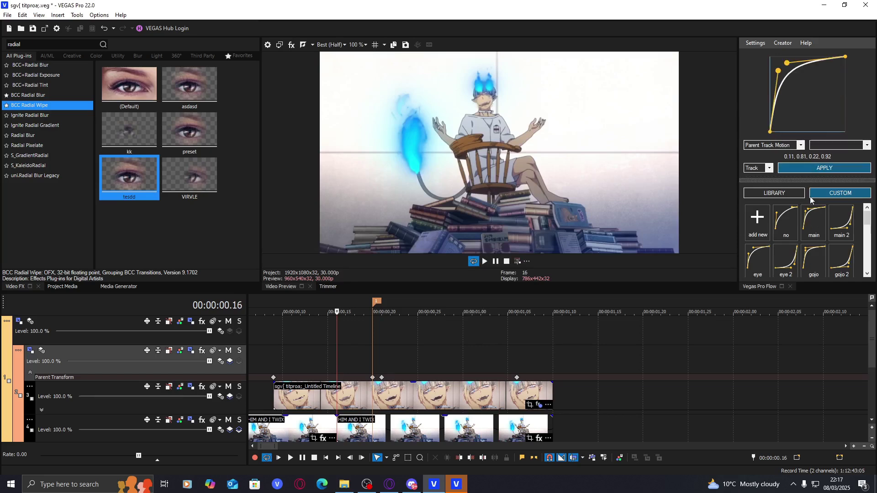
left_click_drag(779, 65, 768, 60)
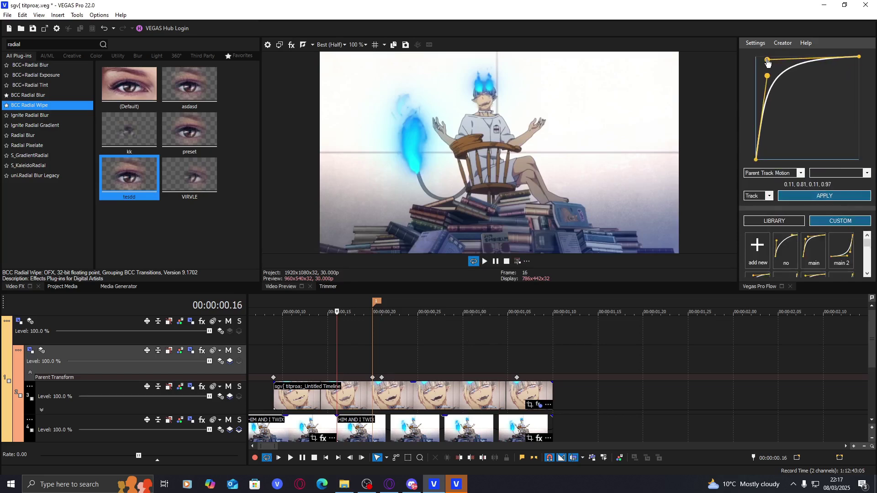
left_click(429, 370)
left_click(793, 197)
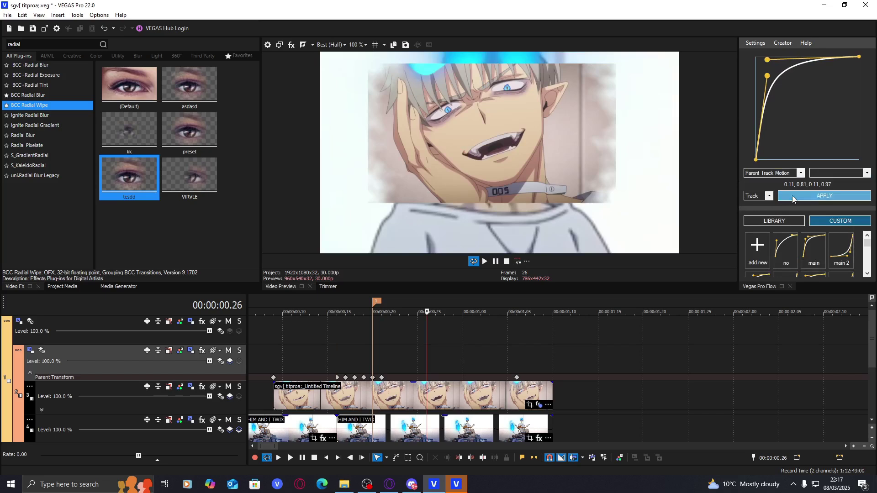
left_click(471, 277)
Step: Play the zoom from frame 9 and undo both easing curves applied to track 2's parent motion
left_click(271, 344)
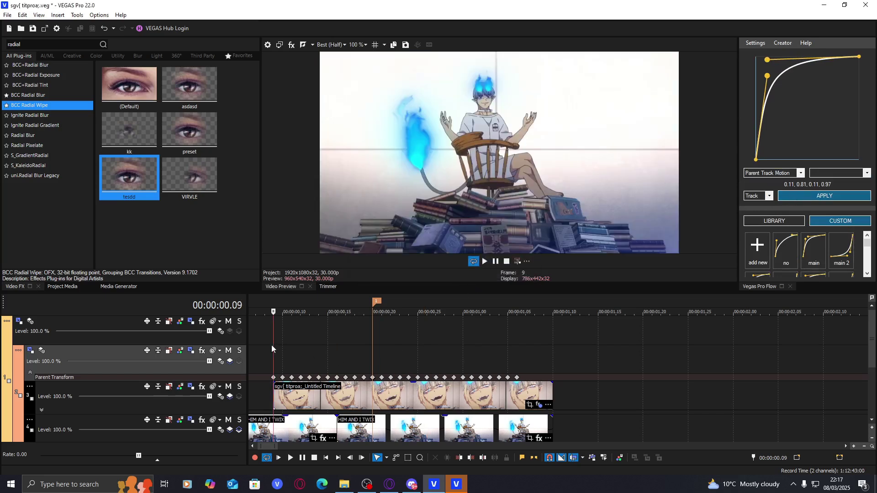
key("space")
key("space")
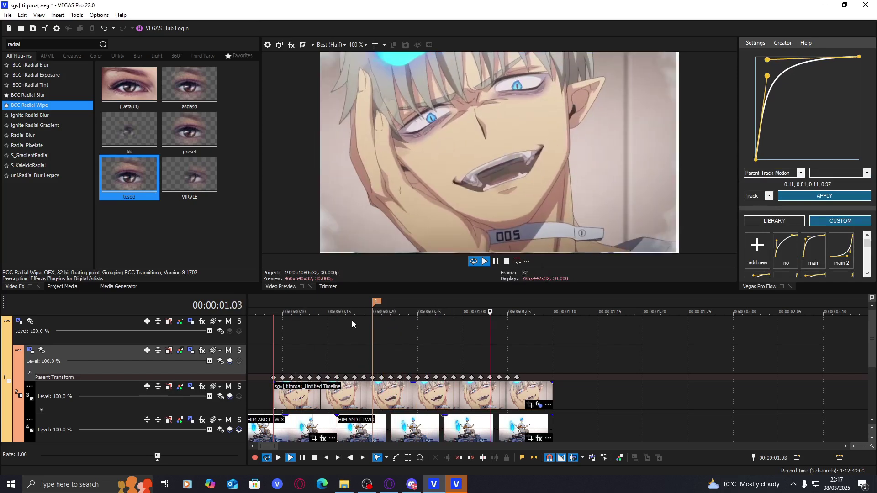
key("ctrl+z")
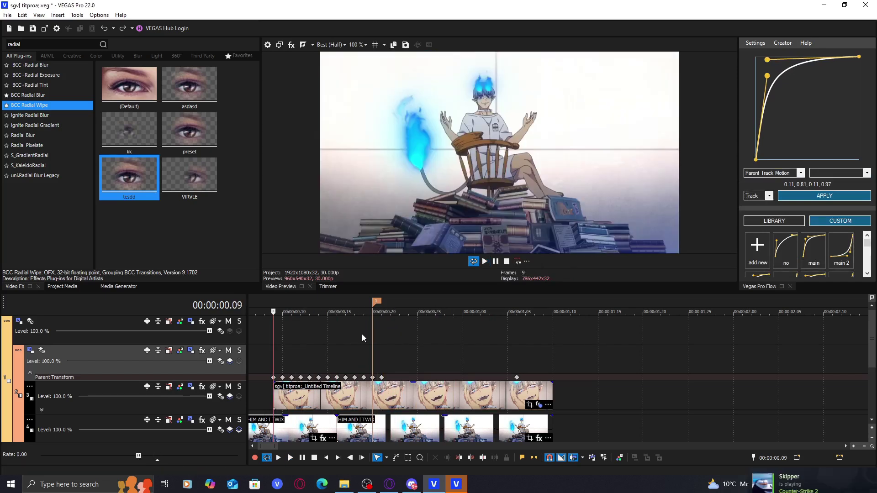
Step: Ease track 2's parent motion between frames 9 and 20 with the main 2 curve adjusted to 0.75, 0.03, 0.94, 0.95
left_click(319, 373)
left_click(840, 256)
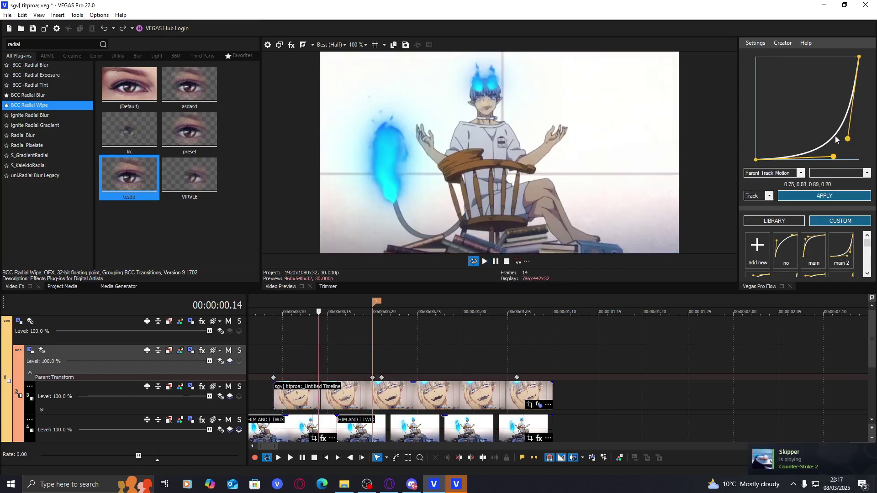
left_click_drag(848, 139, 851, 65)
left_click(825, 195)
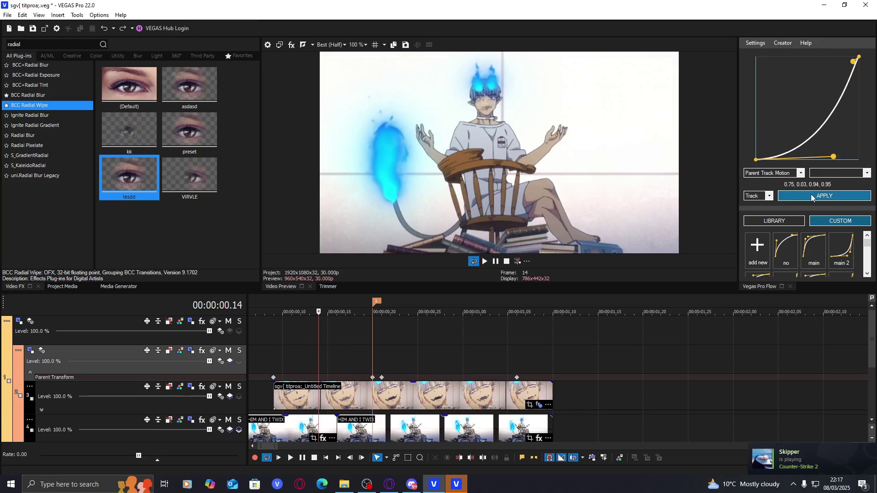
left_click(473, 276)
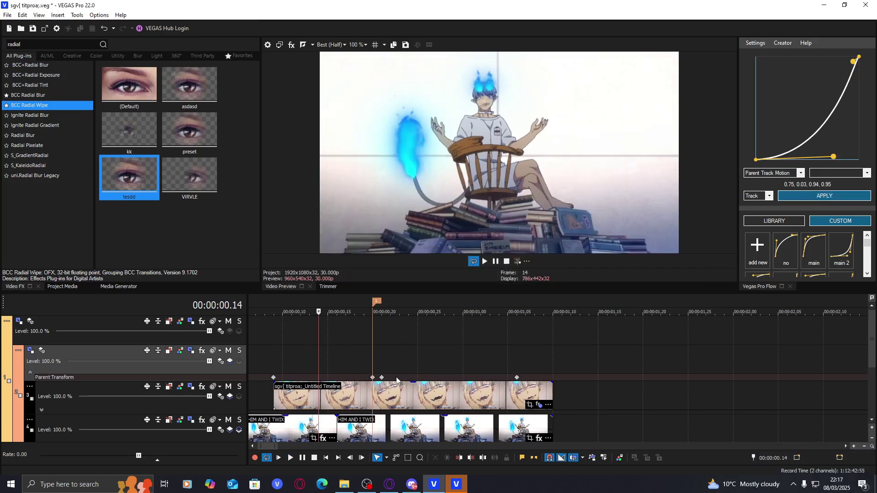
Step: Ease track 2's parent motion from frame 21 to 00:00:01.06 with a curve of 0.00, 0.48, 0.17, 0.98, and play the zoom
left_click(818, 251)
left_click_drag(767, 77, 748, 128)
left_click_drag(780, 67, 778, 60)
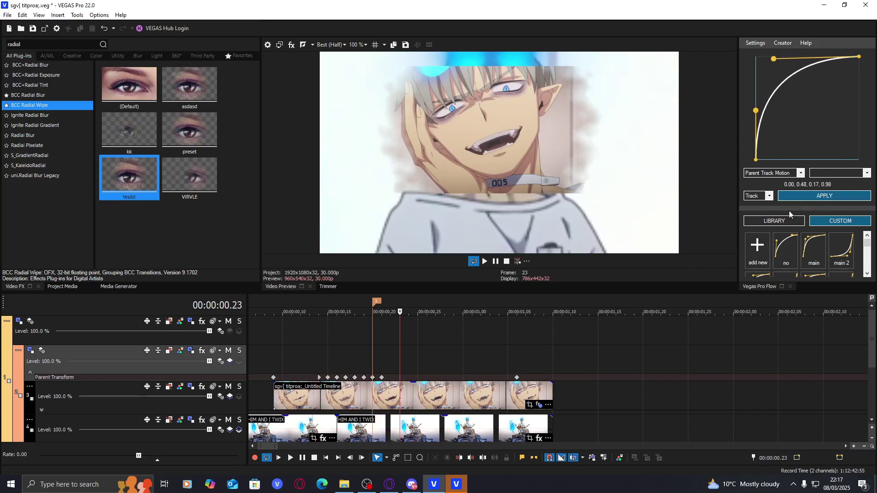
left_click(790, 197)
left_click(473, 277)
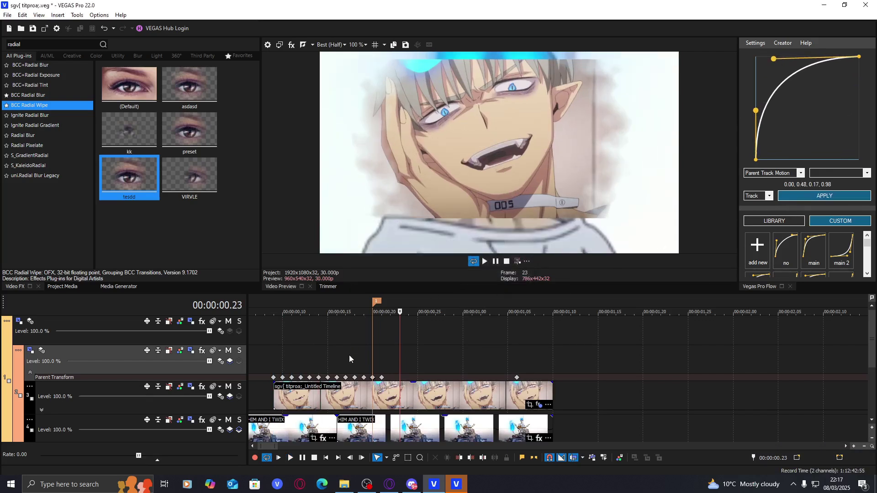
key("space")
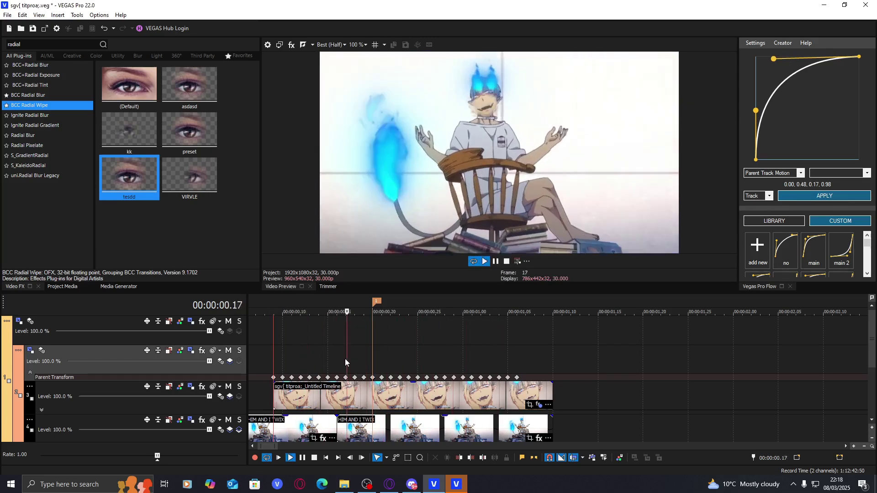
key("space")
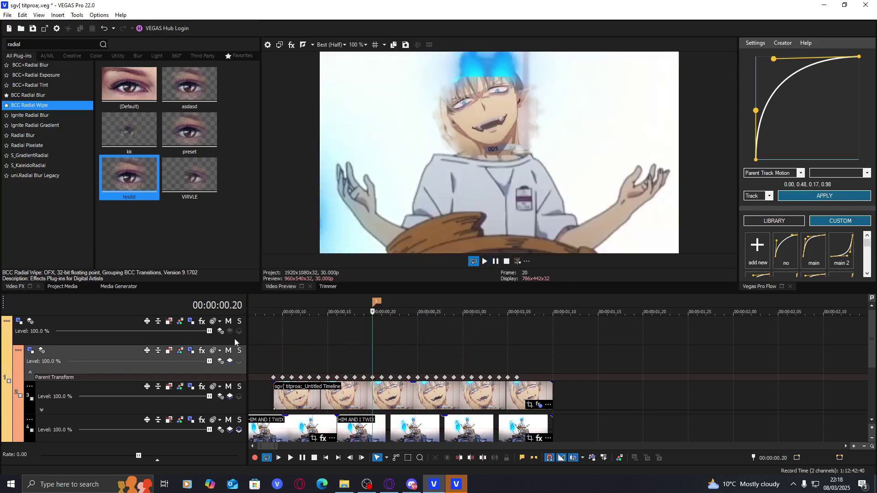
Step: Keyframe track 1's parent motion at frame 20, push in to about Z -17.85, and place that end keyframe at about 00:00:01.10
left_click(19, 322)
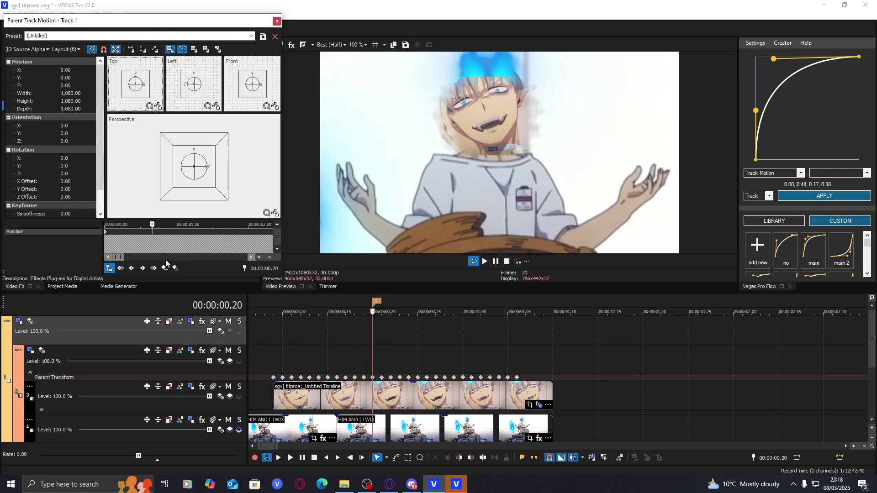
left_click(499, 332)
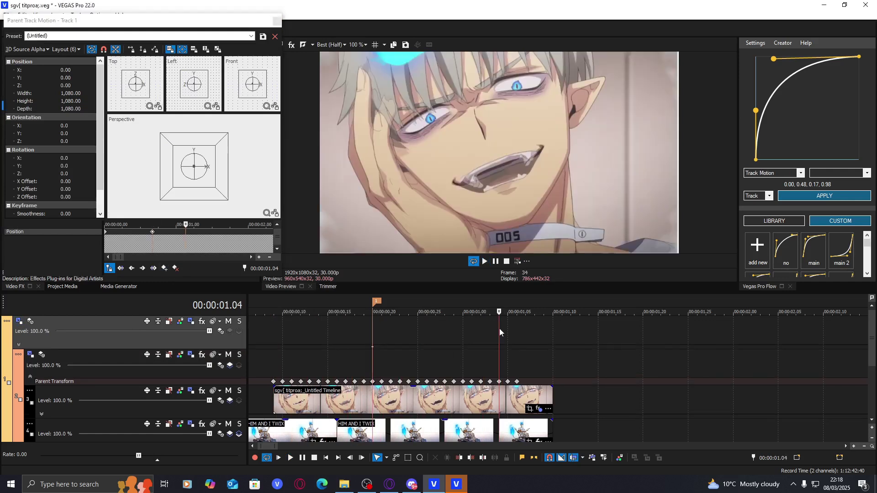
left_click(201, 98)
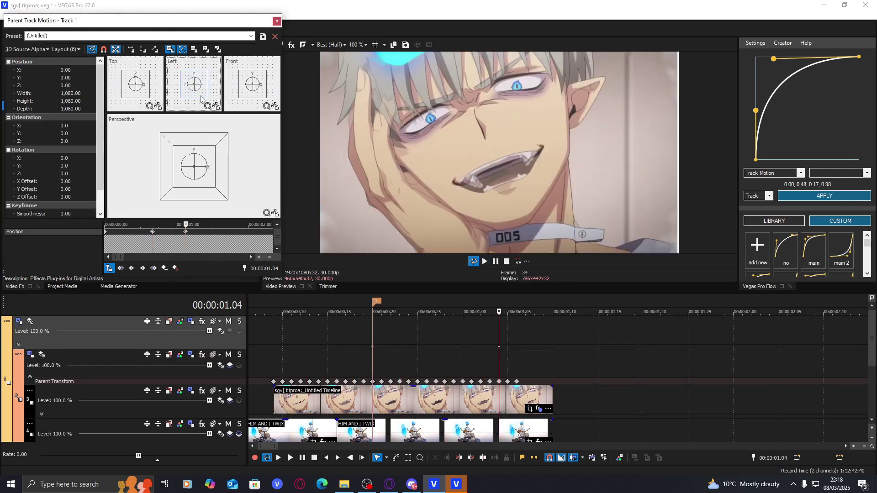
scroll(201, 98, "up", 2)
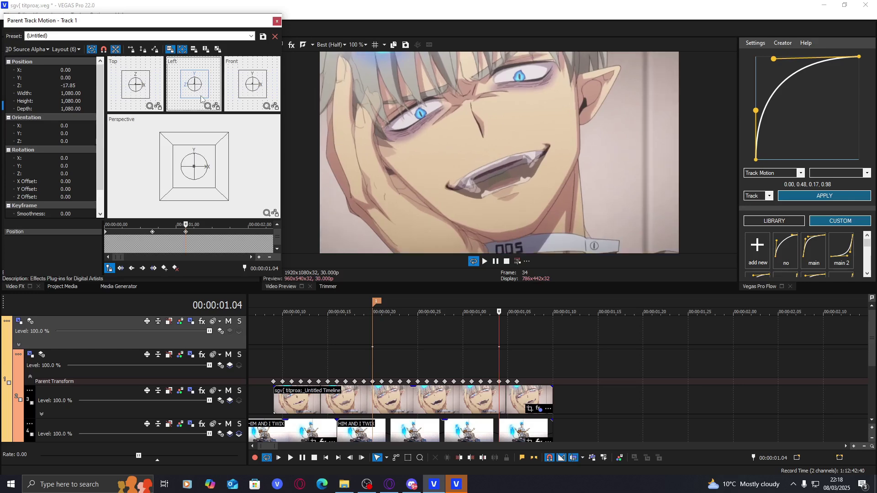
scroll(201, 98, "down", 2)
left_click(488, 346)
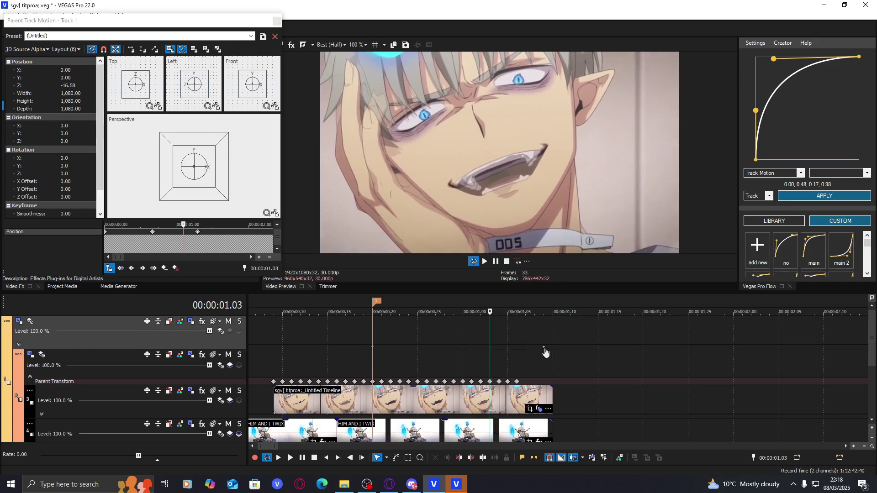
left_click(435, 346)
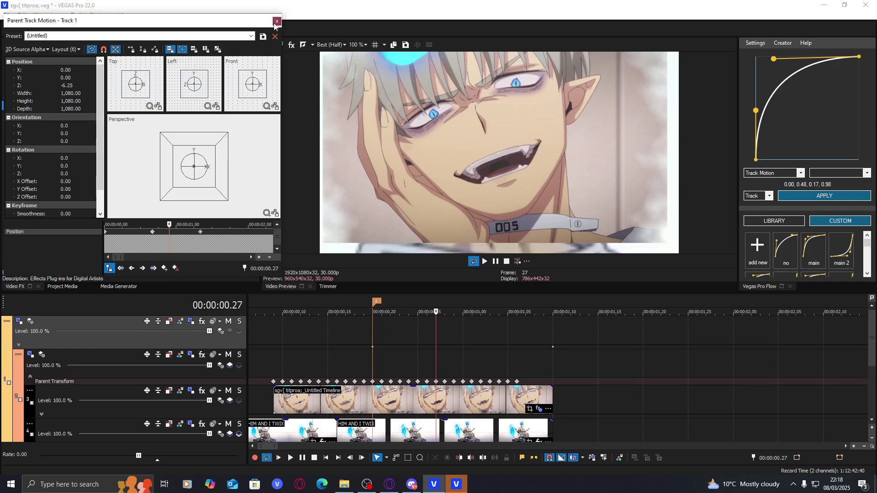
Step: Close track 1's parent motion settings, reveal its keyframes on the timeline and move the push-in's start keyframe from frame 20 to frame 16
left_click(276, 22)
left_click(19, 345)
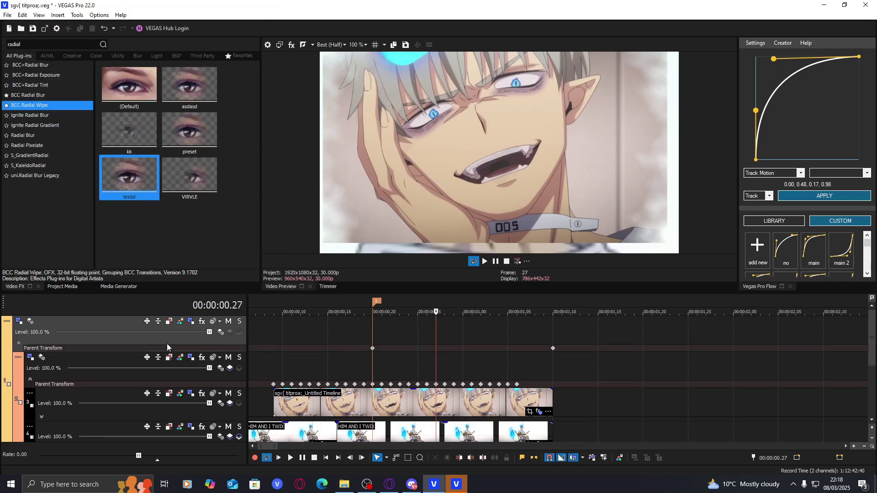
left_click_drag(364, 351, 337, 348)
Step: Ease track 1's parent motion from frame 16 to the end keyframe with a curve of 0.30, 0.00, 0.15, 0.98
left_click(379, 348)
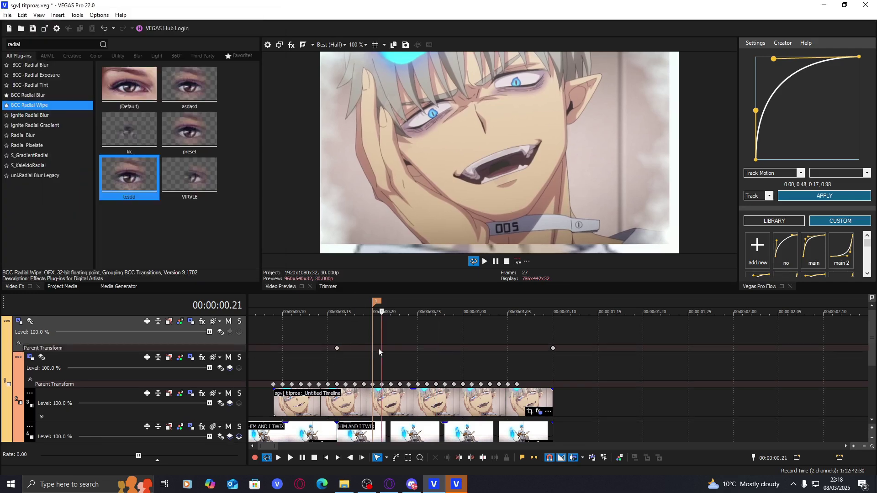
left_click_drag(756, 112, 788, 159)
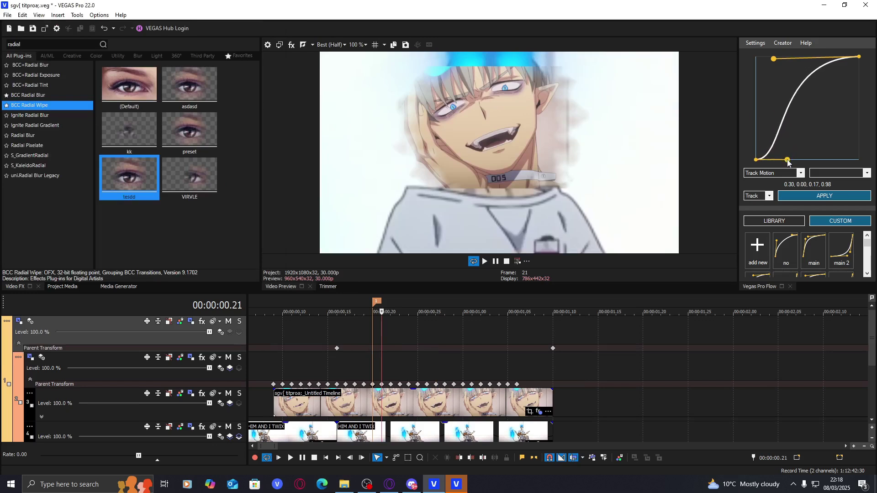
left_click_drag(774, 59, 773, 57)
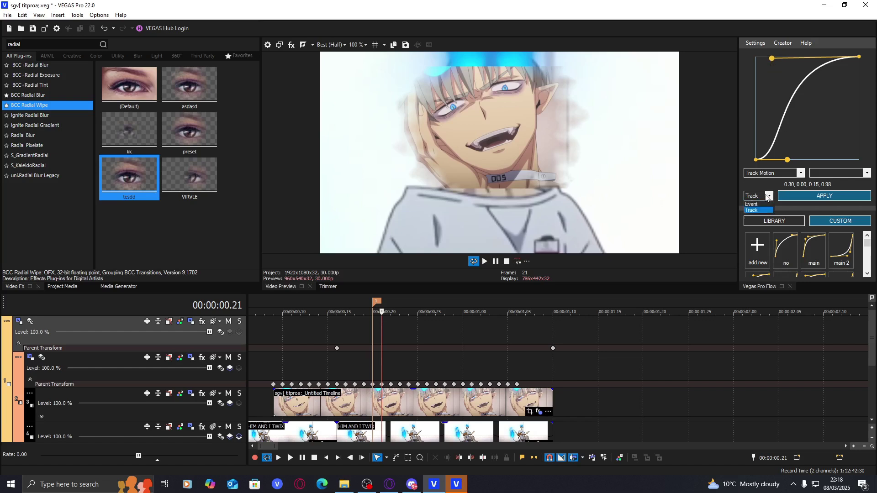
left_click(763, 211)
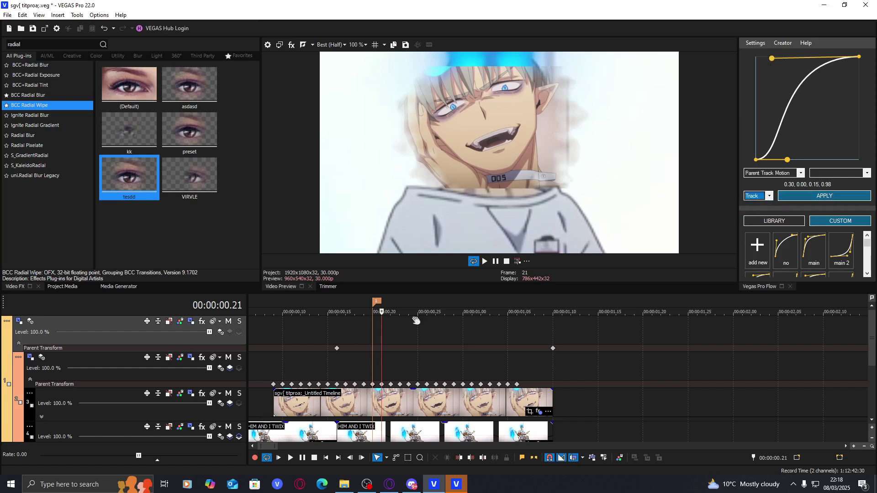
left_click(801, 196)
left_click(473, 275)
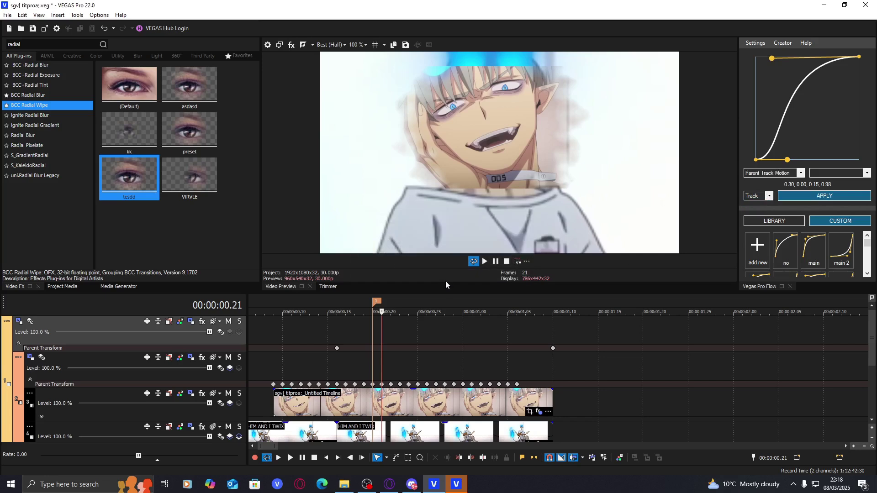
Step: Play the eased zoom from frame 9 and scrub through the transition between frames 18 and 30
left_click(271, 332)
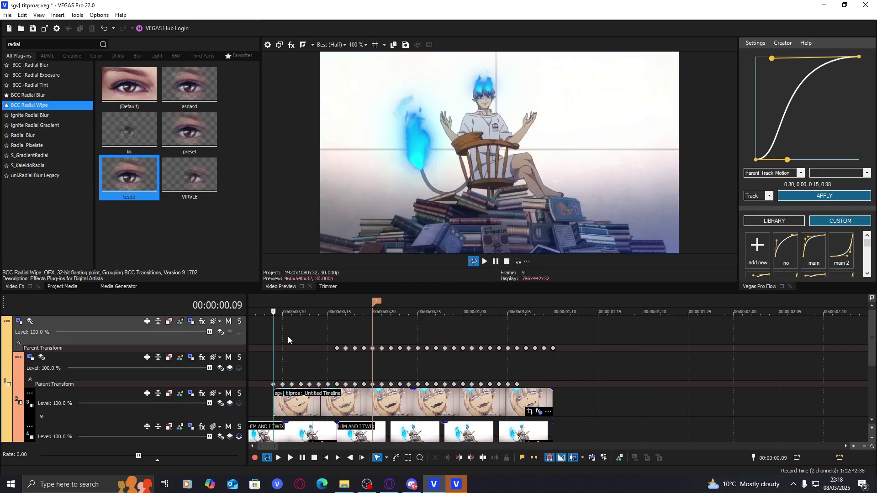
key("space")
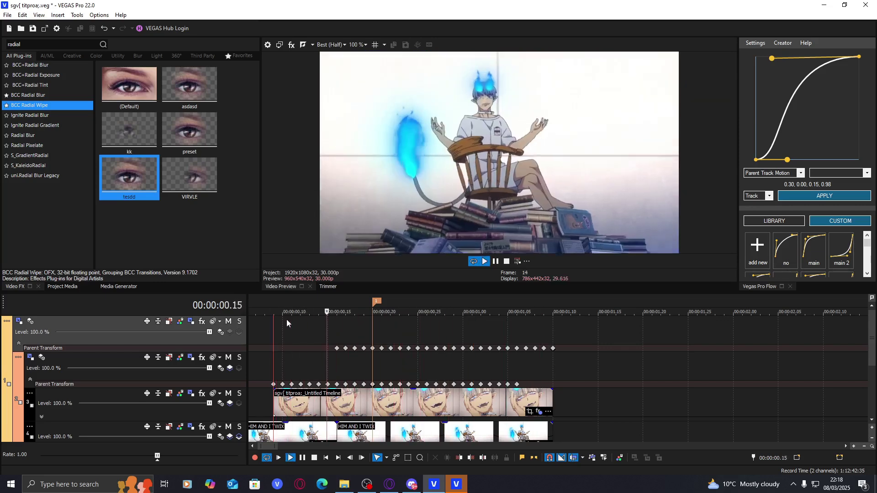
key("space")
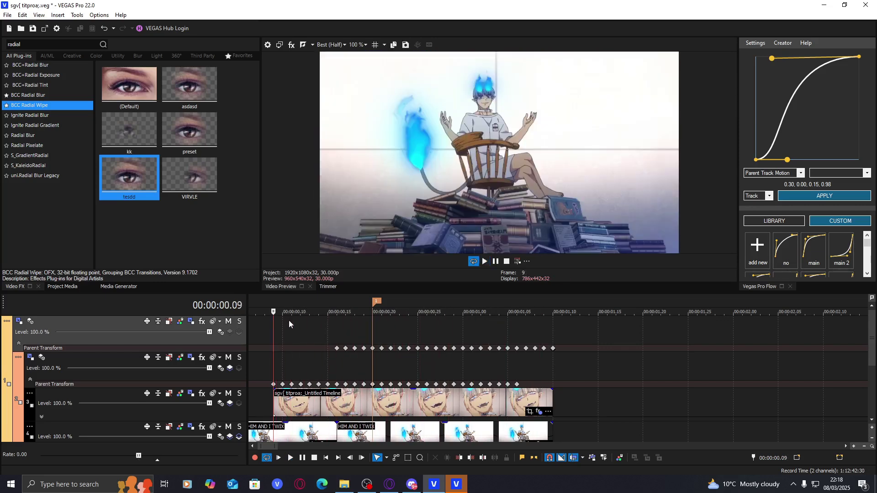
key("space")
key("space")
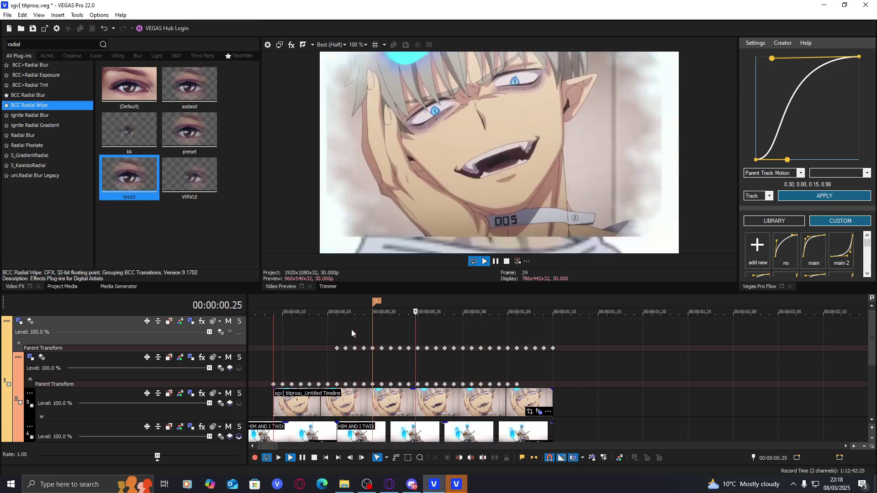
key("space")
left_click(400, 332)
left_click(435, 338)
left_click(462, 338)
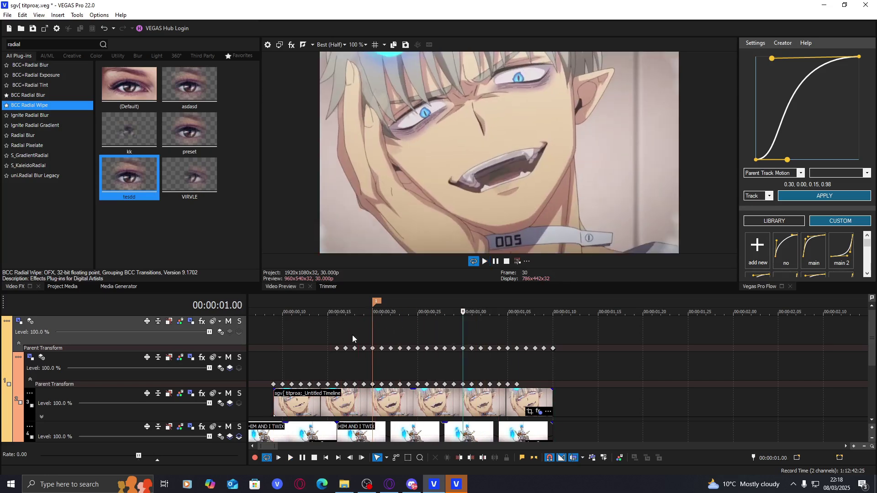
left_click(354, 339)
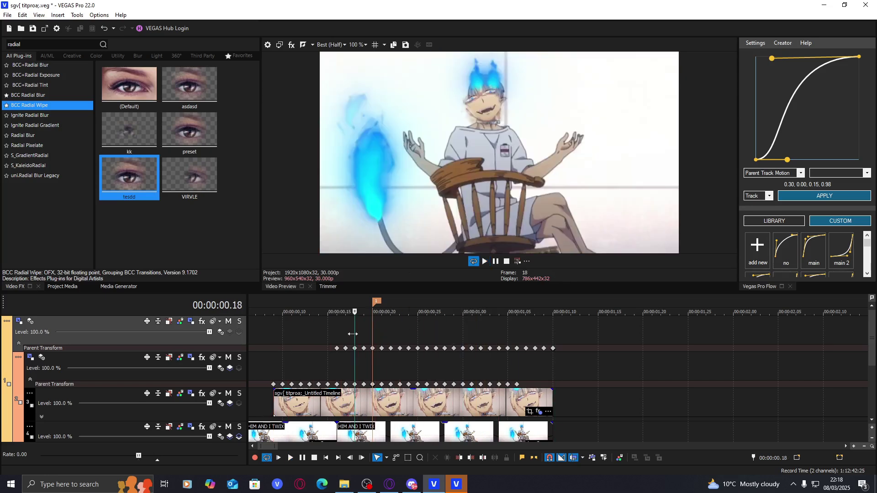
left_click_drag(352, 334, 405, 342)
Step: Insert an adjustment track above all the others and add an empty event to it starting at frame 3
right_click(382, 328)
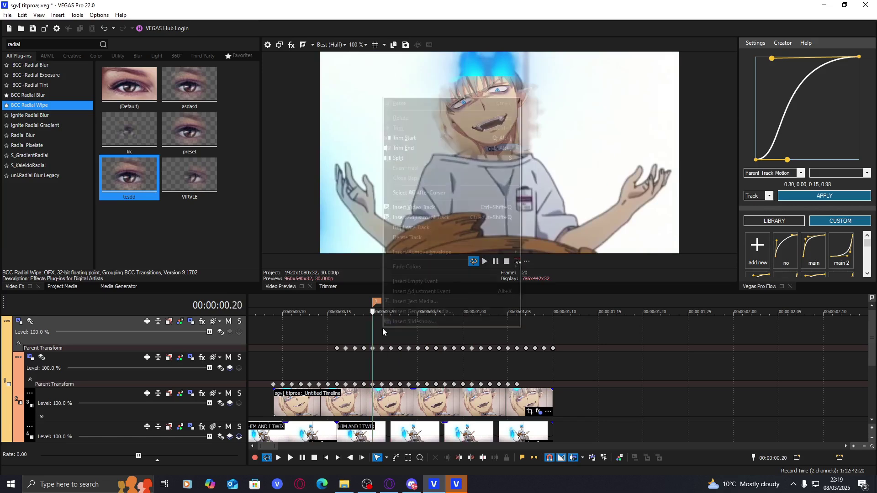
left_click(411, 212)
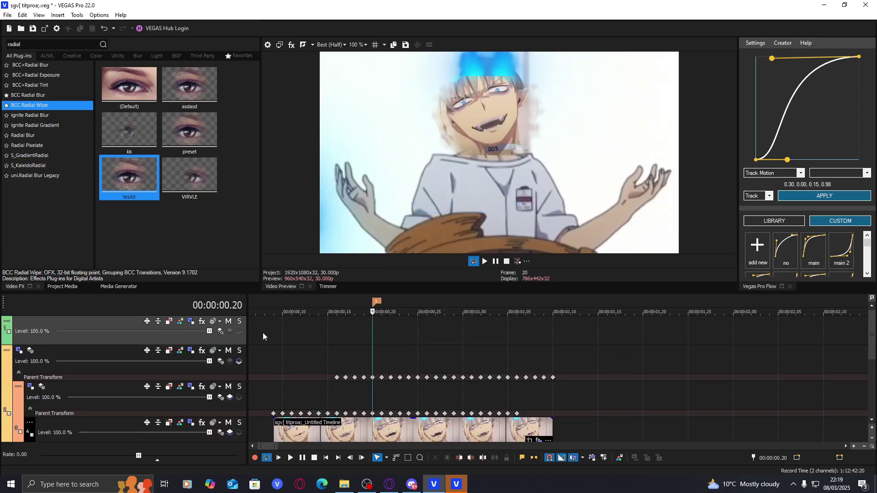
left_click(254, 336)
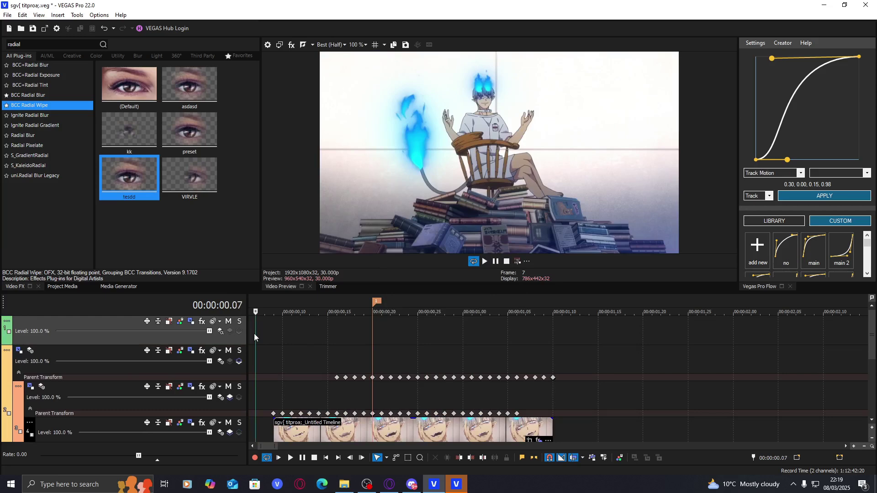
right_click(284, 337)
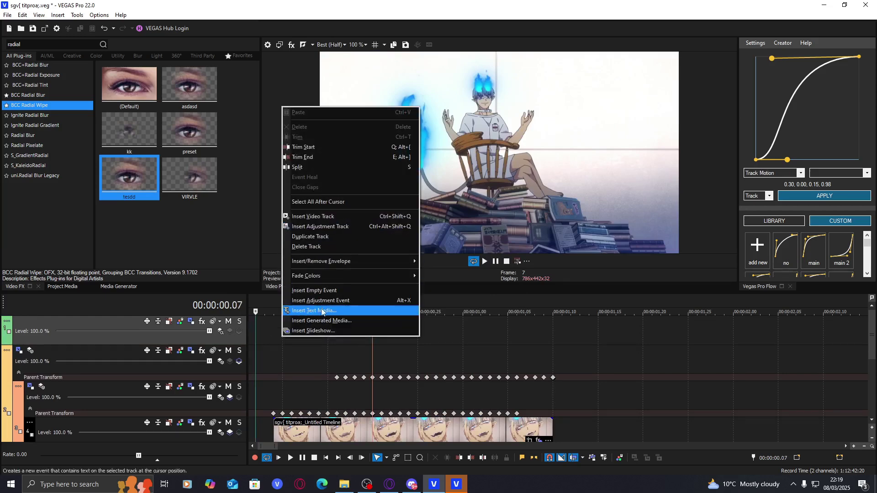
left_click(336, 290)
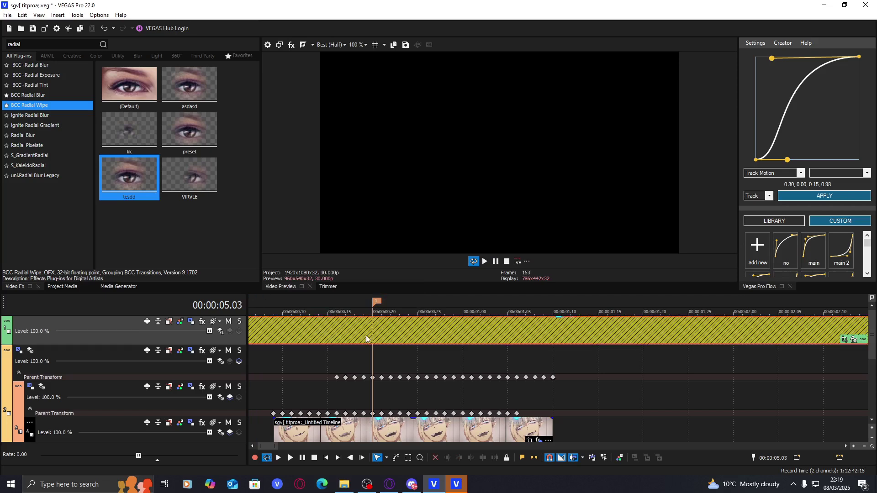
Step: Split the adjustment event at 00:00:01.11 and delete the part after the cut
left_click(372, 336)
left_click(445, 328)
left_click(562, 338)
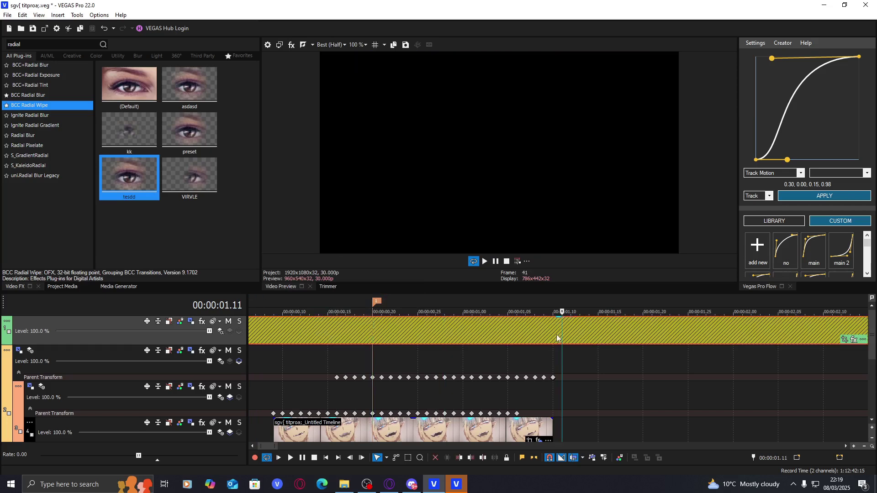
key("s")
key("Delete")
Step: Play the transition from frame 12 and check the frames around 13 and 19
left_click(301, 333)
key("space")
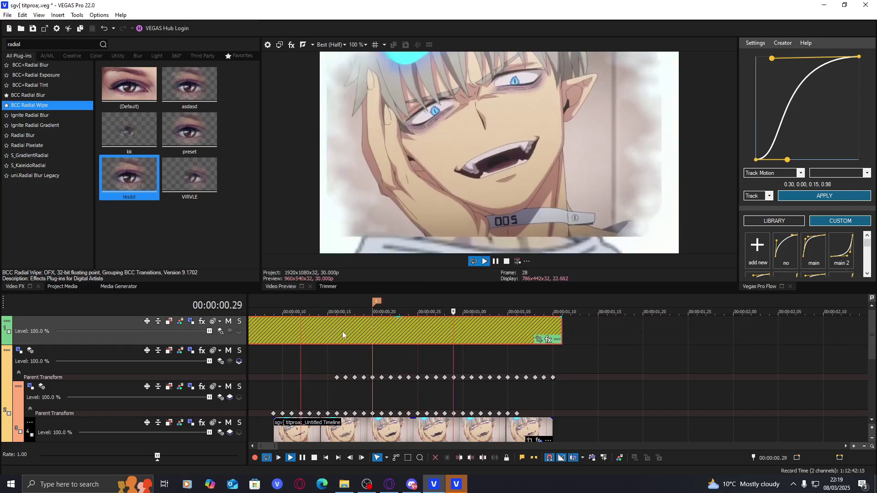
key("space")
key("space")
key("space")
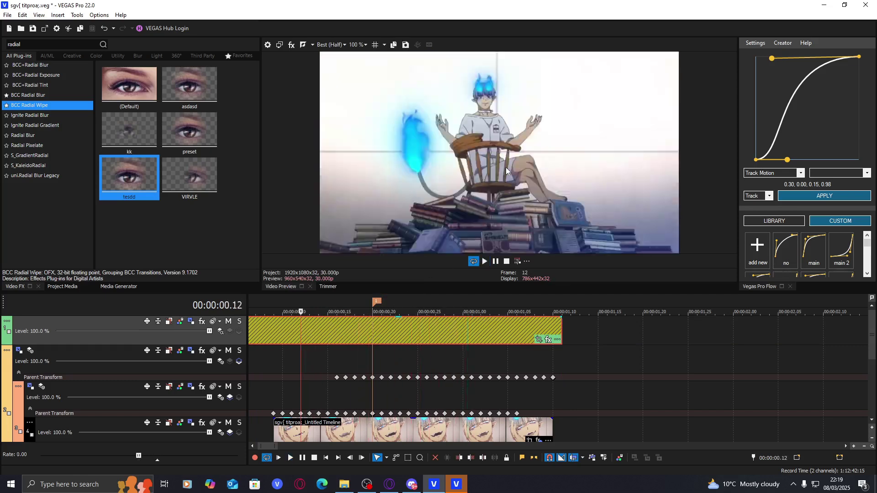
left_click(368, 333)
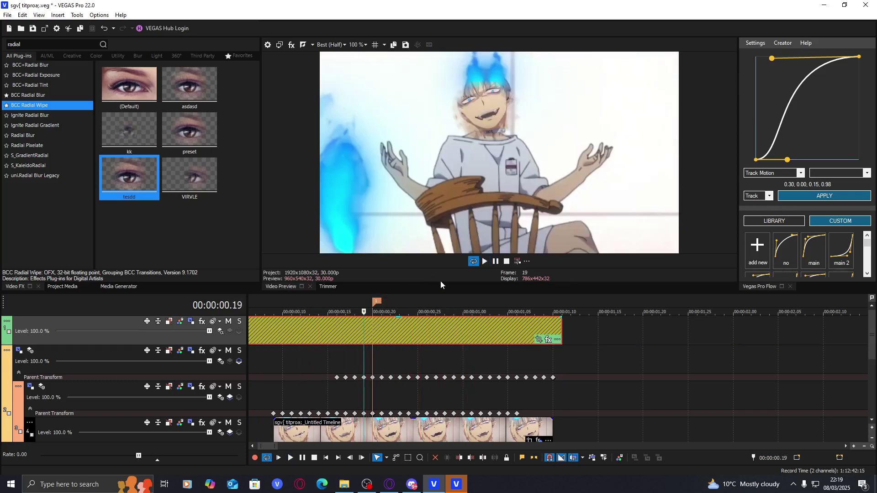
left_click(312, 325)
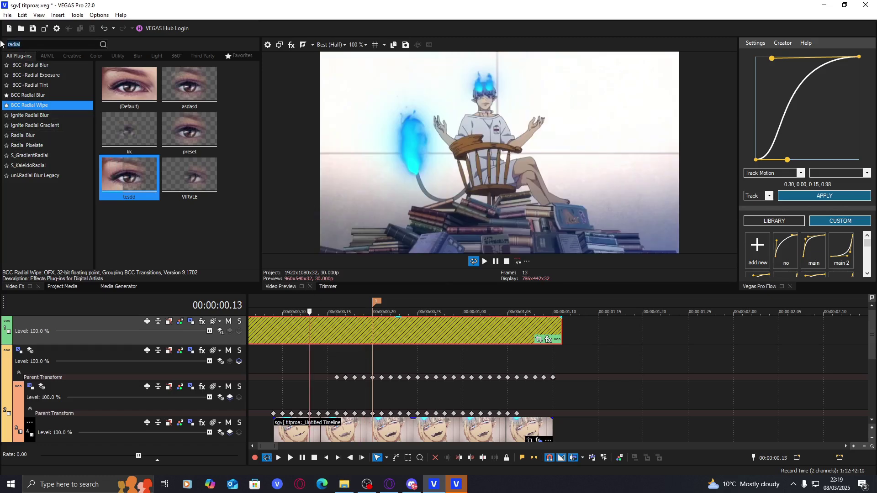
Step: Search the video effects for lens blur and add BCC Lens Blur OBS with the yes preset to the adjustment event
type("lens blur")
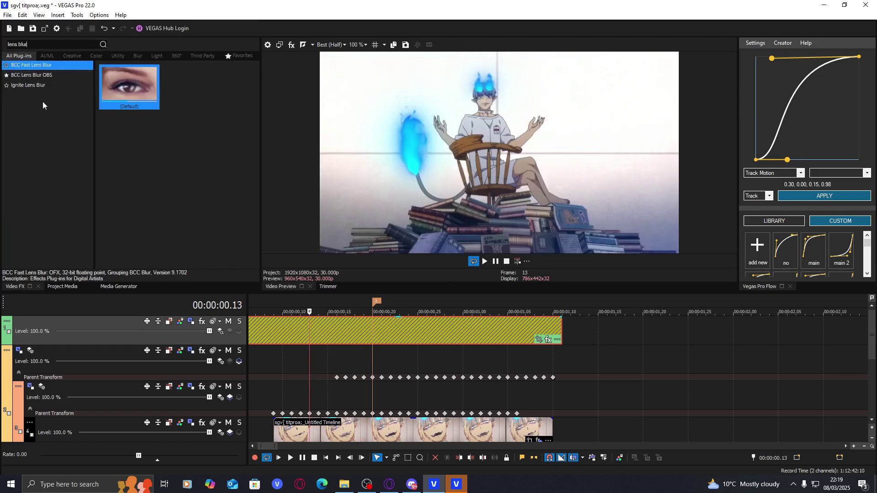
left_click(54, 76)
double_click(165, 221)
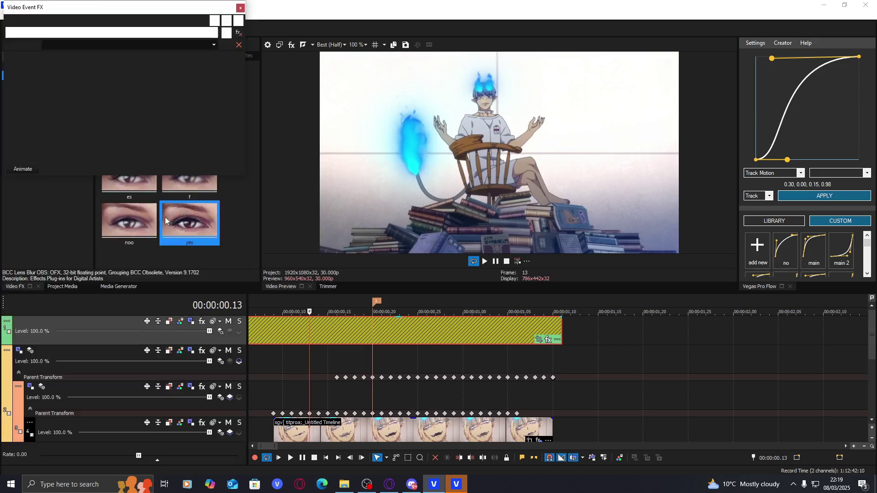
Step: Animate the lens blur's Iris Scale, with about 5.44 at frame 20 and 0.00 at the start of the event
left_click(368, 338)
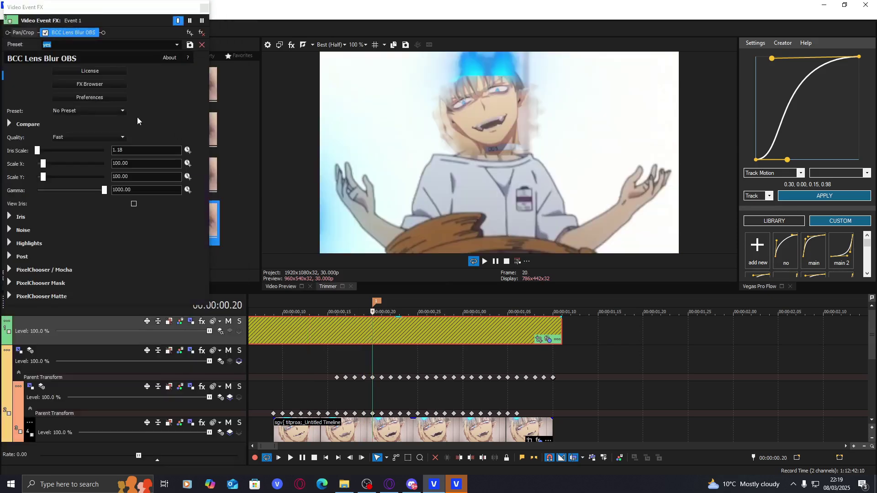
left_click(187, 151)
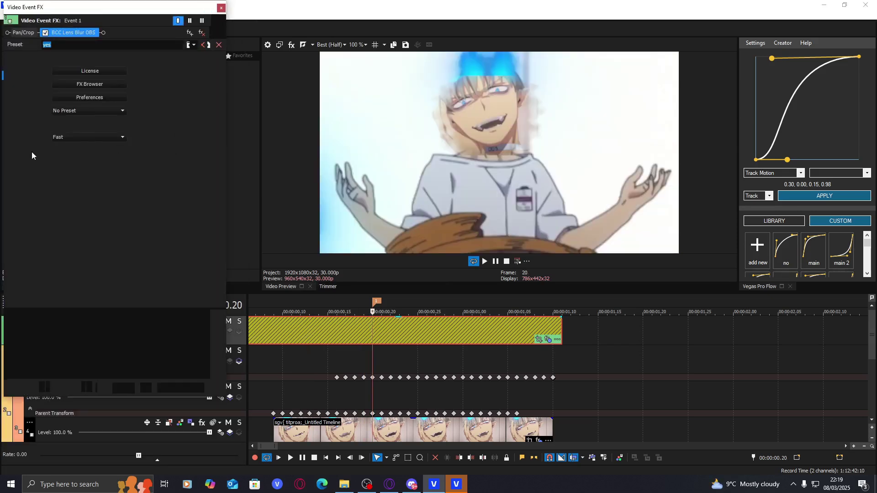
left_click_drag(38, 152, 40, 154)
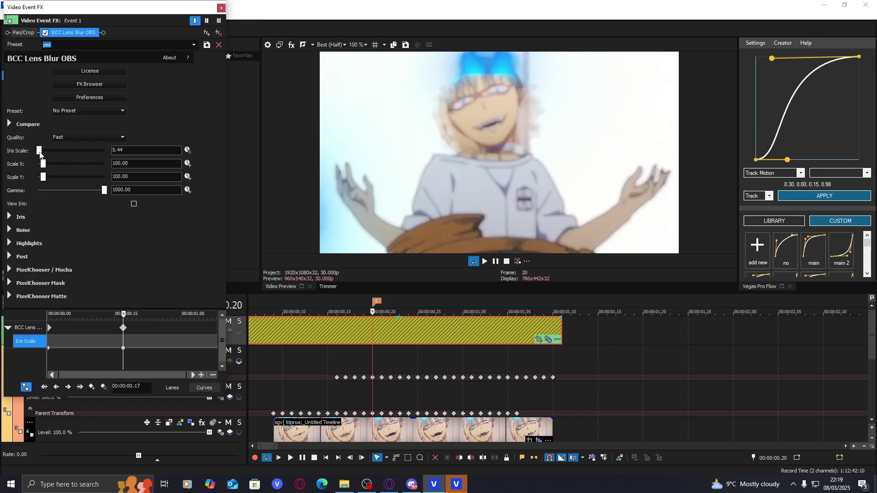
left_click_drag(81, 351, 8, 264)
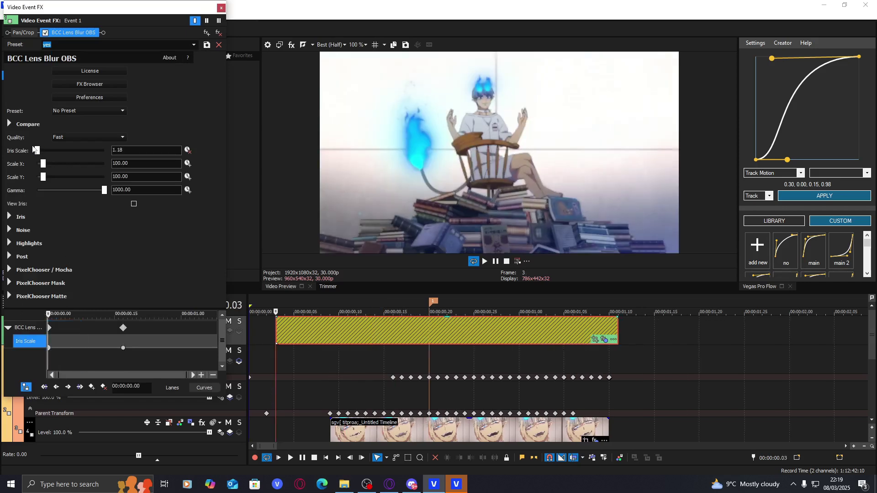
left_click_drag(35, 150, 4, 152)
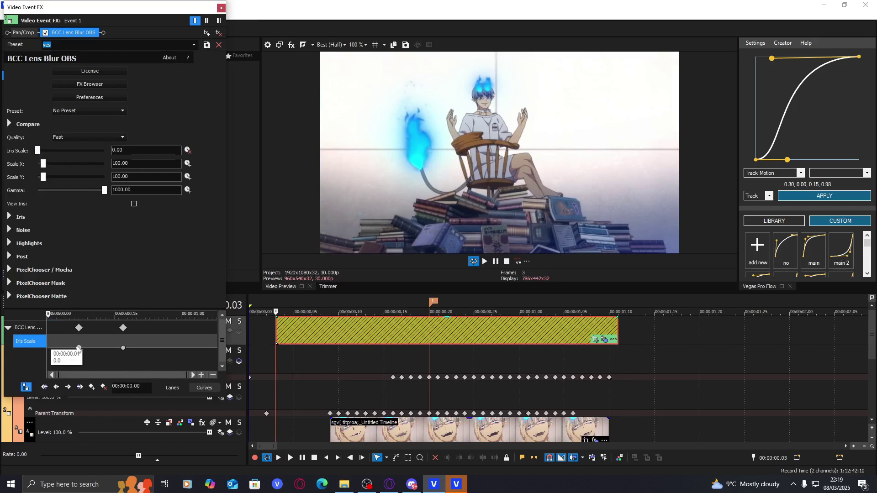
Step: Copy the zero Iris Scale keyframe to near the event's end and place the first one at 00:00:00.06 in the effect timeline
left_click_drag(78, 349, 213, 351)
key("super")
key("super")
left_click(76, 349)
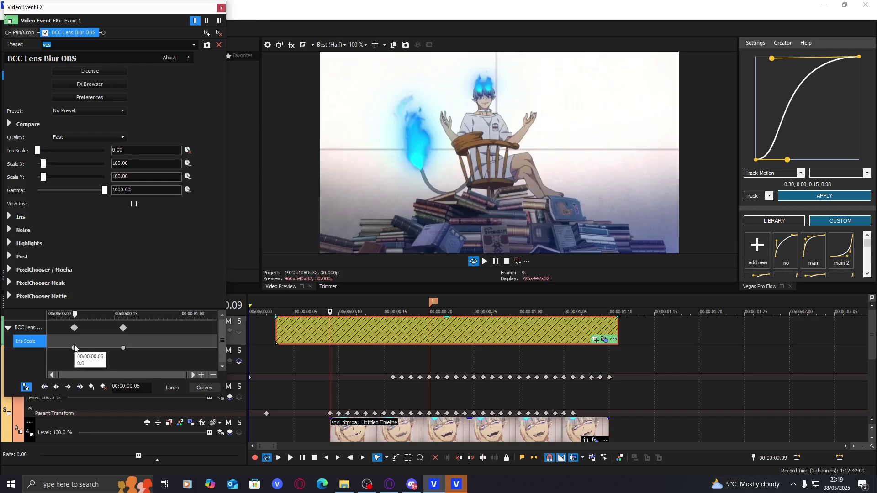
Step: Ease the rising Iris Scale up to frame 20 with the main 2 curve adjusted to 0.37, 0.00, 1.00, 0.52, applied to the event
left_click(395, 342)
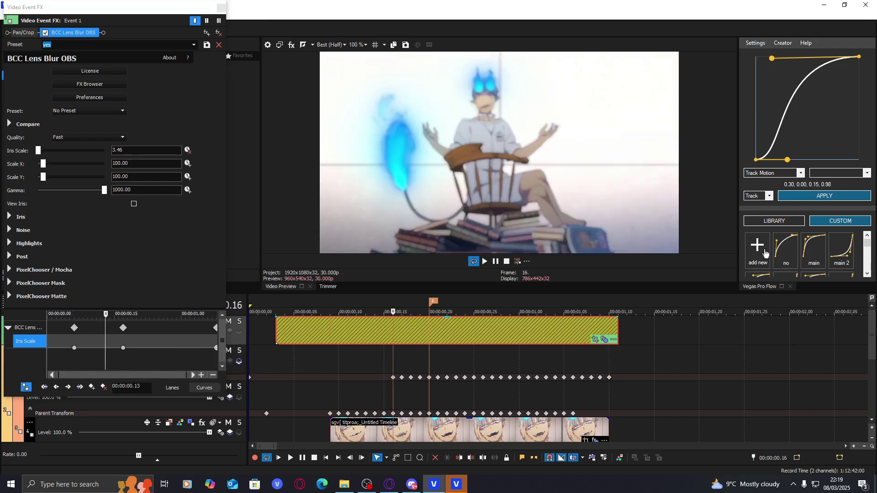
left_click(833, 252)
left_click_drag(838, 160, 795, 162)
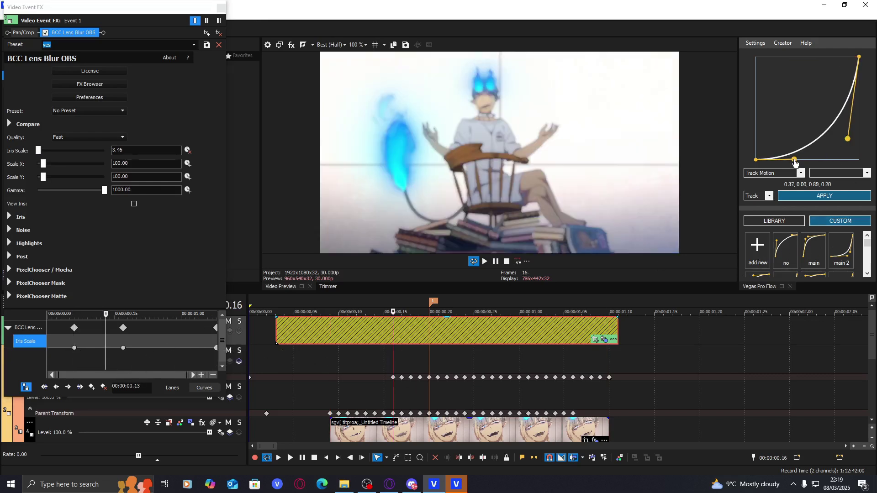
left_click_drag(847, 140, 865, 108)
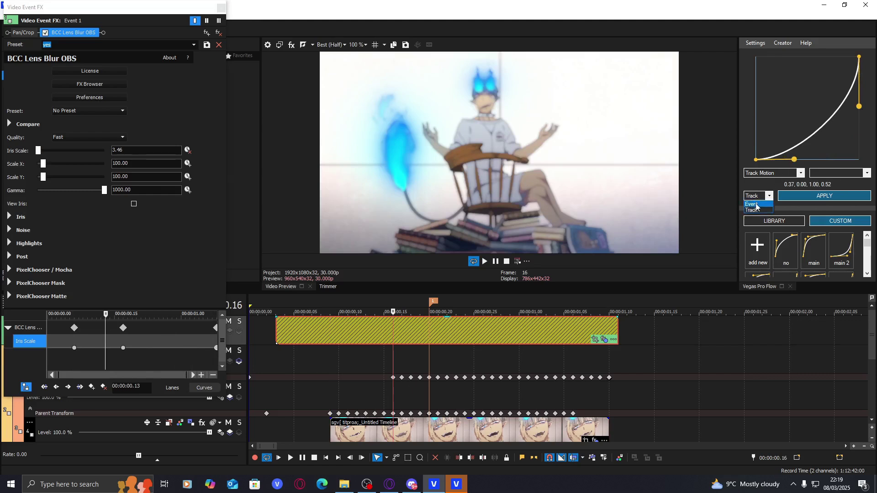
left_click(753, 204)
left_click(804, 196)
Step: Ease the falling Iris Scale after frame 20 with a curve of 0.00, 0.37, 0.44, 0.98
left_click_drag(795, 160, 756, 122)
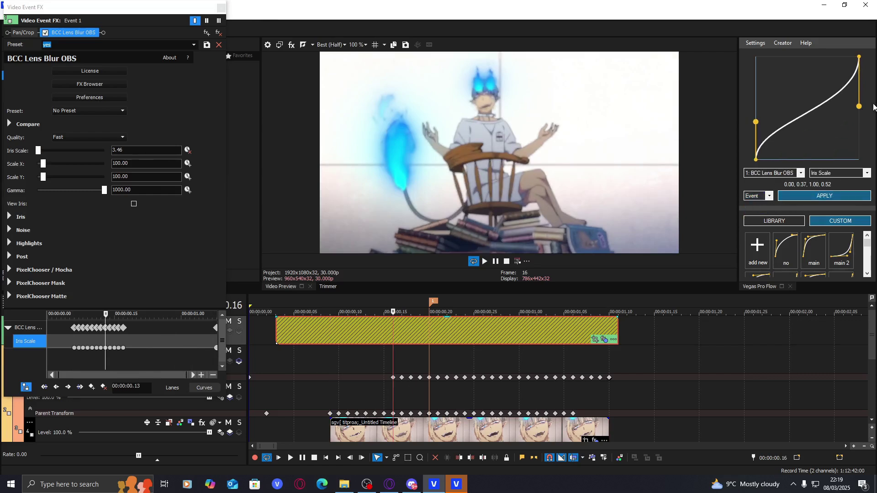
left_click_drag(859, 107, 801, 59)
left_click(456, 339)
left_click(790, 196)
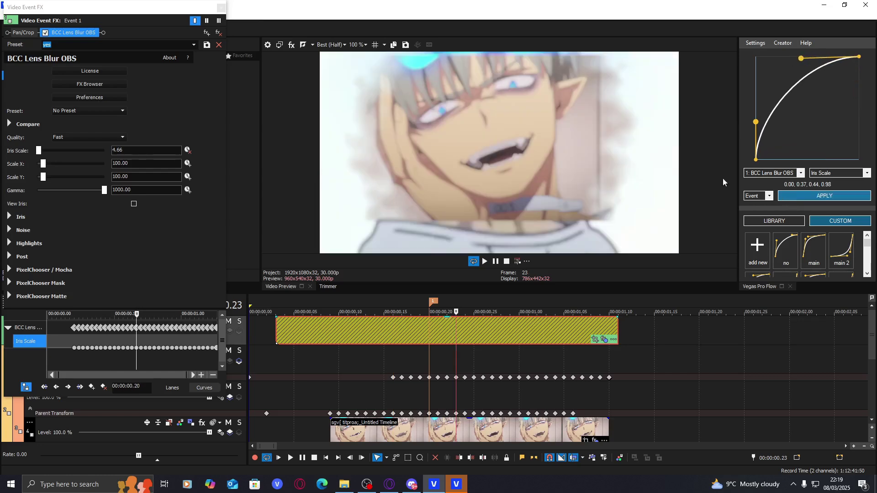
Step: Search the video effects for temporal and add the default BCC Temporal Blur to the adjustment event above the clips
left_click(220, 8)
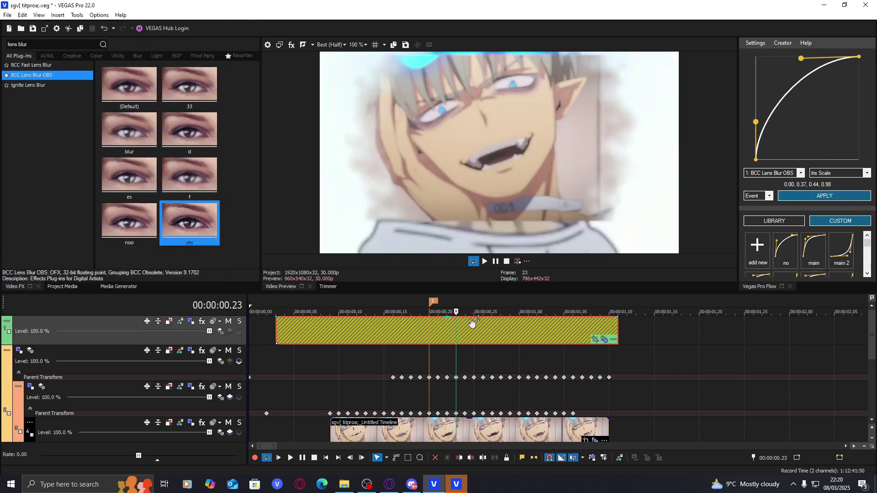
left_click(406, 319)
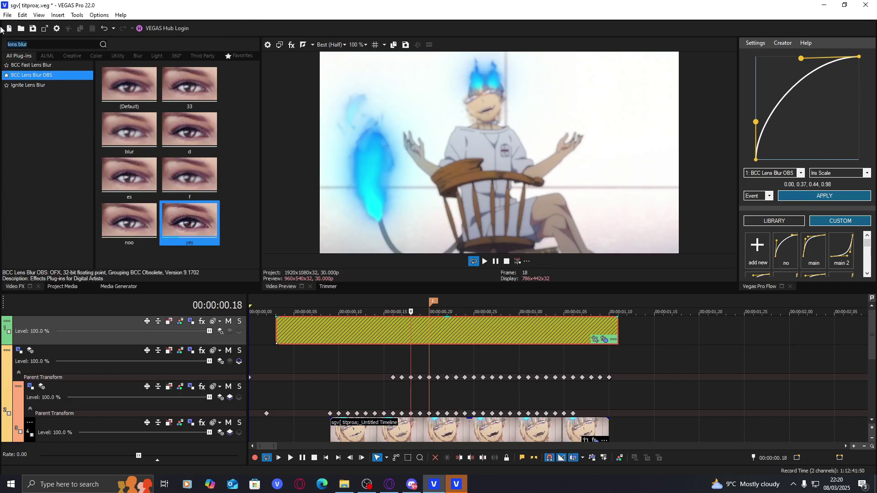
type("temporal")
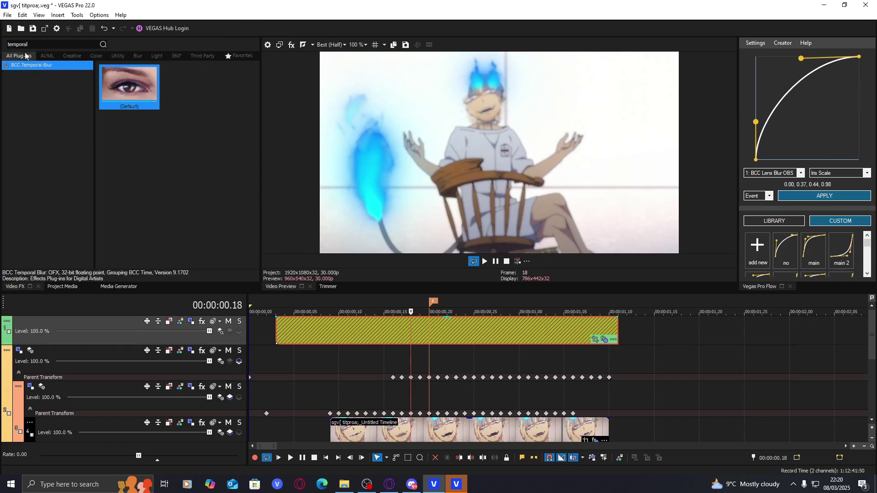
left_click_drag(118, 88, 432, 355)
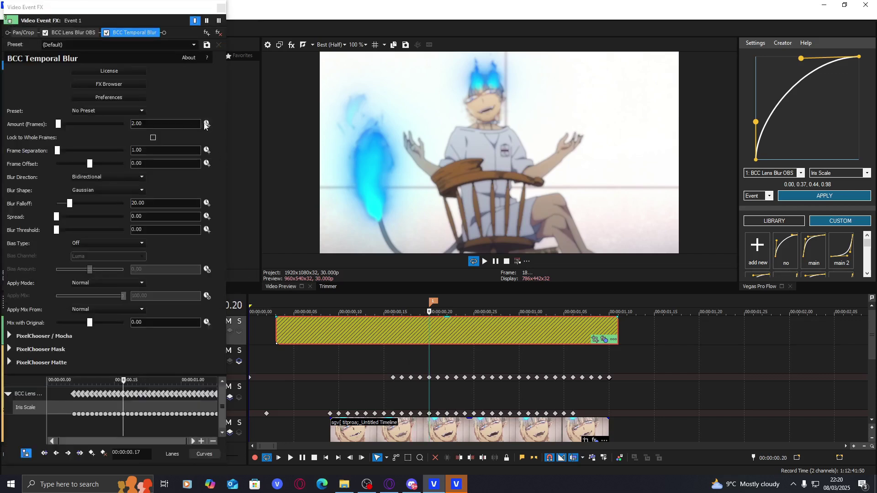
Step: Keyframe the temporal blur's Amount with 1.00 at 00:00:00.17, lowered to its minimum at 00:00:00.06 and at the event's end
left_click(206, 124)
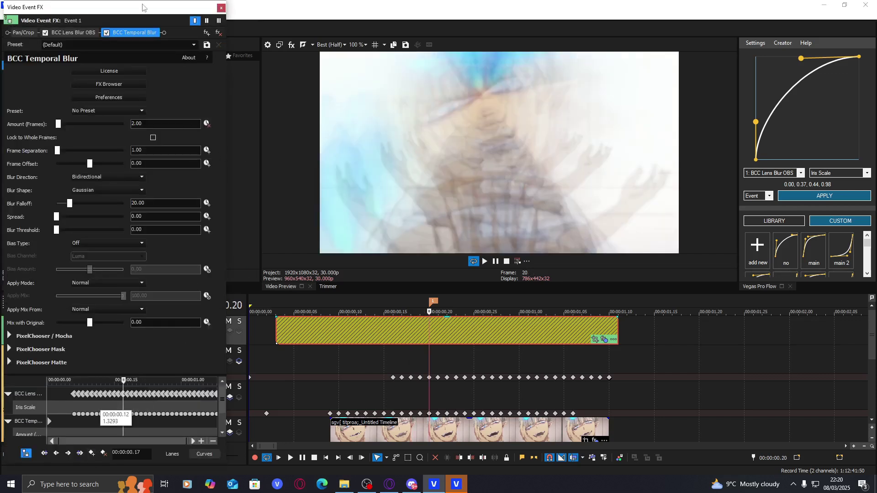
left_click_drag(143, 8, 227, 8)
left_click_drag(134, 422, 162, 424)
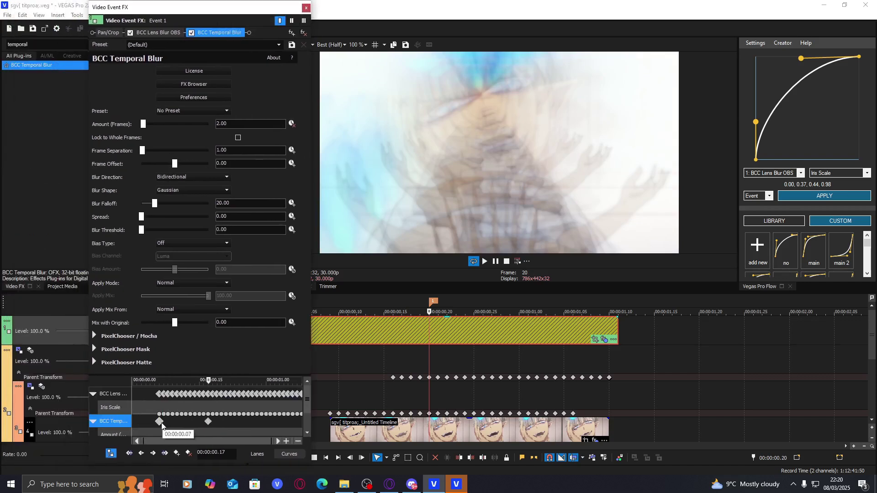
left_click(159, 425)
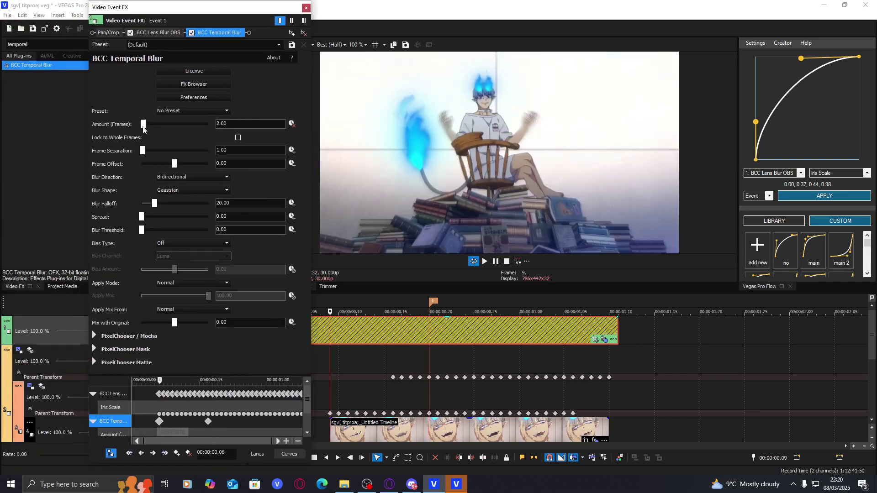
left_click(208, 425)
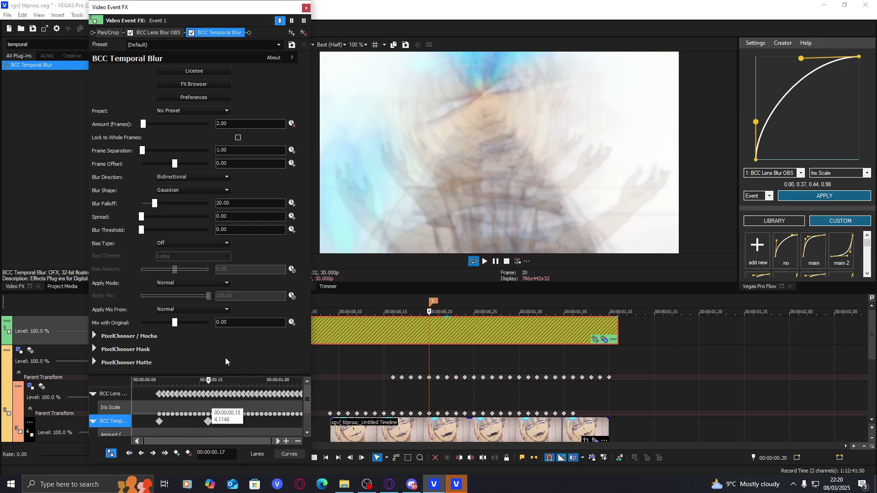
left_click(172, 117)
type("1")
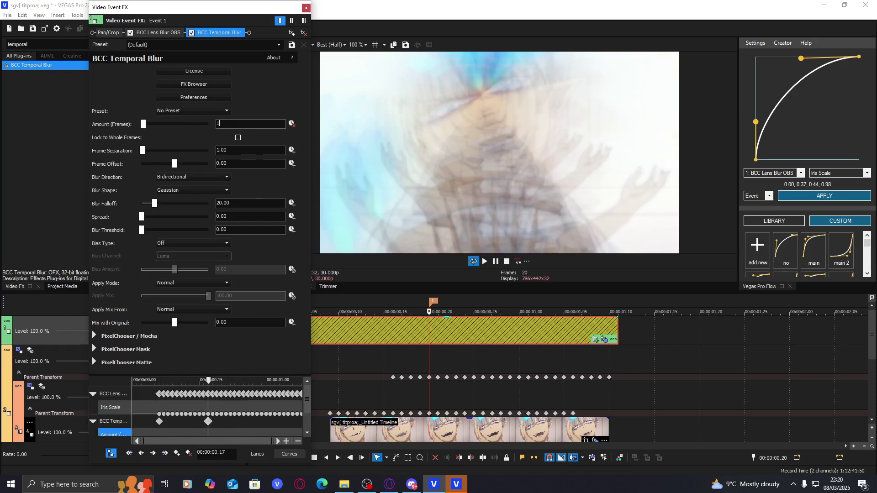
key("Return")
left_click(300, 421)
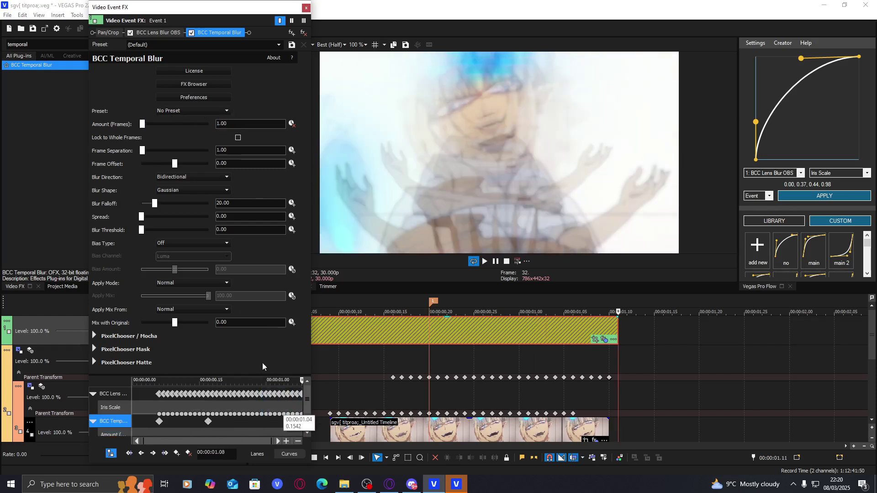
left_click_drag(142, 125, 135, 128)
Step: Ease the falling temporal blur Amount after frame 20 with the 0.00, 0.37, 0.44, 0.98 curve
left_click(503, 342)
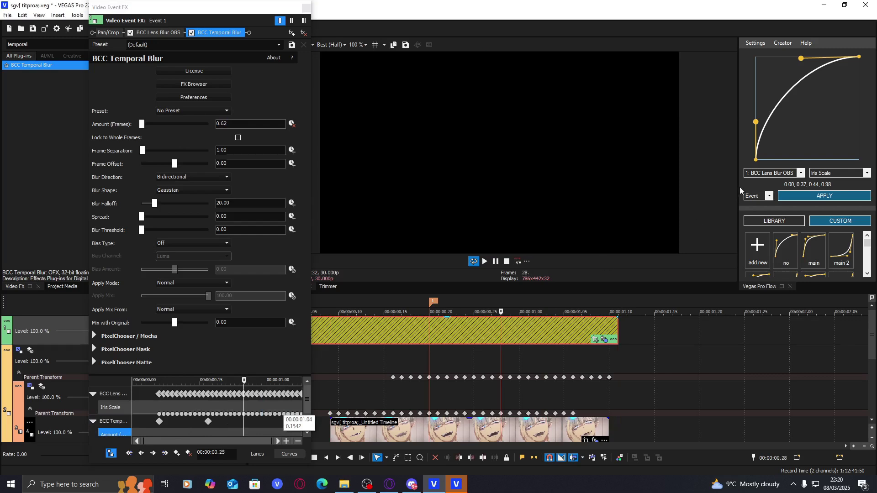
left_click(800, 173)
left_click(782, 198)
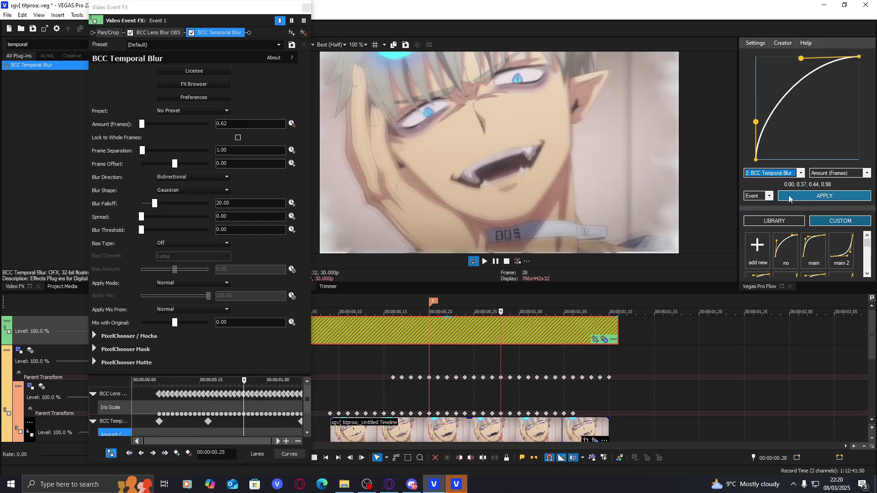
left_click(788, 197)
Step: Ease the rising temporal blur Amount before frame 20 with a custom curve adjusted to 0.68, 0.00, 0.98, 1.00
left_click(813, 254)
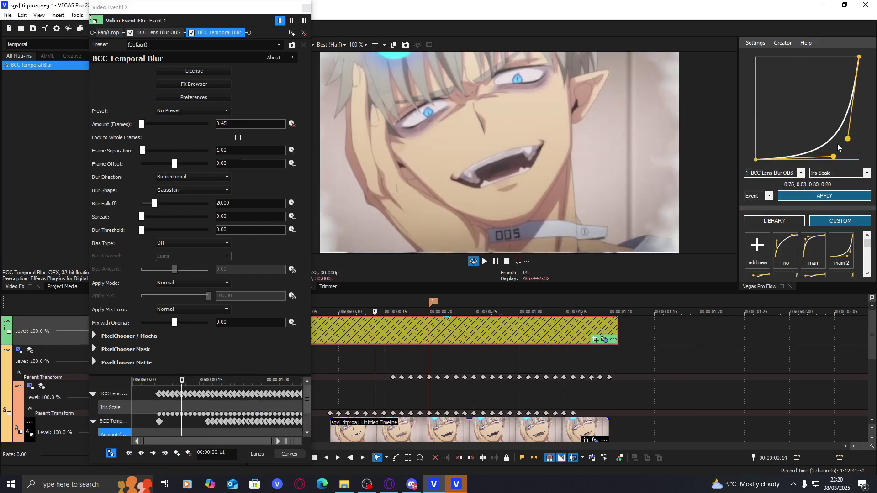
left_click_drag(848, 139, 868, 61)
left_click_drag(833, 156, 828, 159)
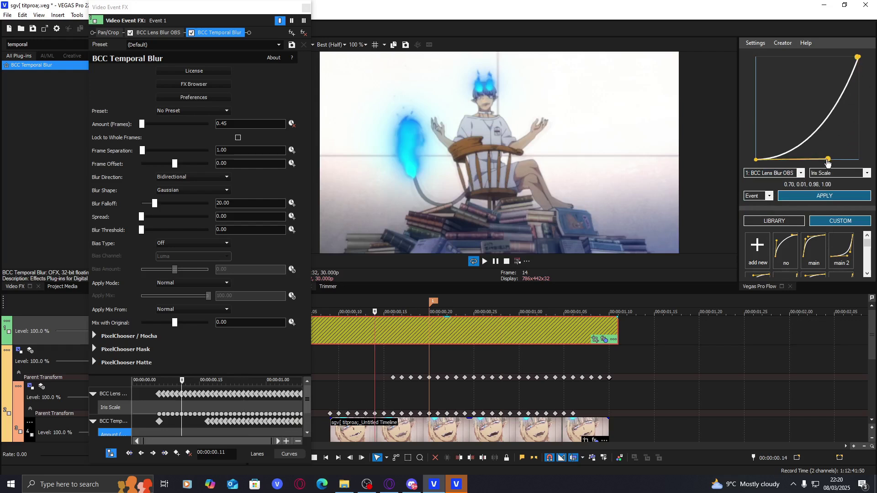
left_click(801, 173)
left_click(772, 188)
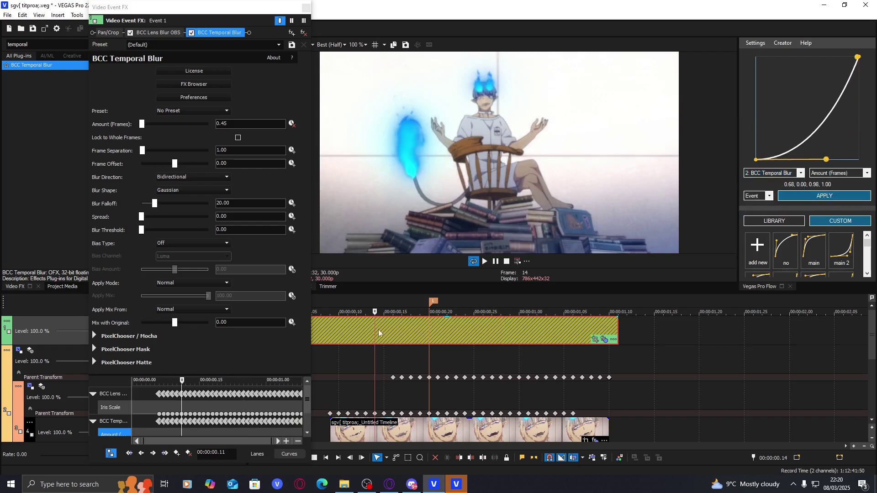
Step: Play back the transition to check the temporal blur with the effect settings closed
left_click(347, 334)
key("space")
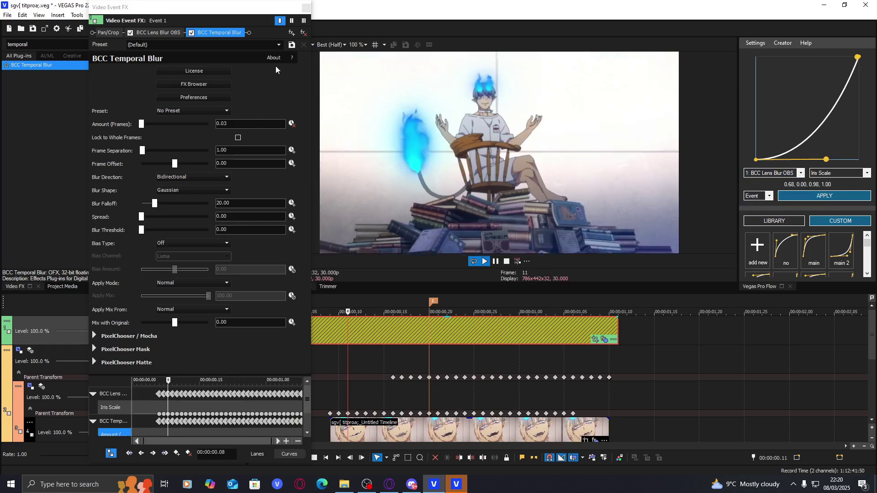
left_click(306, 8)
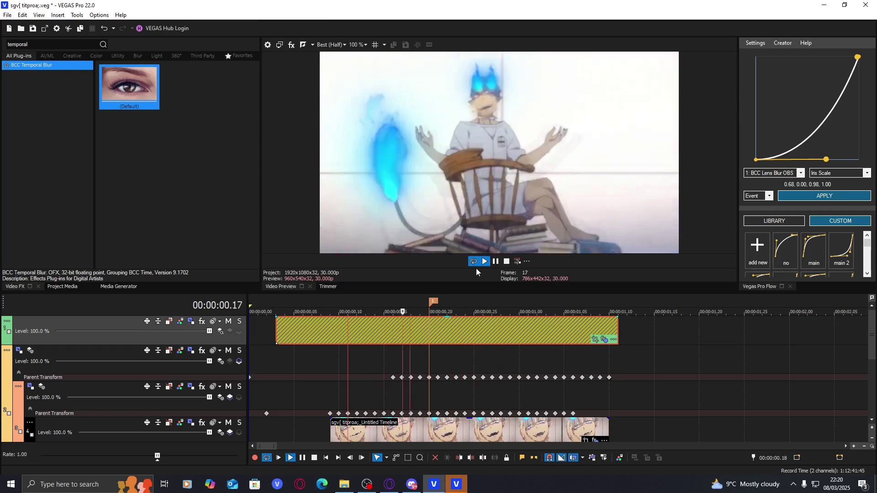
key("space")
key("space")
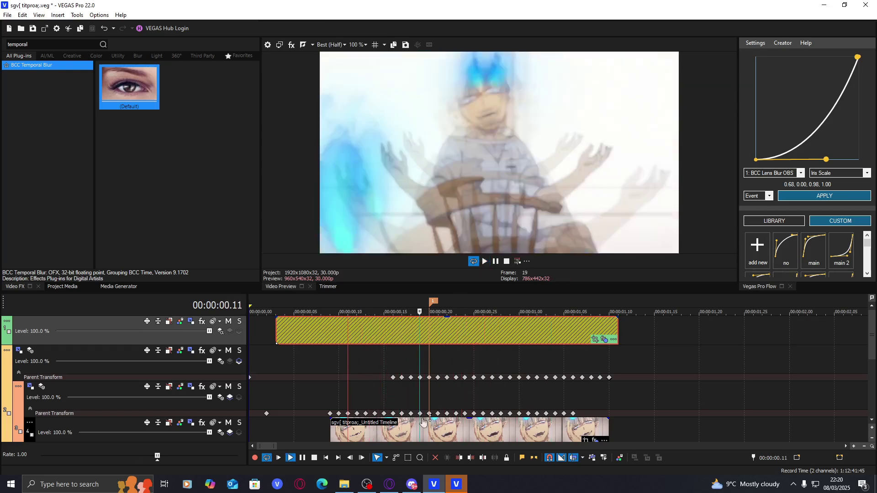
Step: Add a fade-in to the start of the face close-up clip and play back the transition
left_click(342, 430)
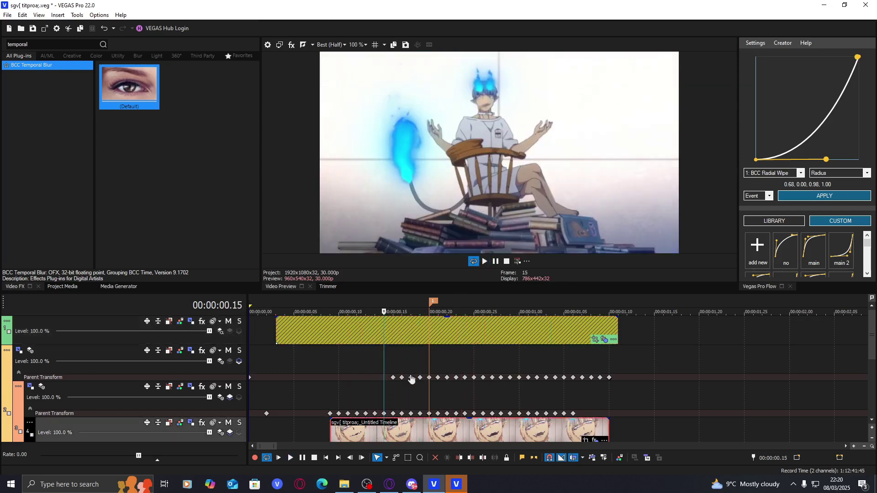
left_click_drag(335, 423, 422, 428)
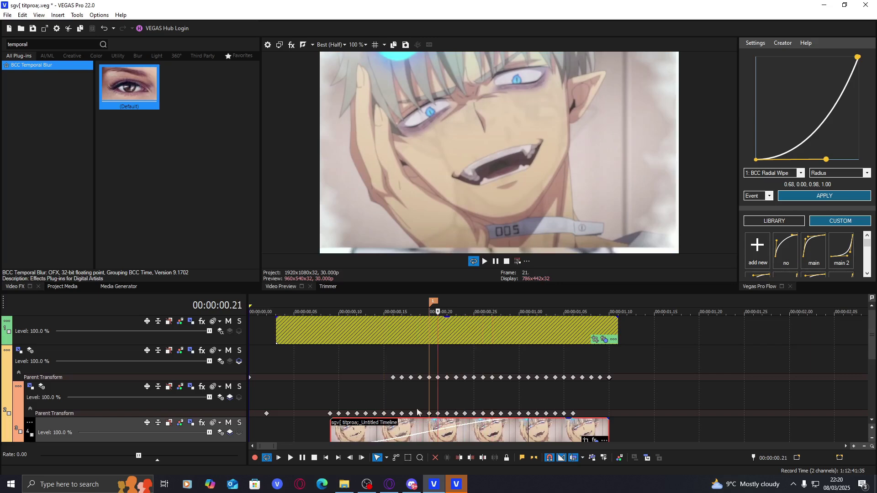
left_click(405, 392)
key("space")
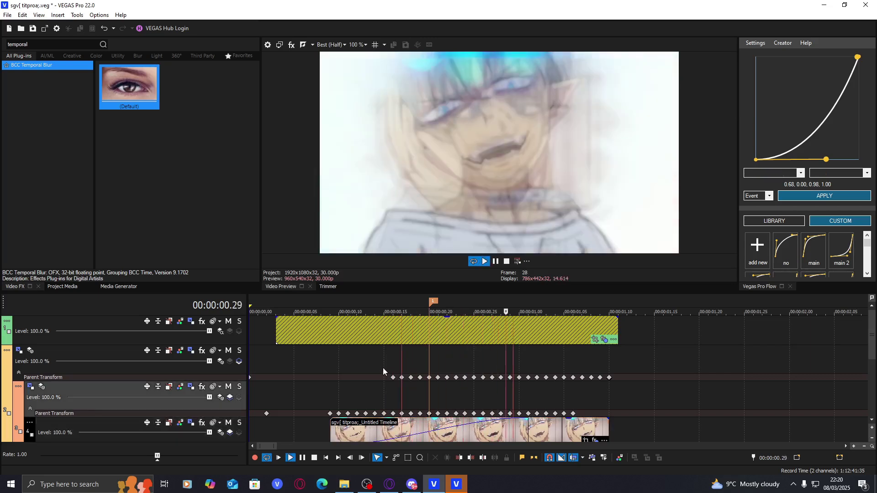
left_click(363, 368)
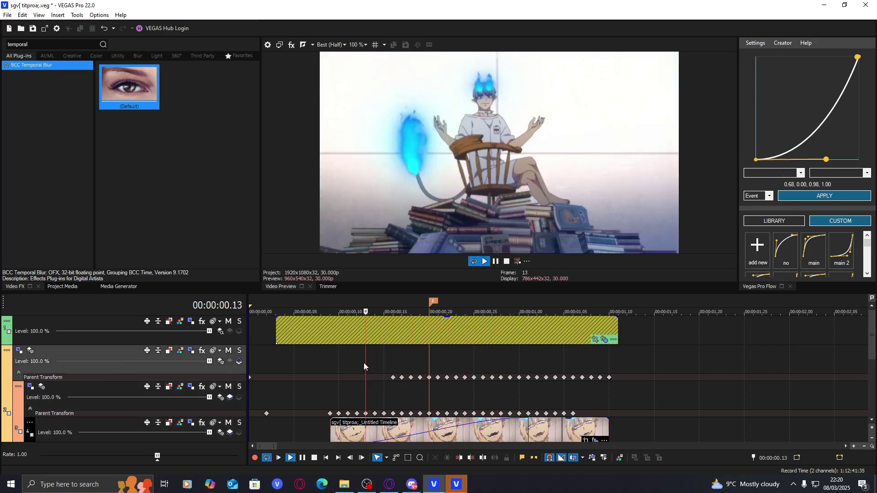
left_click(369, 361)
left_click(375, 359)
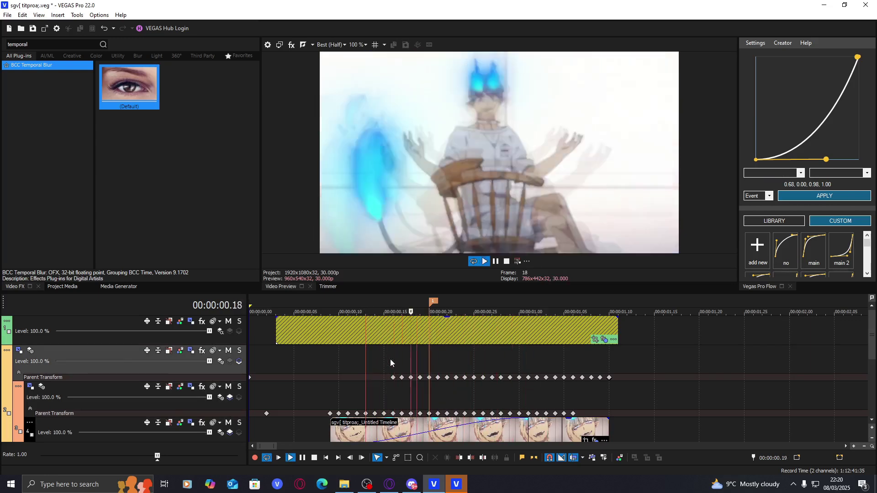
key("space")
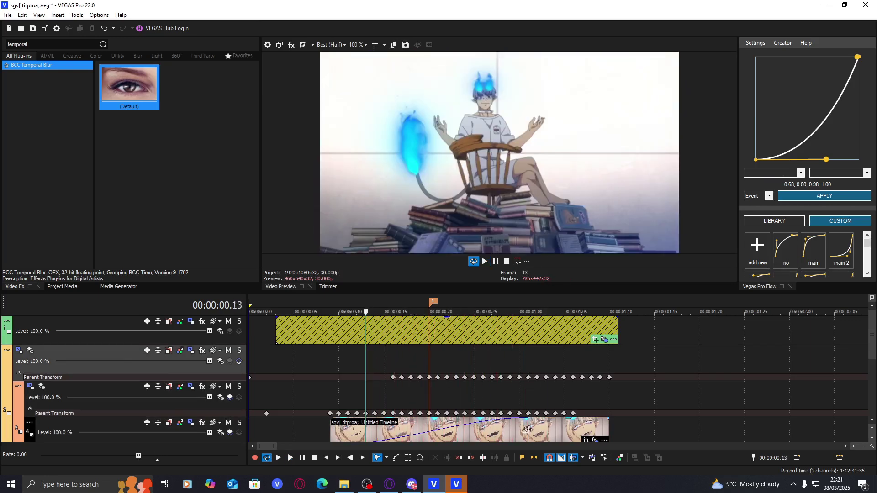
Step: Shorten the close-up clip's fade-in to end at about frame 19 and preview the transition
left_click(526, 430)
key("space")
key("space")
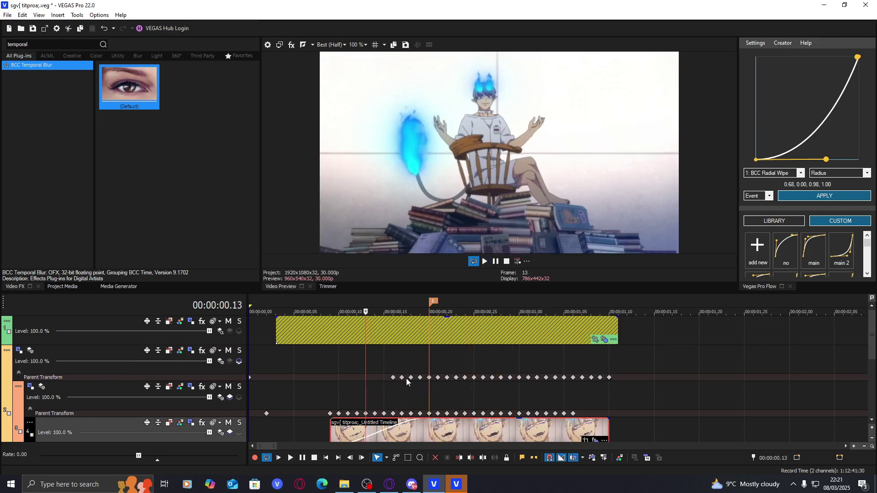
key("space")
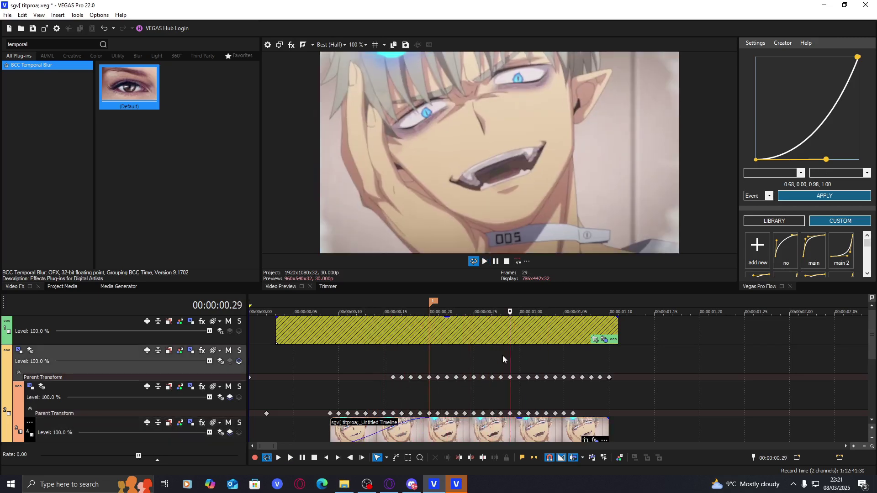
Step: Delete the intermediate Radius keyframes of the close-up clip's BCC Radial Wipe, keeping only the first and last
scroll(503, 355, "down", 3)
left_click(595, 376)
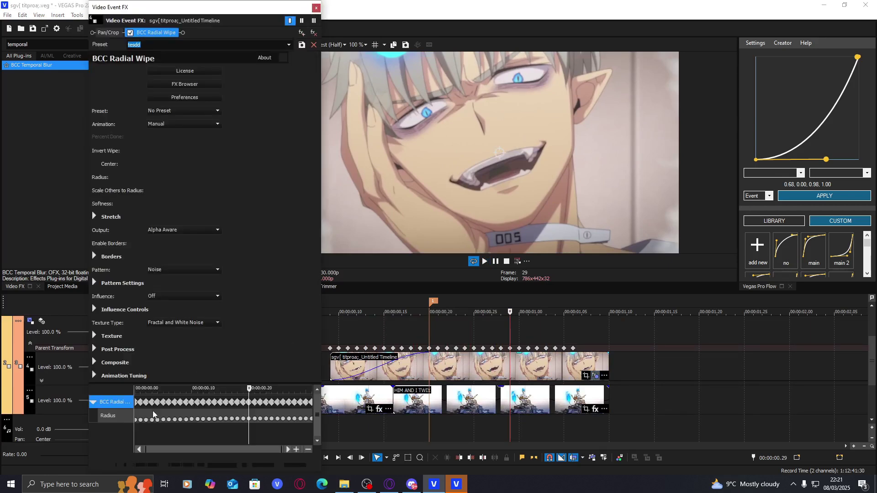
left_click(306, 419, "shift")
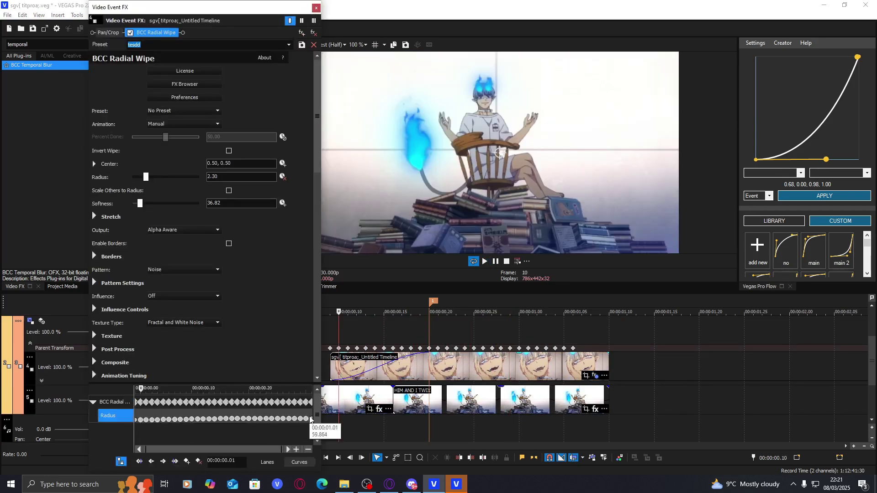
key("Delete")
Step: Add a Radius keyframe of 25.85 at 00:00:00.11 in the effect timeline and ease into it with the 0.68, 0.00, 0.98, 1.00 curve
left_click_drag(175, 418, 231, 416)
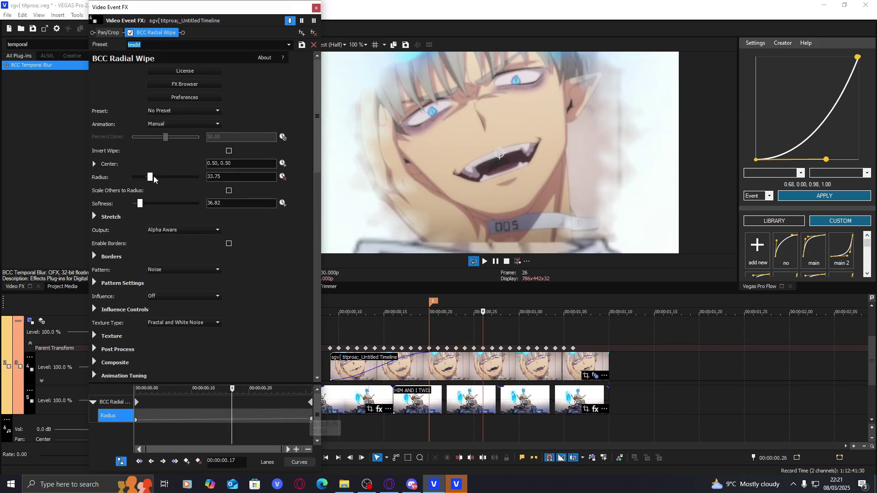
left_click_drag(151, 179, 150, 180)
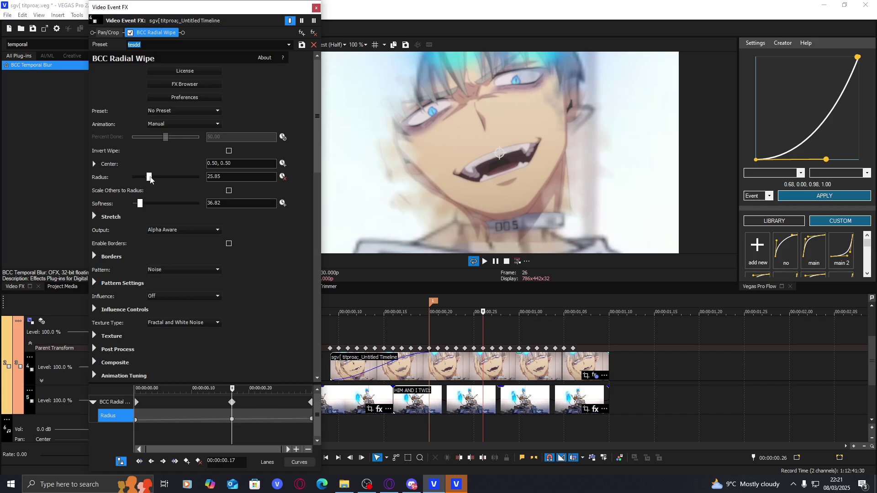
left_click_drag(231, 419, 197, 417)
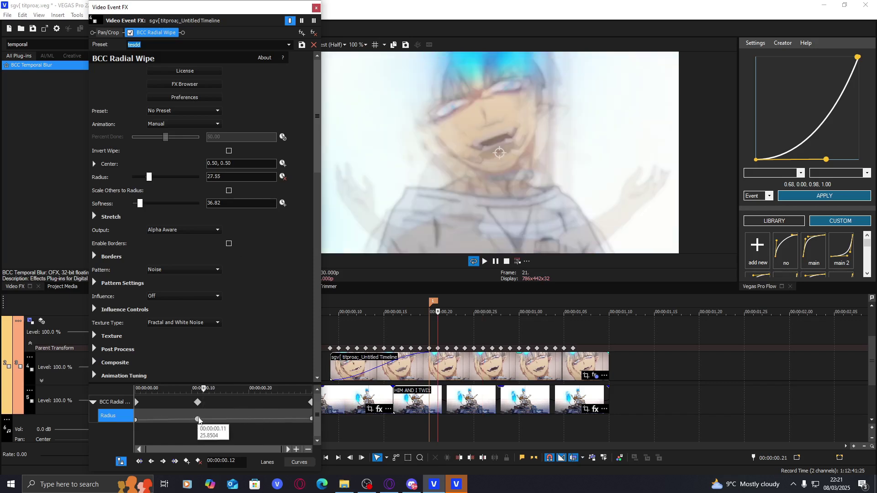
left_click(197, 419)
left_click(402, 369)
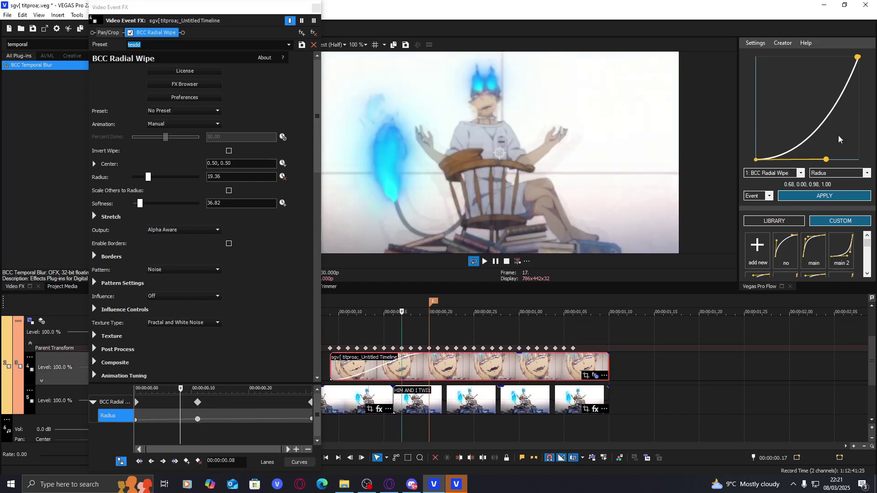
left_click(807, 198)
Step: Shape the easing curve to 0.00, 0.19, 0.77, 0.99 and check the Radius keyframes around 00:00:00.11
left_click(465, 365)
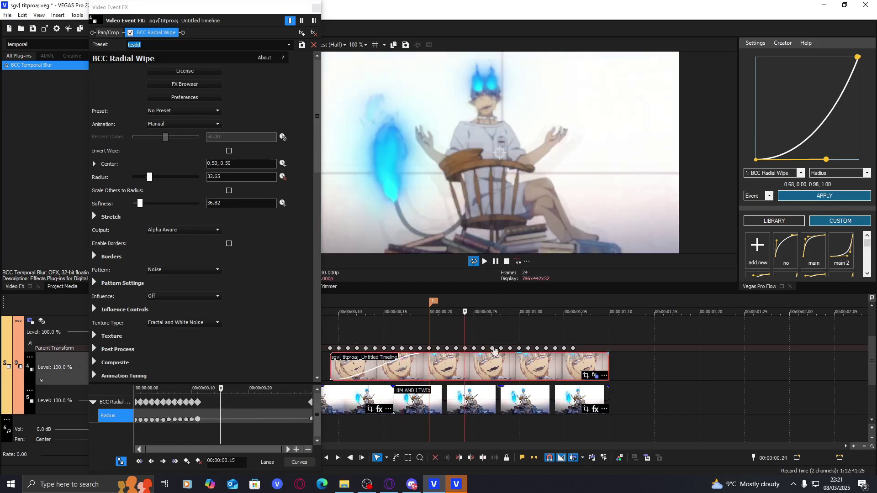
left_click(789, 251)
left_click_drag(762, 83, 756, 140)
left_click(198, 419)
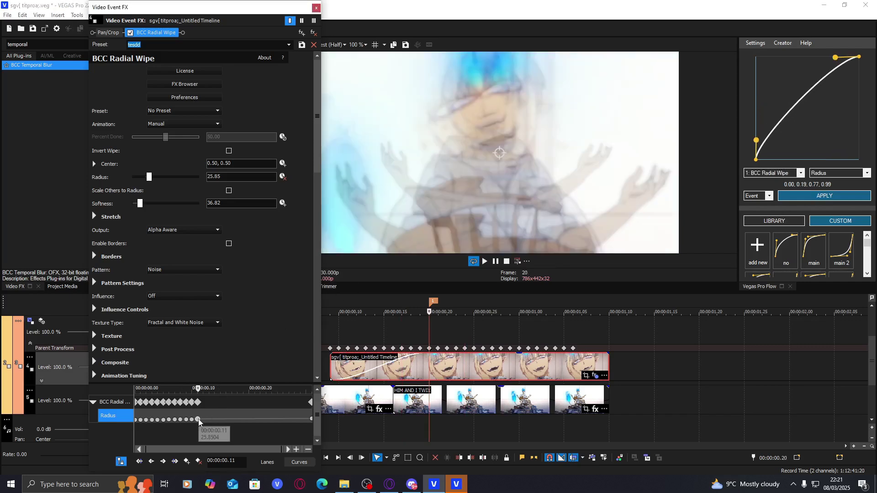
mouse_move(210, 420)
left_mouse_down()
mouse_move(227, 424)
mouse_move(204, 422)
left_mouse_up()
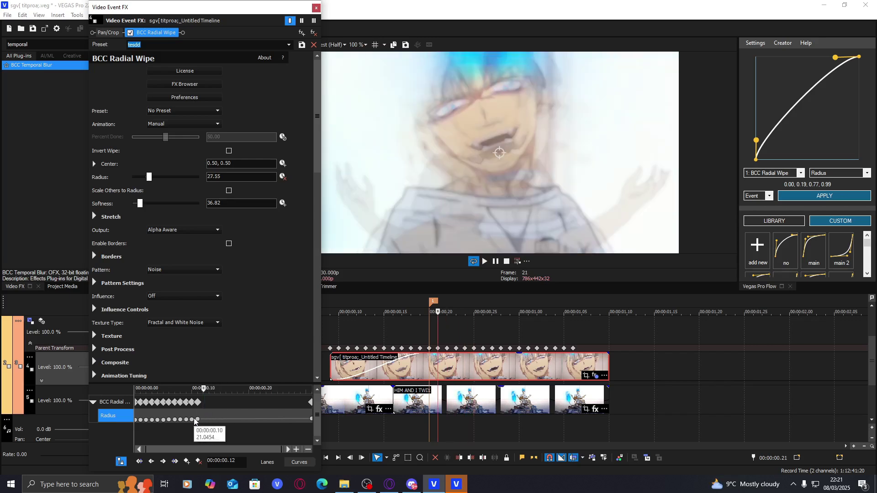
left_click(199, 420)
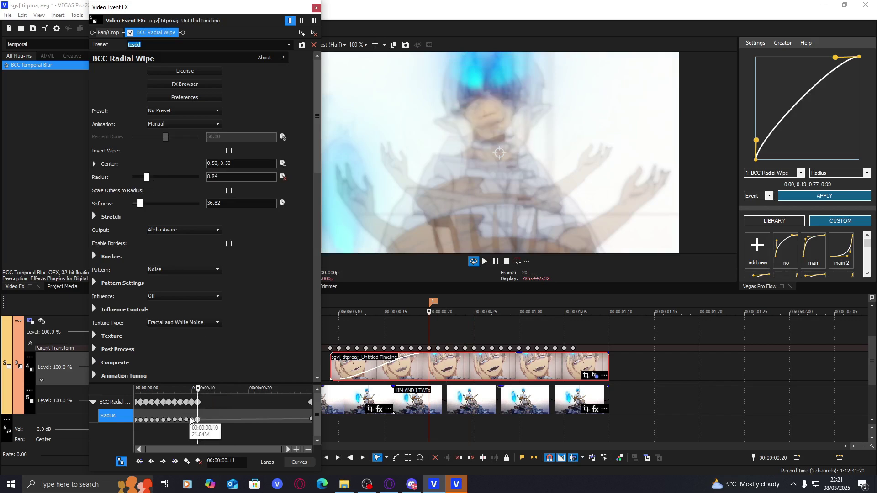
Step: Clear the intermediate Radius keyframes before 00:00:00.11 and ease that section with the 0.75, 0.03, 1.00, 0.63 curve
left_click(192, 420)
key("Delete")
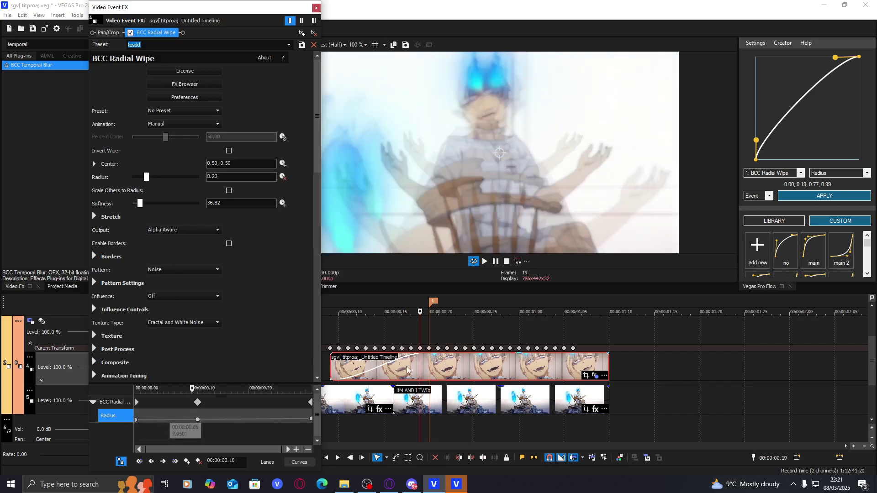
left_click(411, 366)
left_click(842, 251)
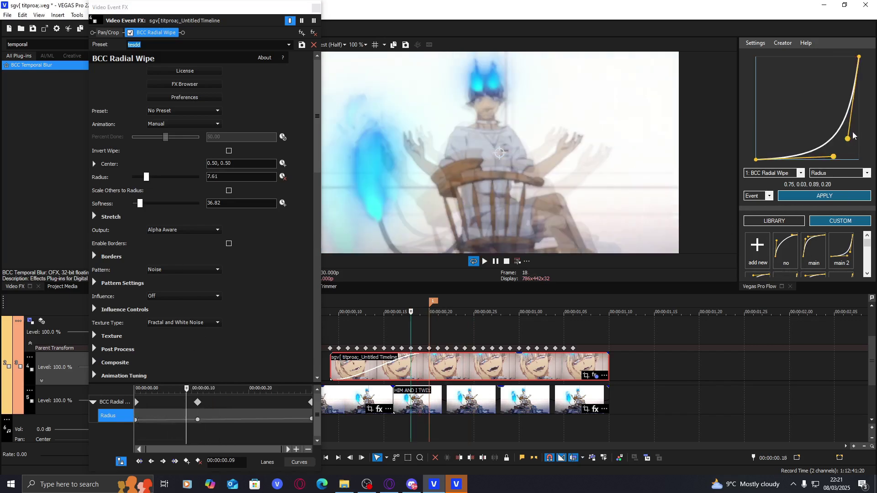
left_click_drag(850, 137, 859, 95)
left_click(824, 196)
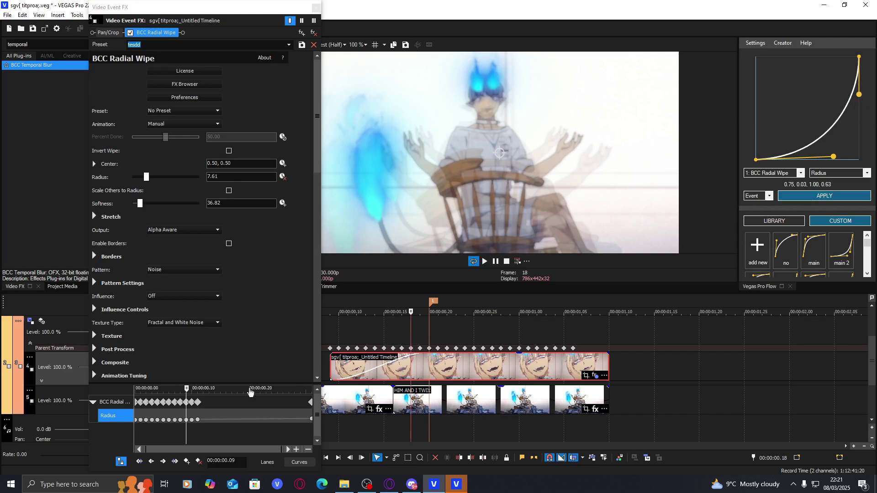
Step: Try the 0.01, 0.54, 0.47, 0.94 curve on the Radius section after 00:00:00.11, check the reveal and undo it
left_click_drag(833, 157, 757, 104)
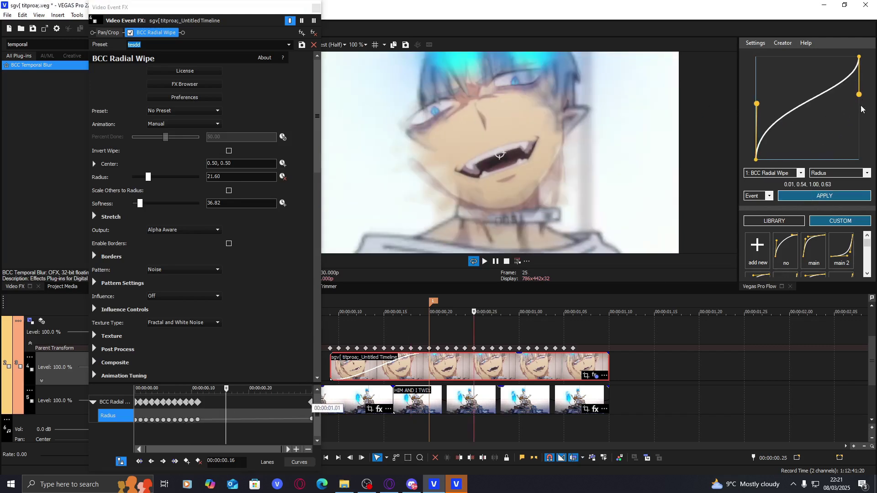
left_click_drag(859, 95, 805, 62)
left_click(825, 196)
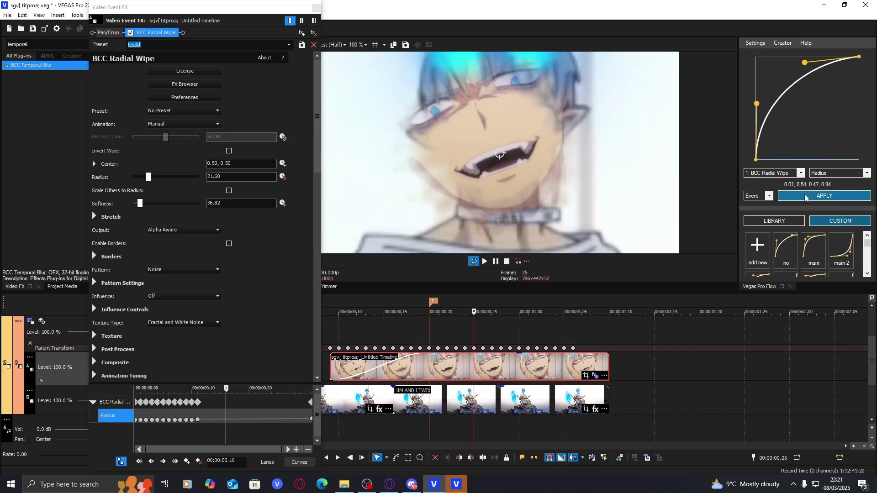
left_click(254, 424)
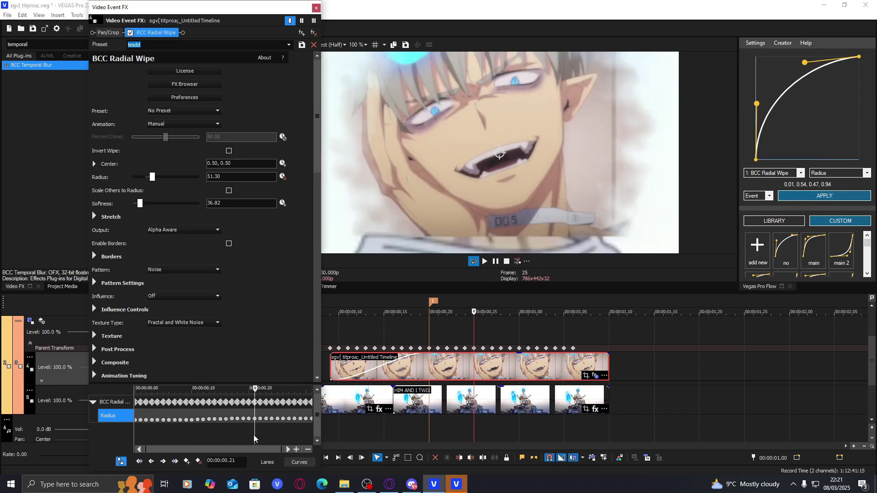
key("alt+F4")
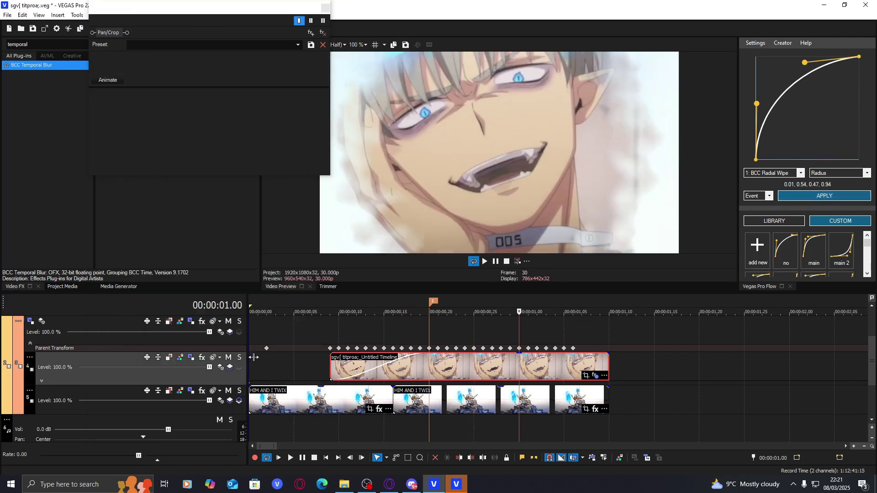
Step: Try a softer 0.00, 0.17, 0.64, 0.99 curve on the Radius section after 00:00:00.11, check it and undo it
left_click(221, 416)
left_click(209, 416)
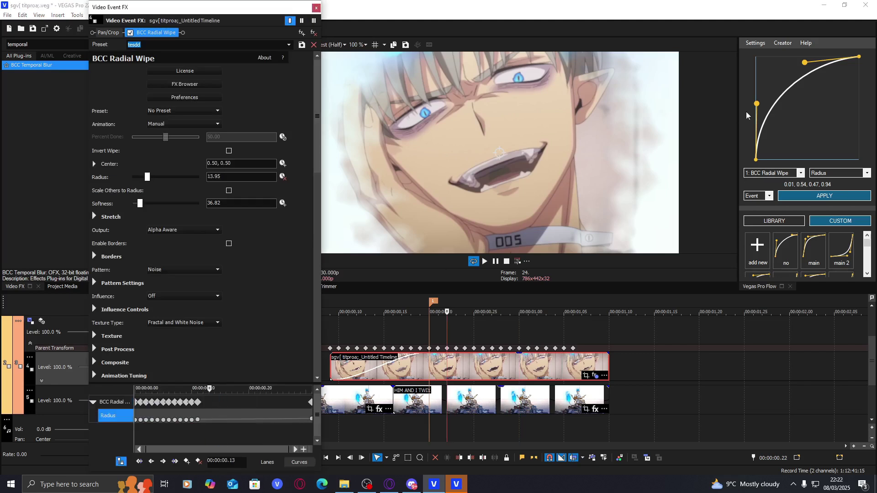
left_click_drag(757, 106, 756, 143)
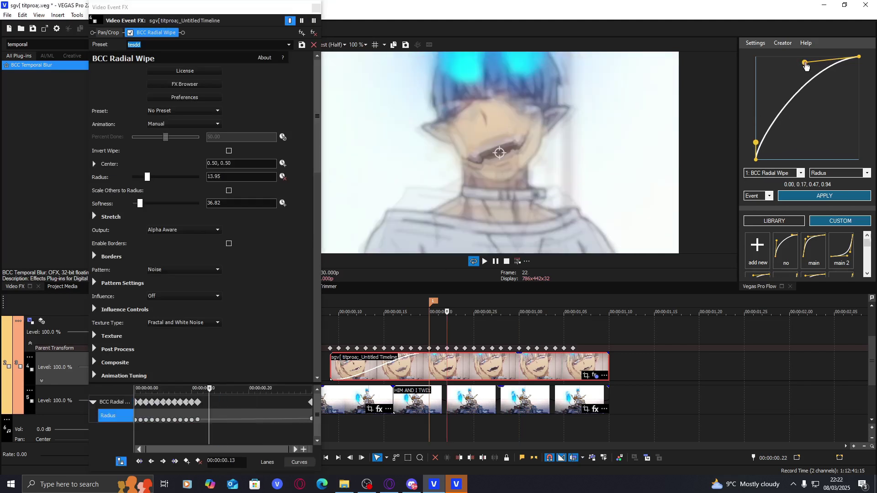
left_click_drag(806, 67, 823, 58)
left_click(818, 196)
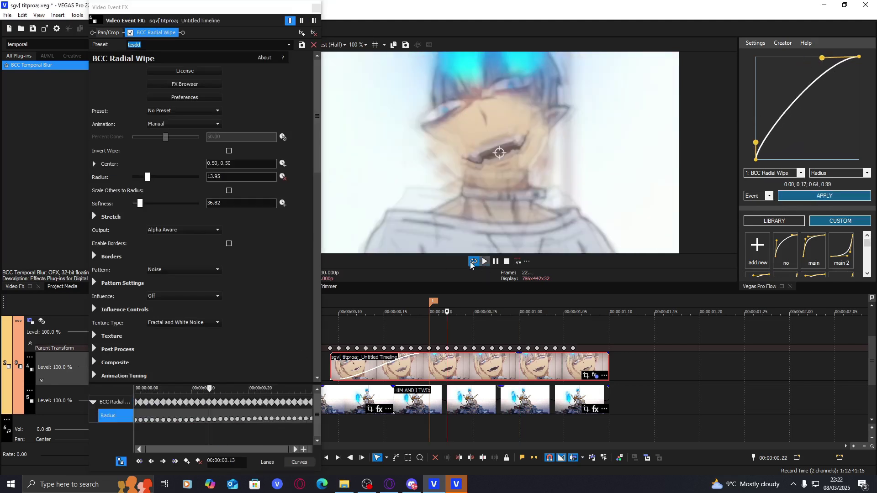
mouse_move(226, 433)
left_mouse_down()
mouse_move(240, 434)
mouse_move(223, 433)
left_mouse_up()
key("ctrl+z")
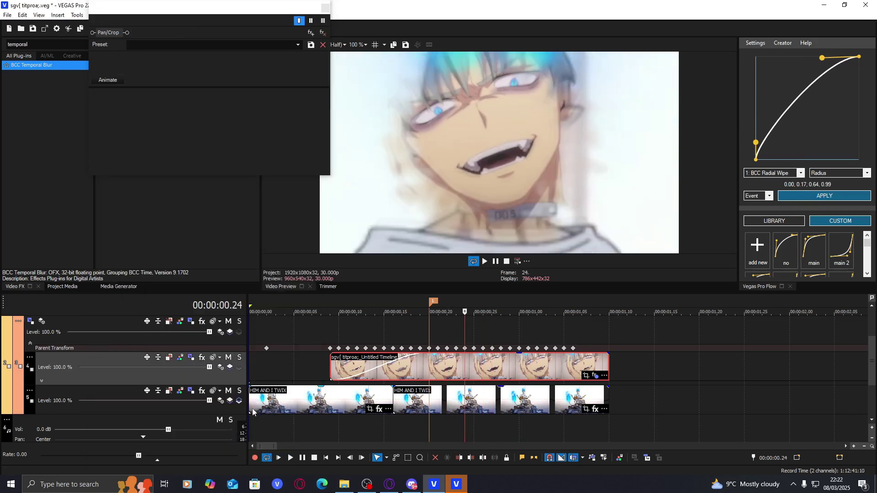
key("ctrl+z")
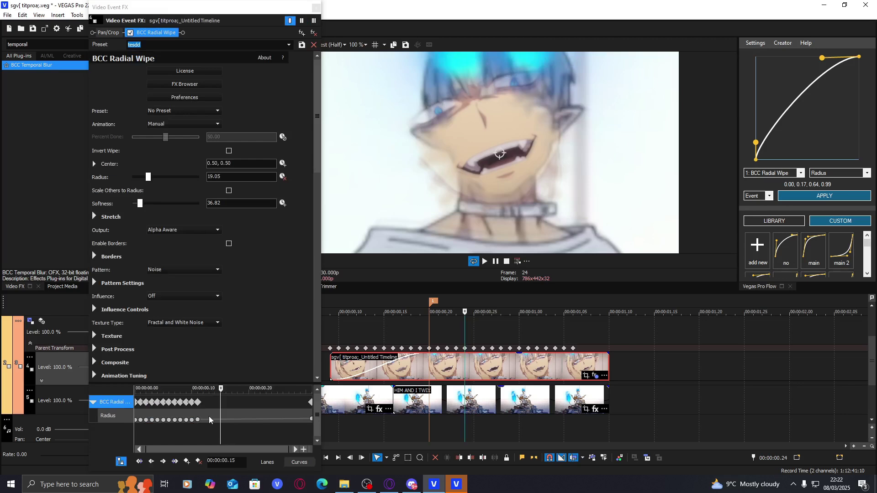
Step: Set the wipe's Softness to 20.50 and Center to 0.48, 0.62, and delete the stray Radius keyframe at 00:00:00.17
left_click_drag(228, 424, 232, 421)
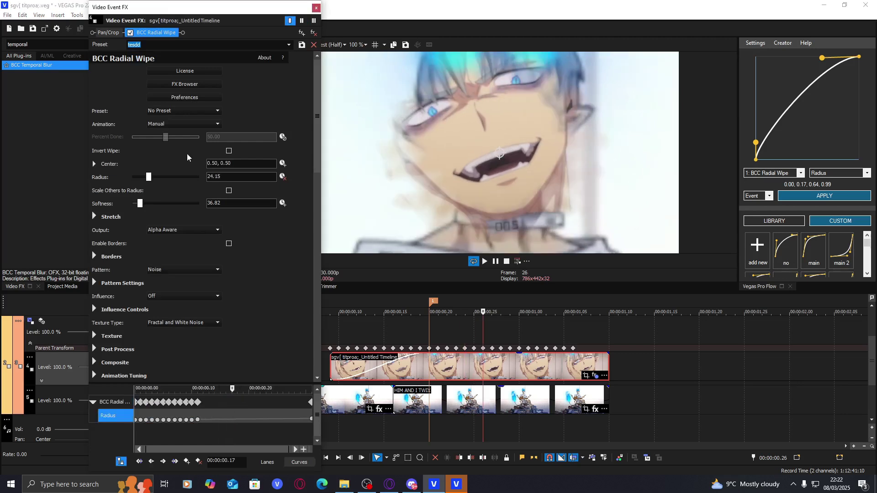
left_click_drag(151, 181, 136, 207)
left_click_drag(499, 145, 494, 132)
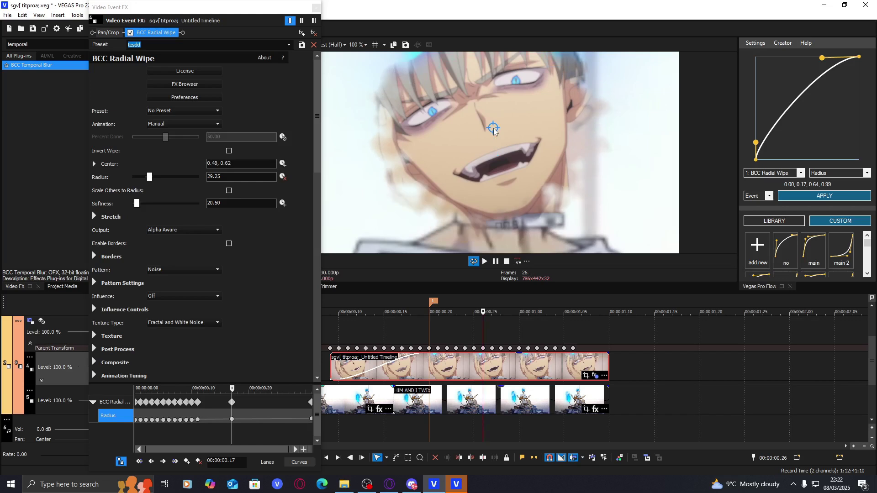
right_click(232, 420)
left_click(256, 279)
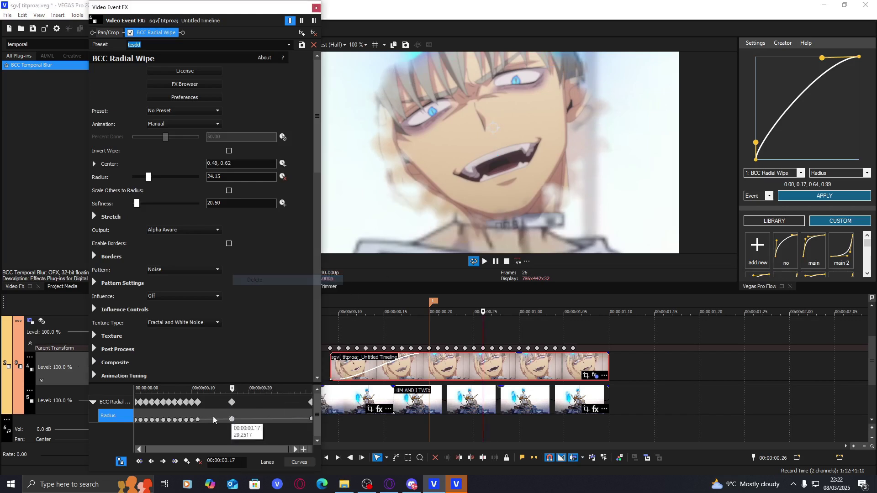
Step: Reapply the 0.00, 0.17, 0.64, 0.99 curve to the second Radius section, play back the transition and undo the easing
left_click(217, 421)
left_click(815, 196)
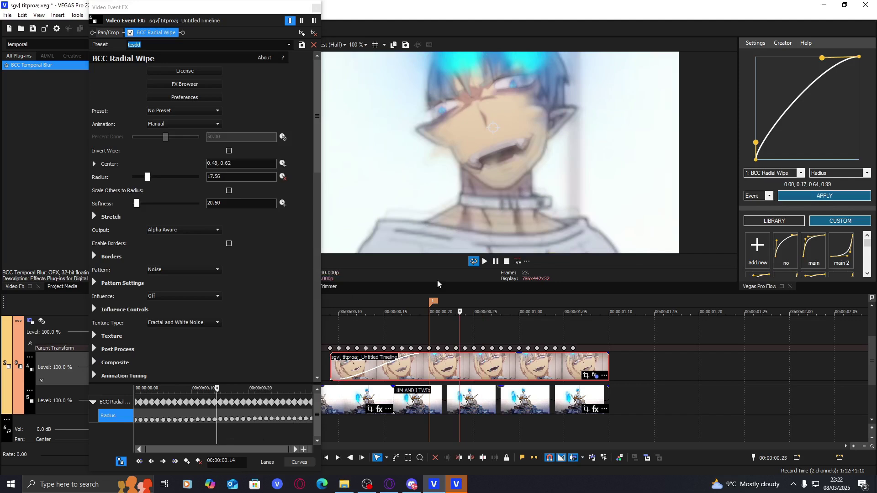
left_click_drag(225, 432, 277, 438)
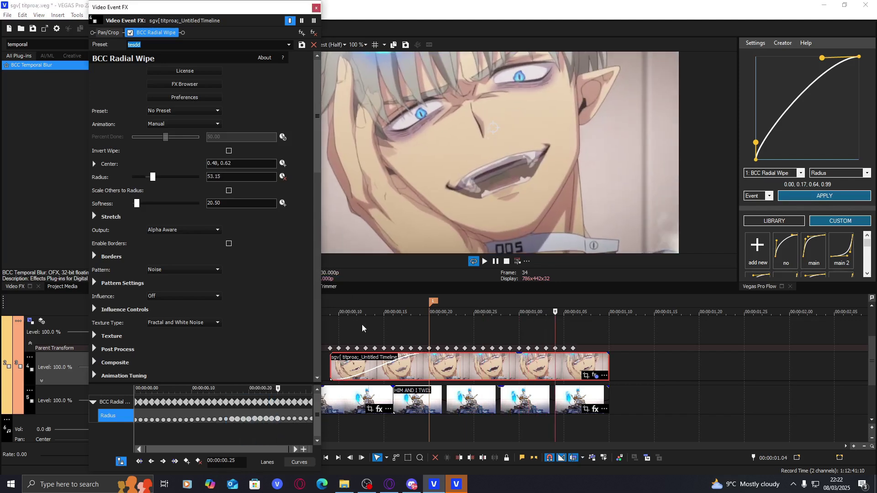
left_click(339, 330)
key("space")
key("space")
key("space")
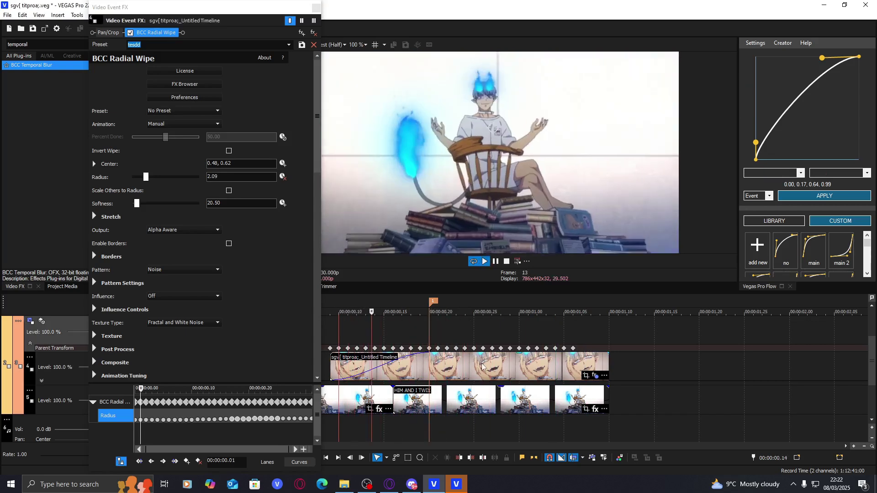
key("ctrl+z")
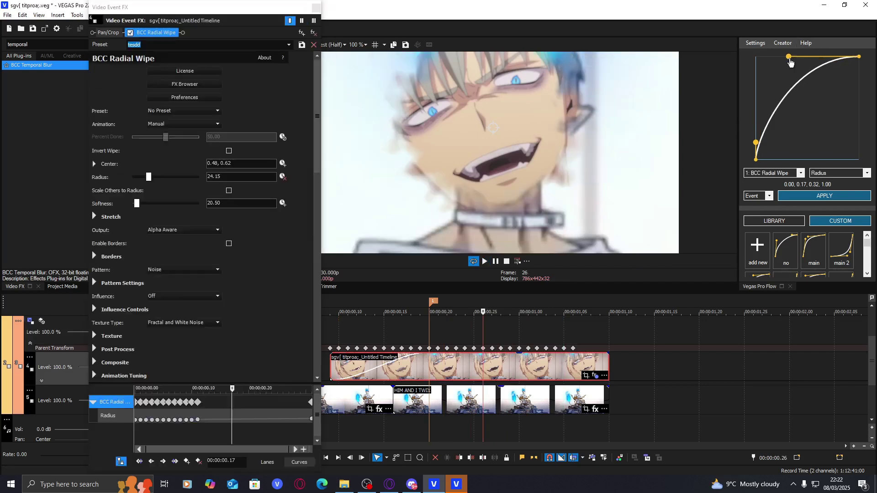
Step: Ease the Radius section after 00:00:00.11 with the 0.00, 0.17, 0.13, 0.99 curve and play back the transition
left_click_drag(822, 59, 778, 84)
left_click(825, 196)
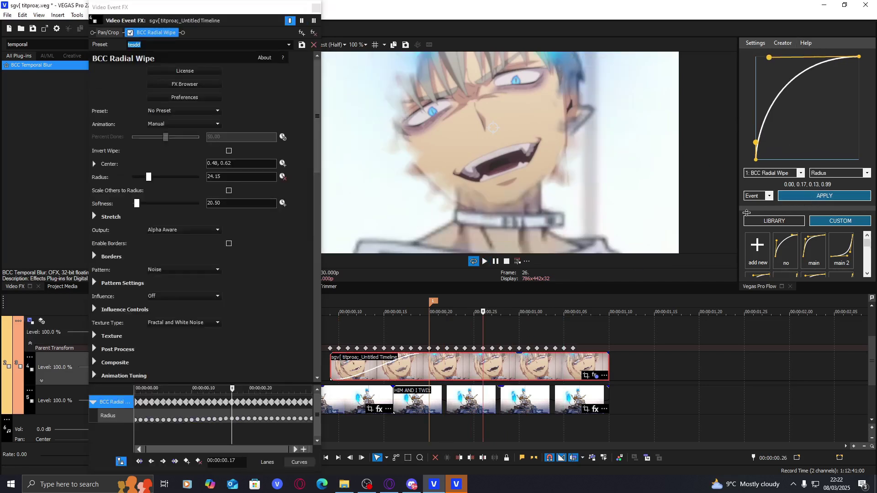
left_click(408, 333)
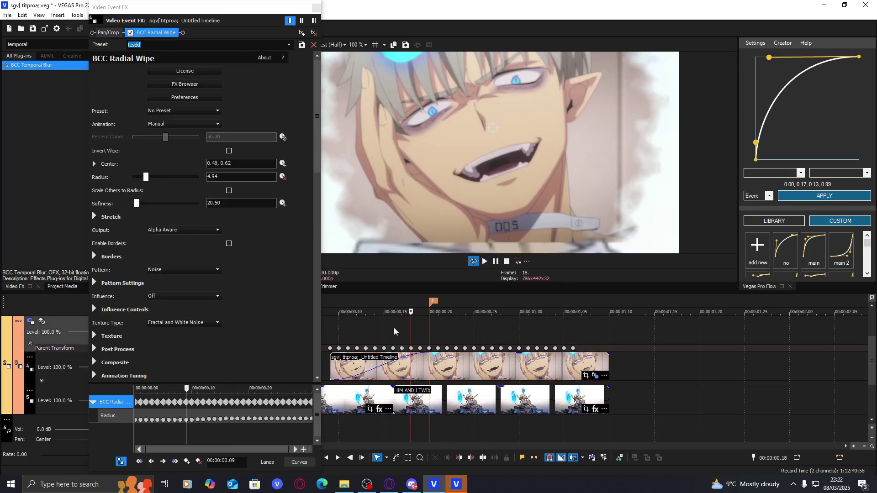
left_click(382, 314)
key("space")
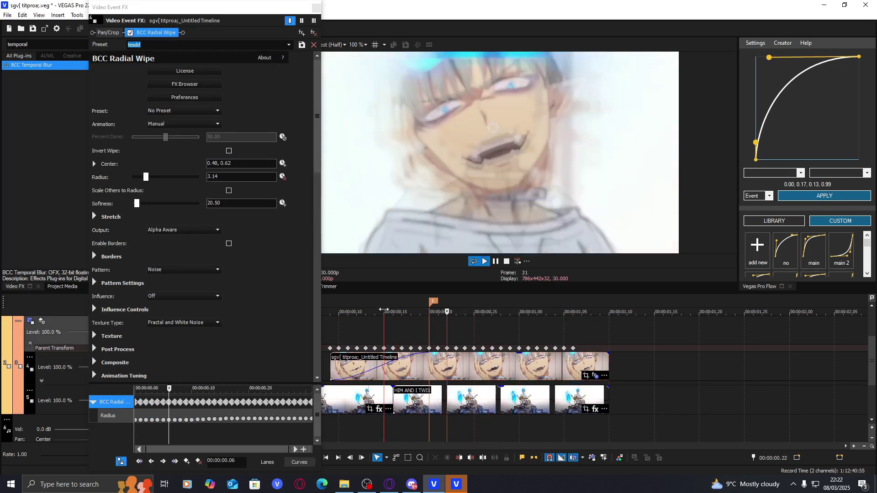
key("space")
key("space")
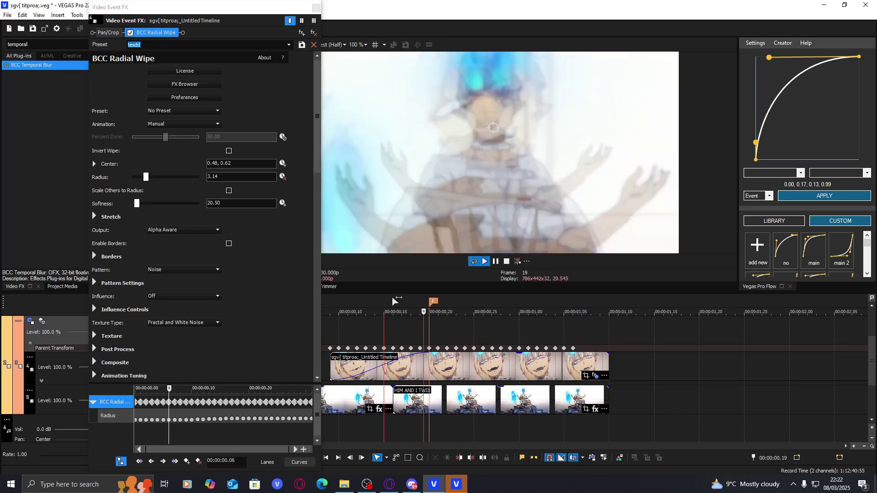
left_click(315, 7)
key("space")
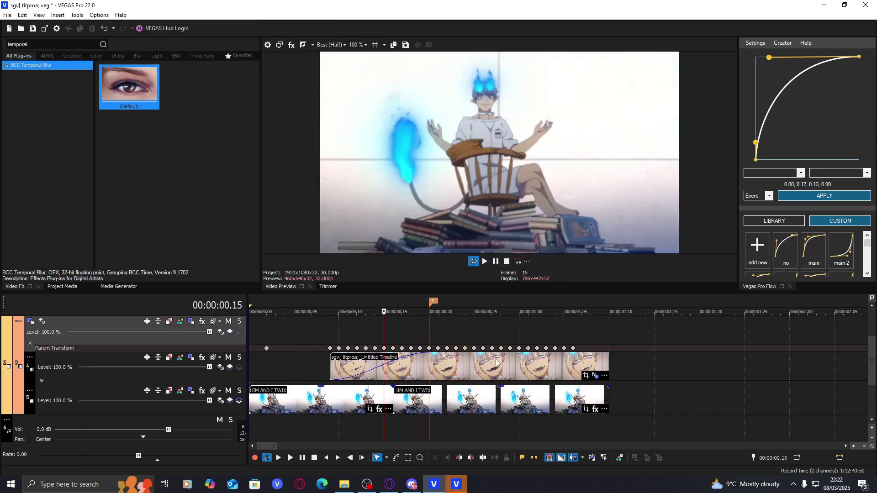
Step: Set the close-up clip's BCC Radial Wipe Softness to 38.86 and play back the transition
left_click(546, 376)
left_click(595, 376)
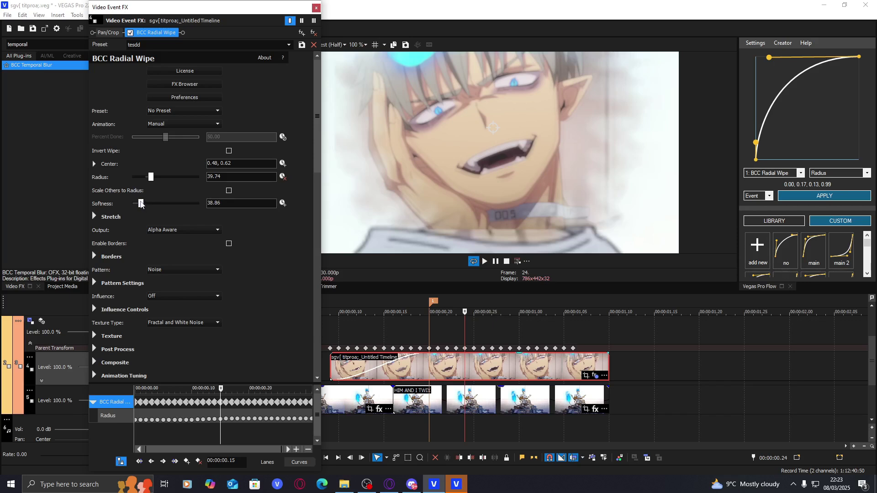
left_click(315, 7)
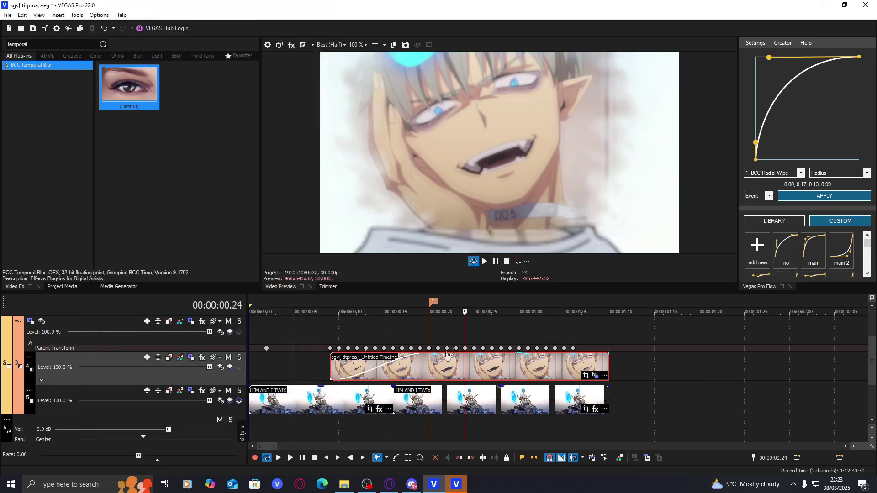
left_click(365, 325)
key("space")
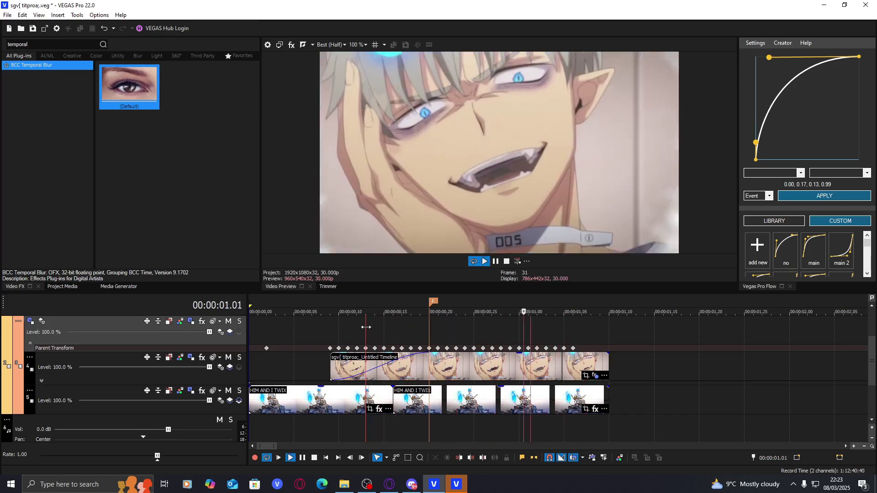
key("space")
Step: Delete the adjustment event's BCC Temporal Blur Amount keyframes from 00:00:00.18 onward, keeping the final keyframe
scroll(409, 352, "up", 2)
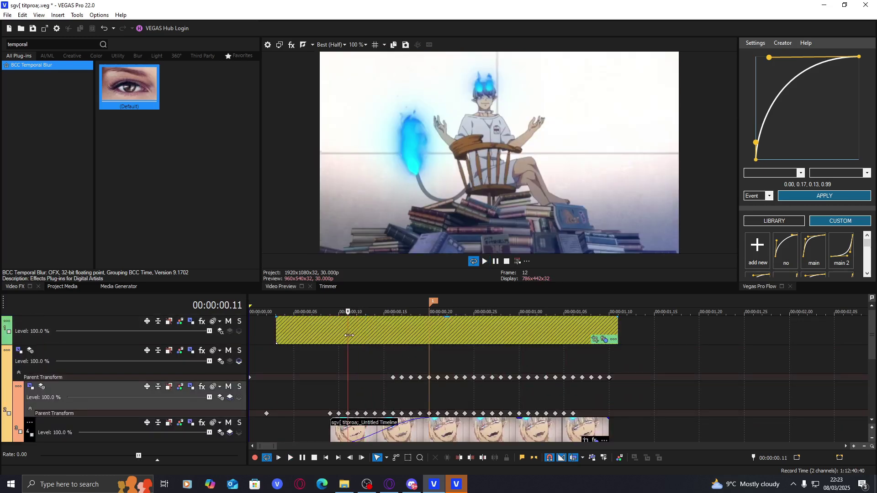
left_click_drag(349, 336, 511, 348)
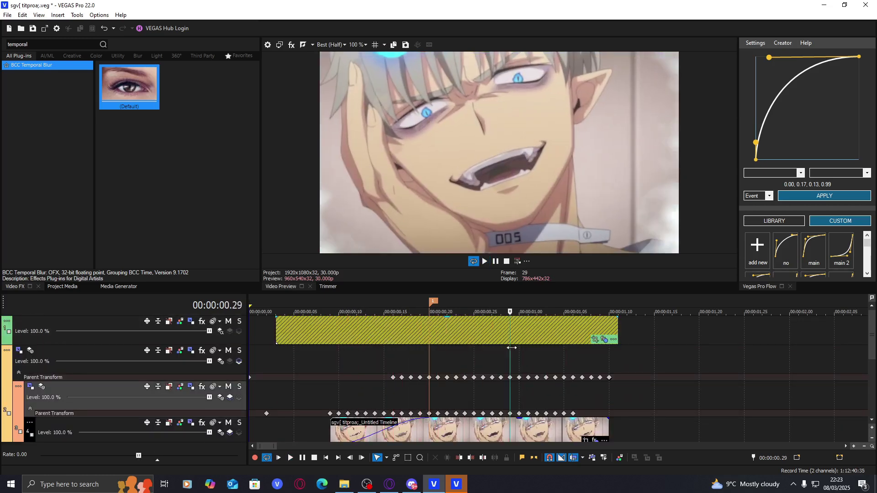
left_click(603, 339)
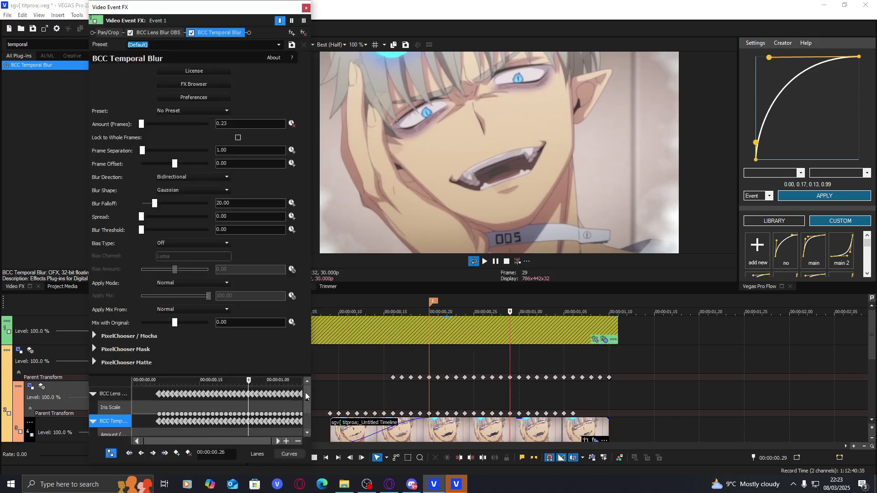
left_click_drag(305, 393, 304, 417)
left_click_drag(236, 428, 213, 429)
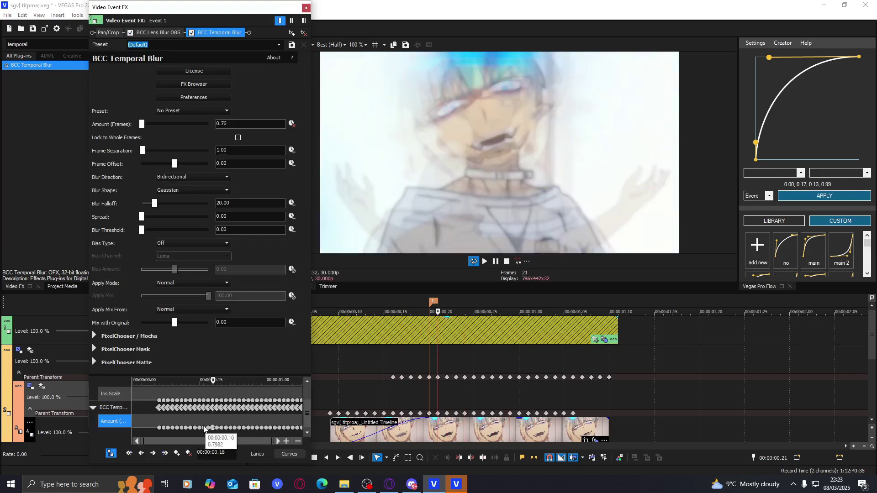
left_click(205, 429)
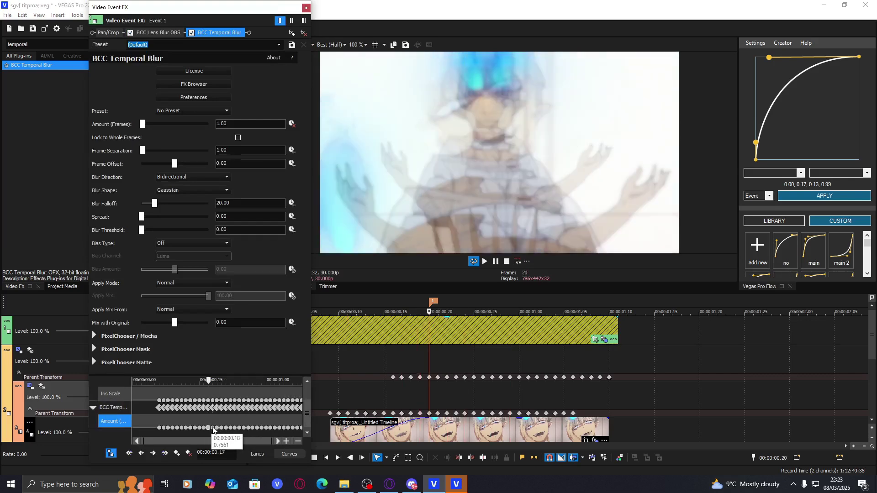
left_click(213, 429)
left_click_drag(297, 428, 215, 429)
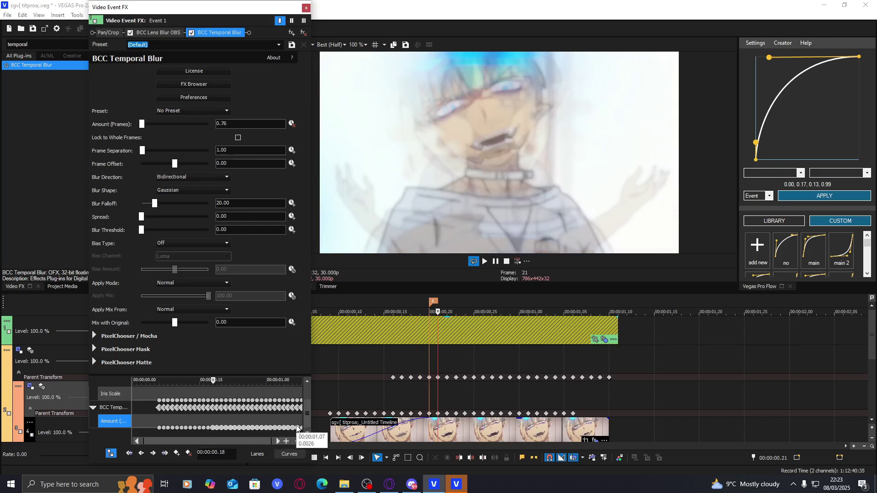
key("Delete")
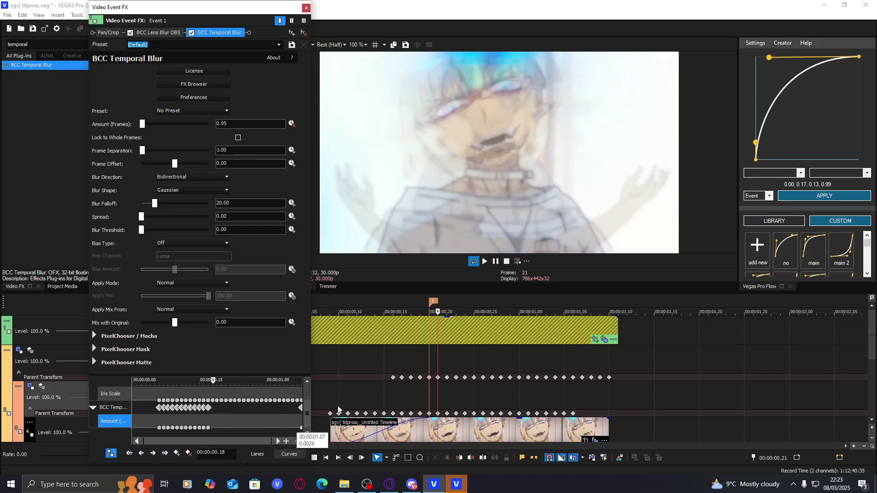
Step: Ease the BCC Temporal Blur Amount section after 00:00:00.17 with a 0.00, 0.36, 0.47, 0.99 curve and close the effect settings
left_click(465, 338)
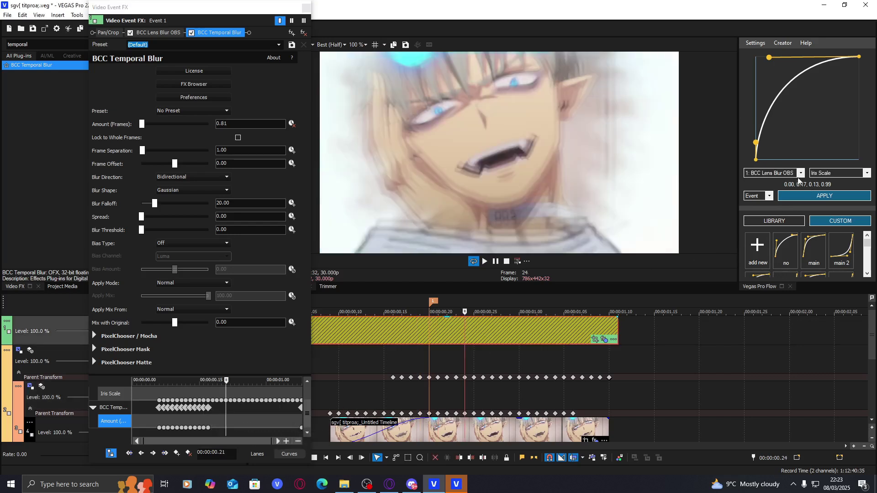
left_click_drag(769, 58, 799, 68)
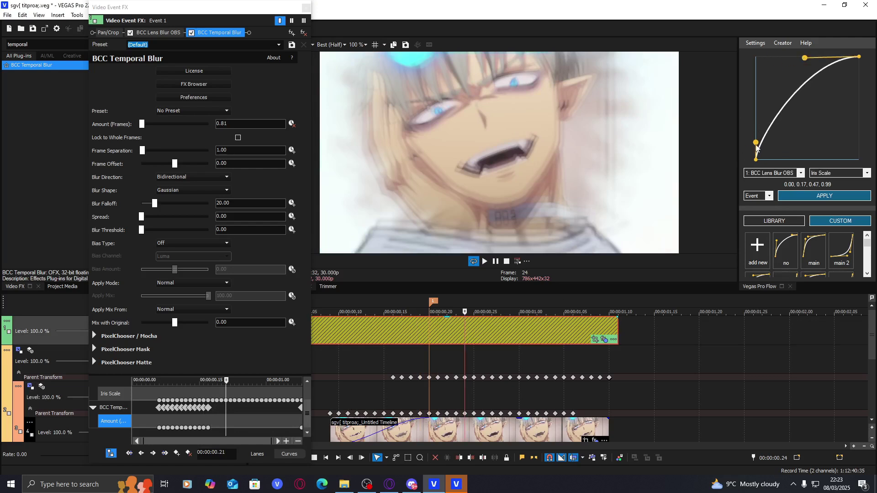
left_click_drag(758, 134, 755, 123)
left_click(781, 174)
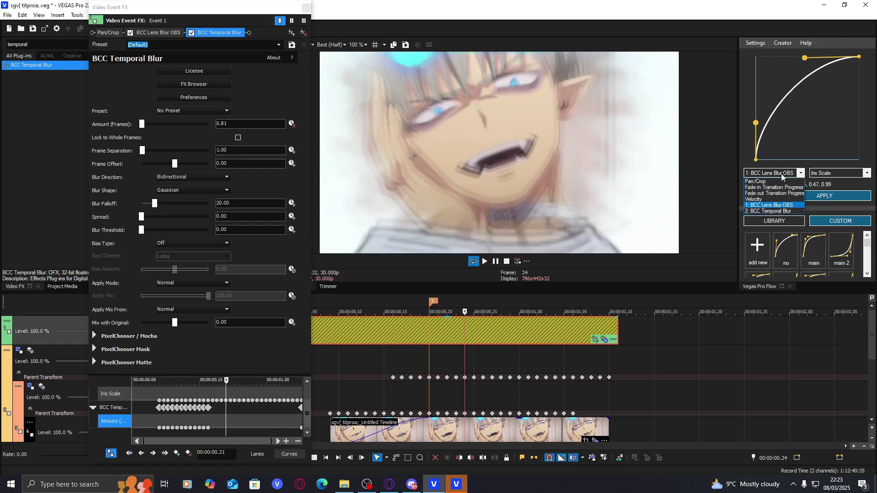
left_click(789, 211)
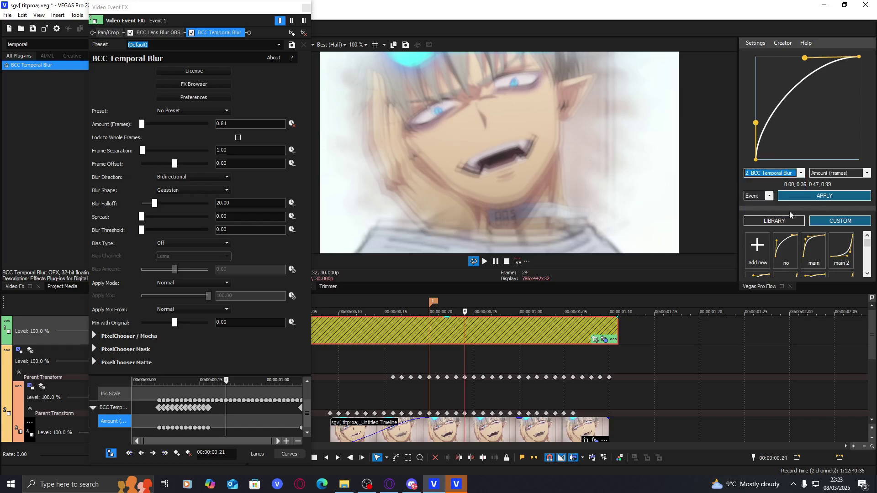
left_click(825, 196)
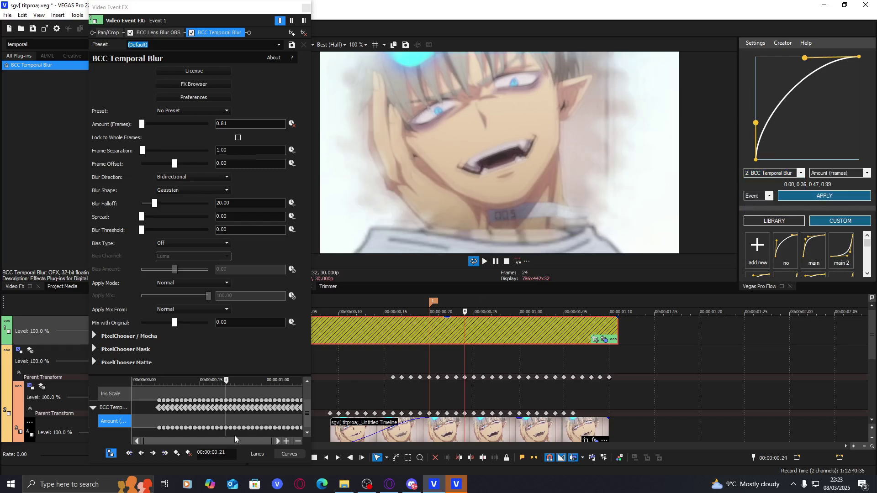
mouse_move(235, 435)
left_mouse_down()
mouse_move(247, 434)
mouse_move(222, 434)
left_mouse_up()
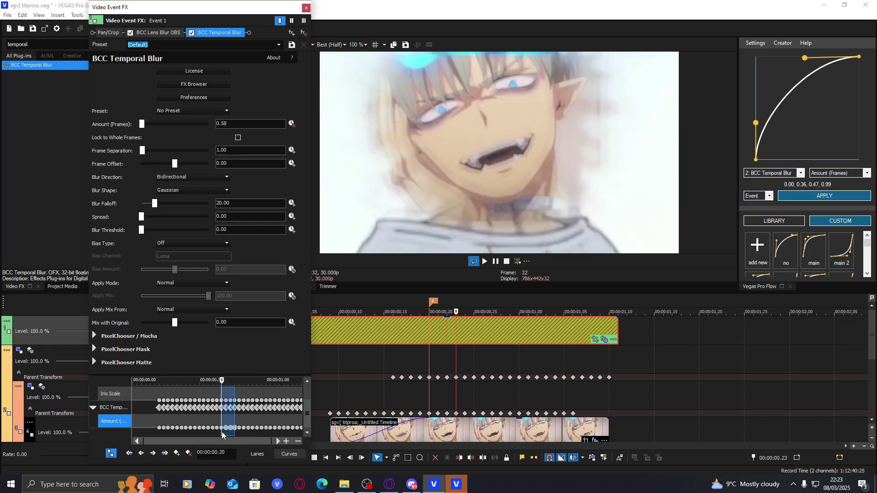
left_click(306, 8)
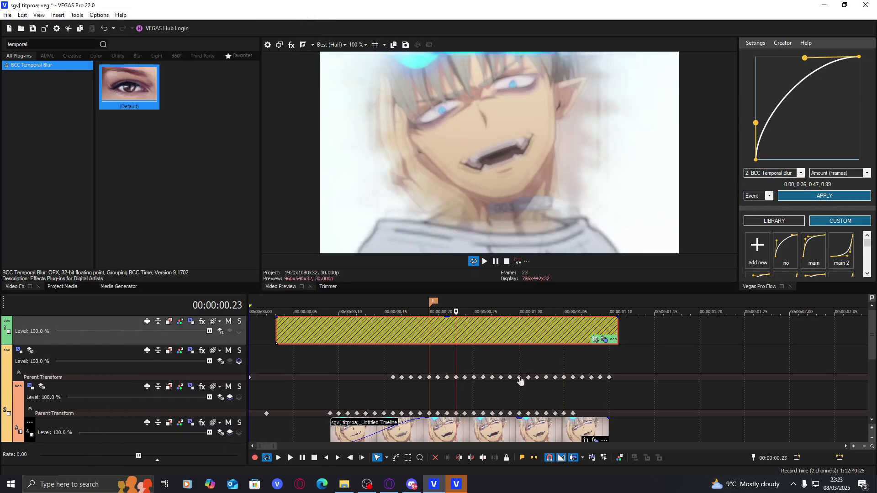
Step: Play back the transition from 00:00:00.17 to check the eased temporal blur
left_click(401, 370)
key("space")
key("space")
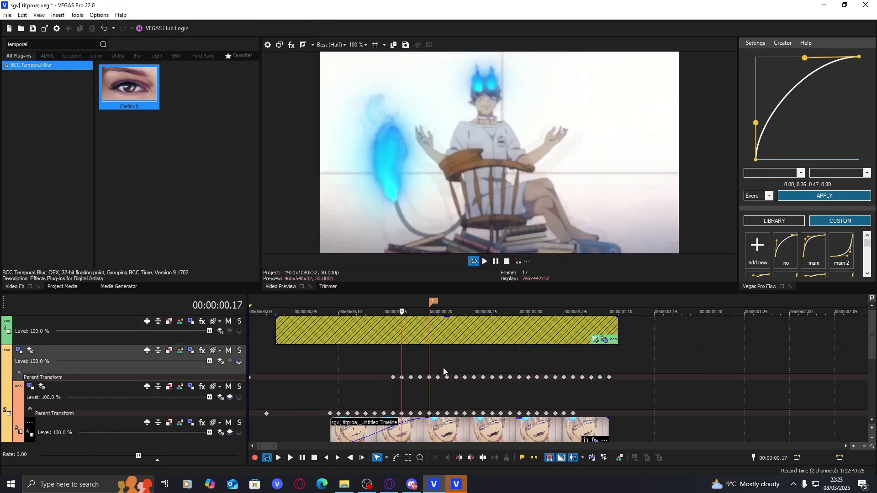
key("space")
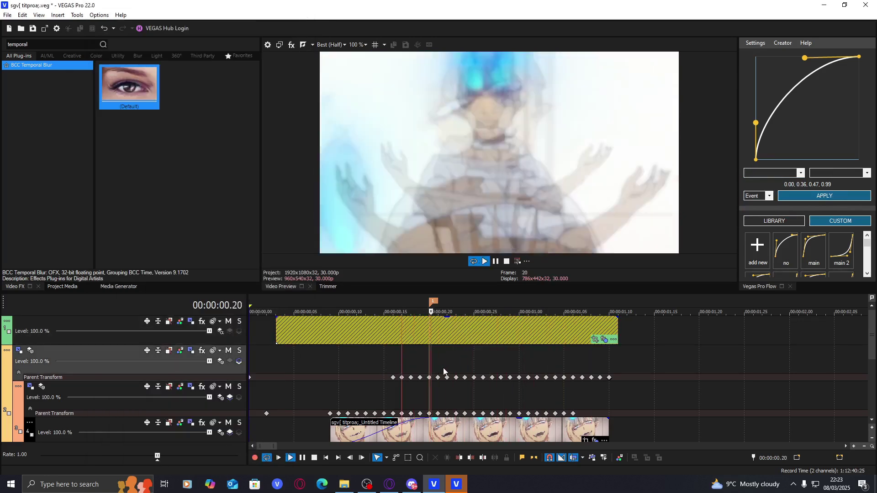
key("space")
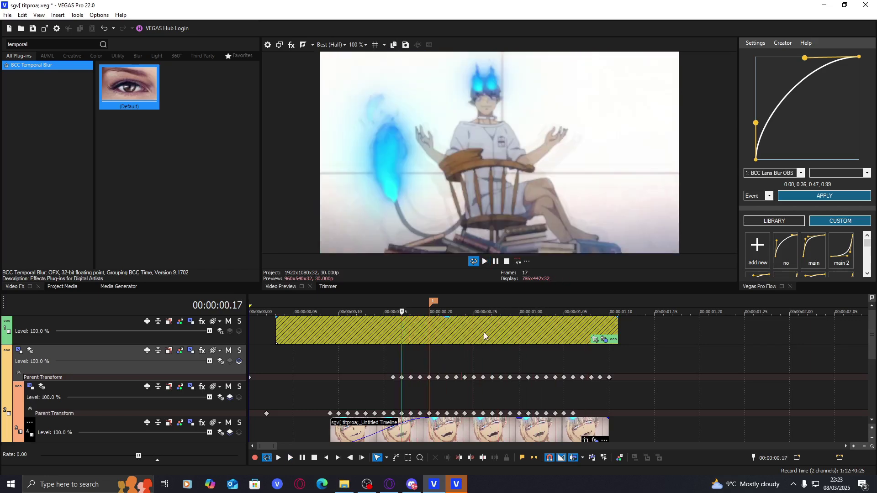
Step: Search the video effects for "warpfish" and add S_WarpFishEye with preset 11 to the adjustment event
left_click(528, 330)
left_click(555, 328)
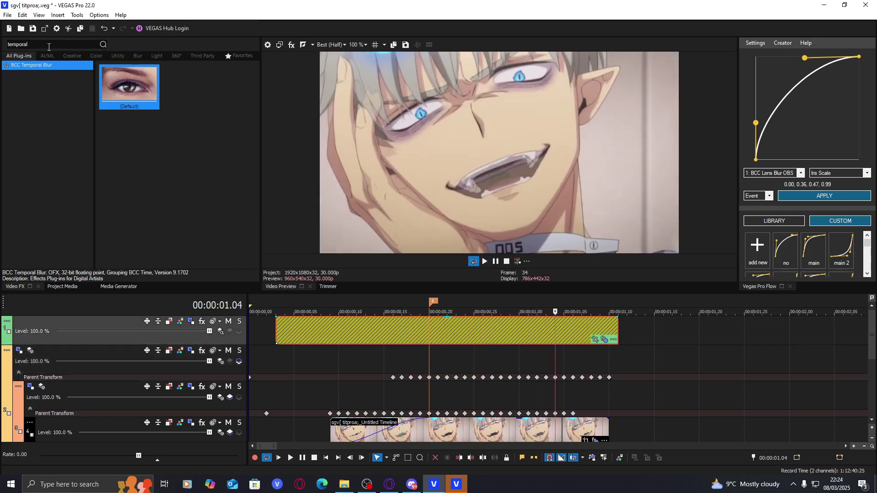
type("war")
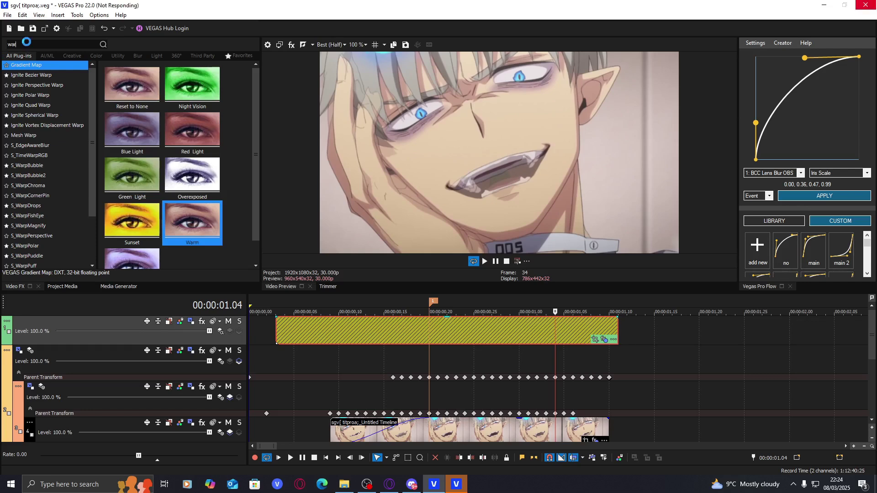
type("p")
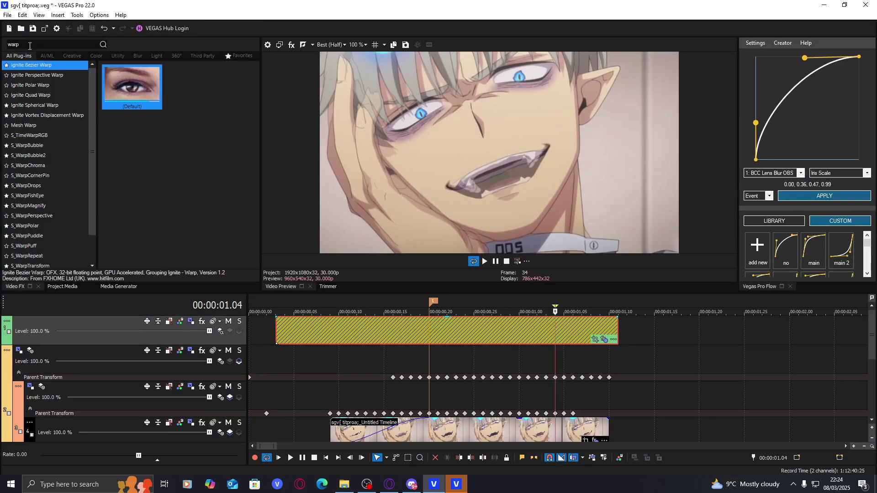
type("f")
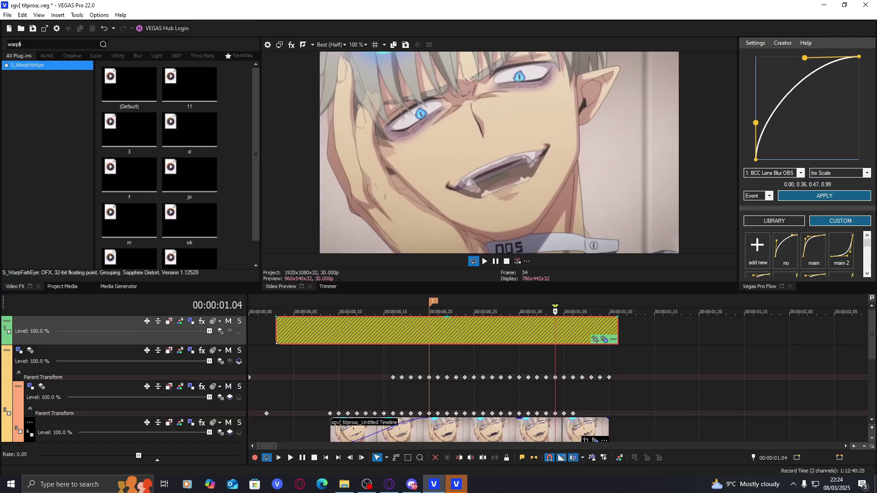
type("ish")
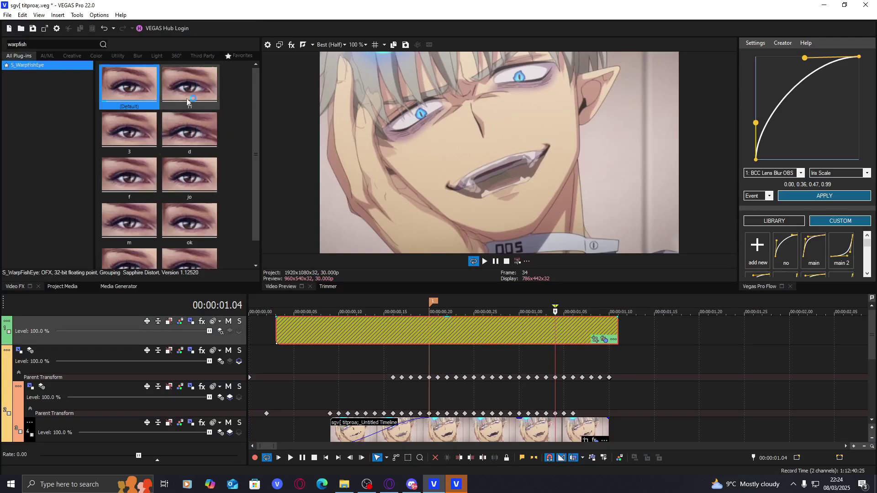
double_click(186, 98)
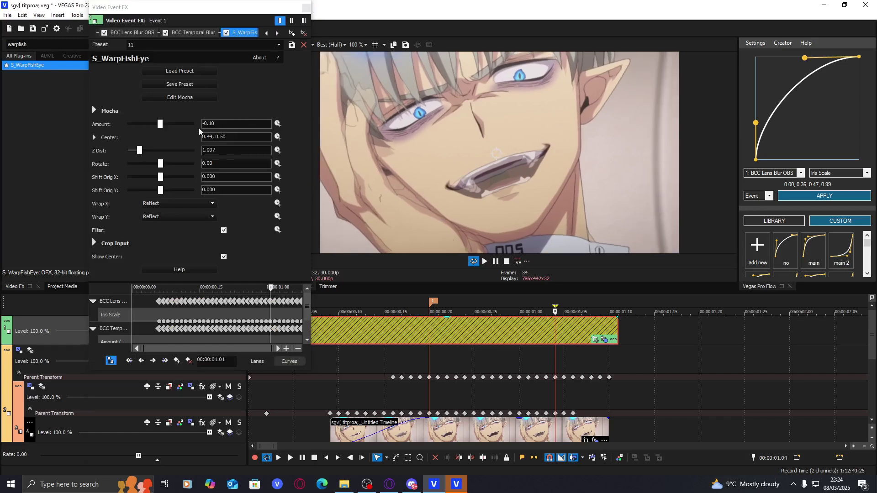
Step: Keyframe the S_WarpFishEye Amount at -0.14 at 00:00:00.17 and at 0.00 at the start and end of the event
left_click_drag(160, 126, 161, 125)
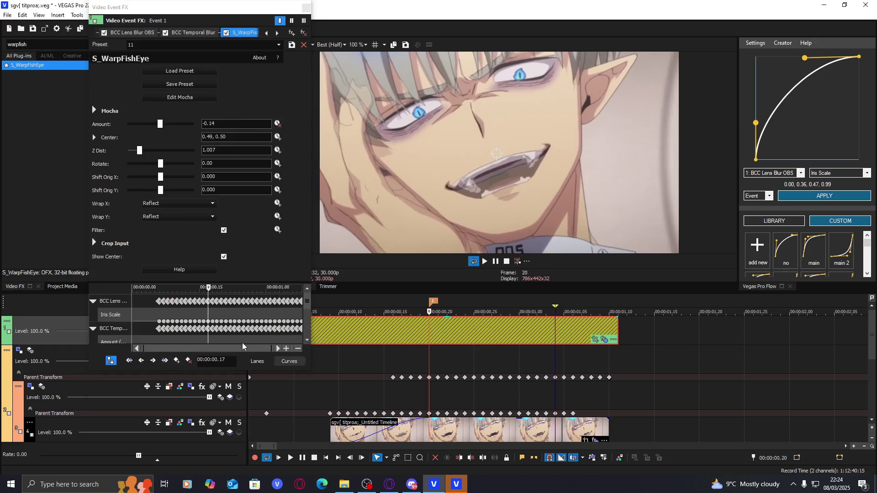
left_click_drag(308, 302, 276, 360)
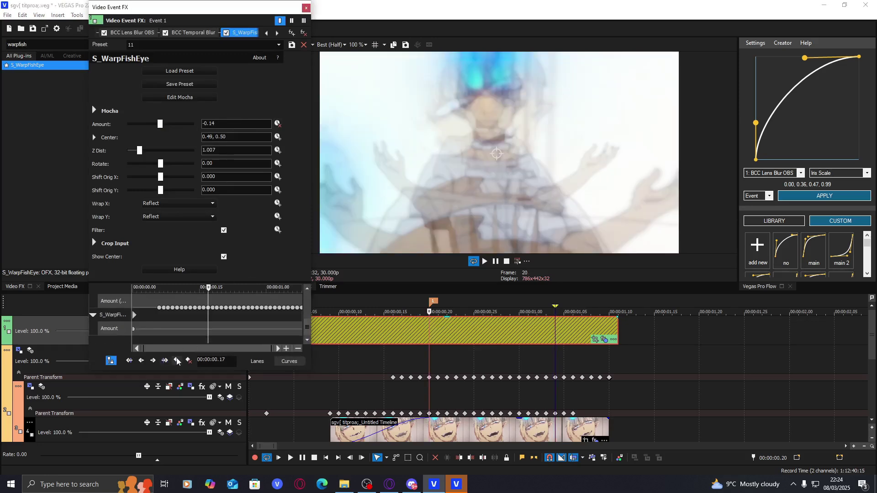
left_click_drag(147, 336, 132, 331)
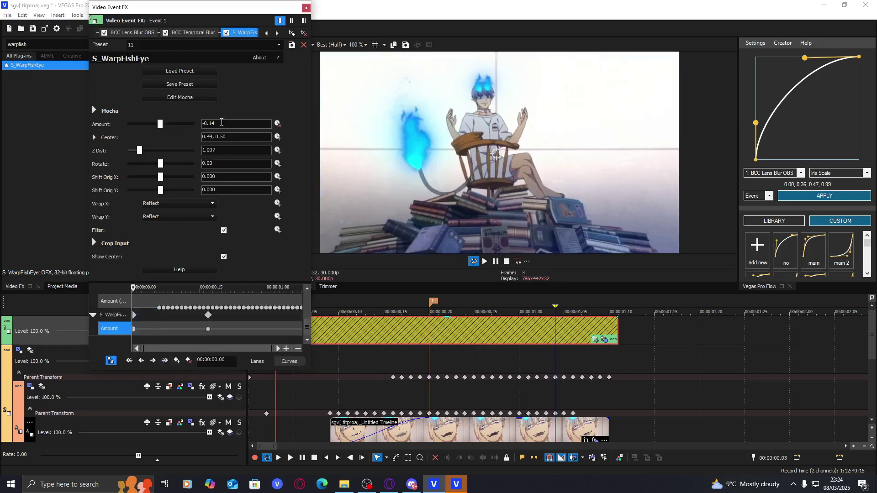
key("BackSpace")
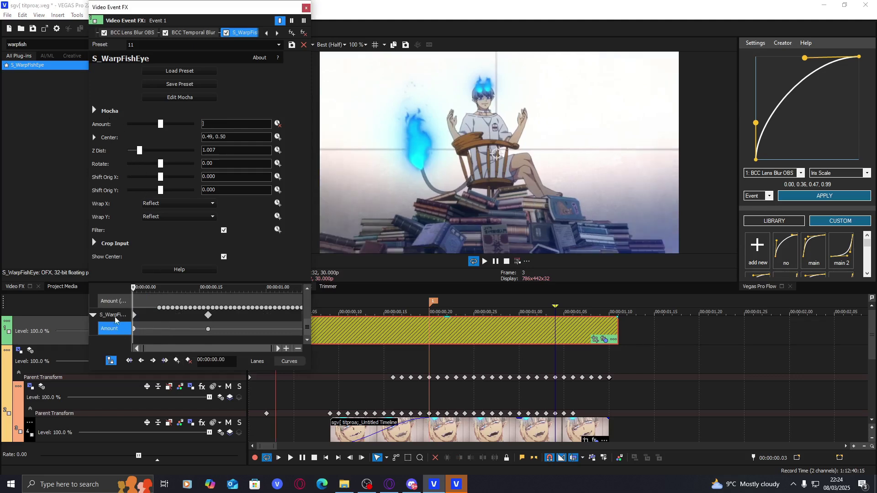
left_click(134, 325)
Step: Ease the S_WarpFishEye Amount with the 0.00, 0.36, 0.47, 0.99 curve after 00:00:00.17 and a 0.69, 0.00, 1.00, 0.58 curve before it
left_click(483, 327)
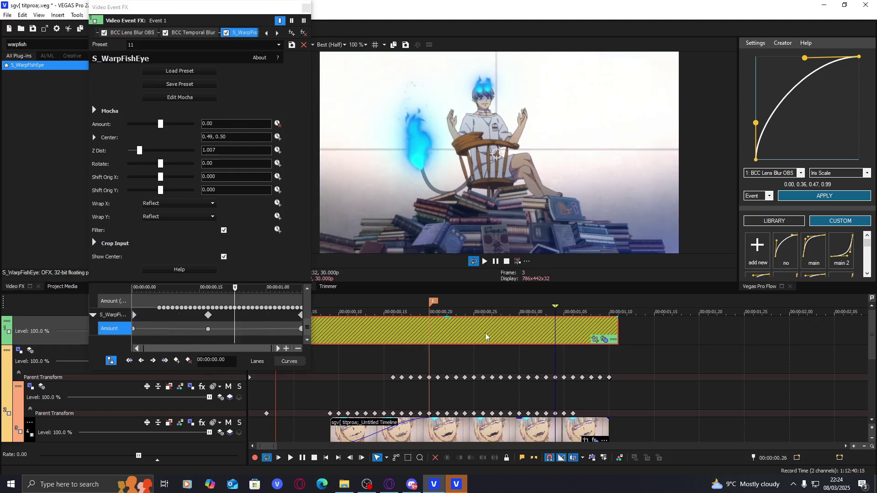
left_click(795, 173)
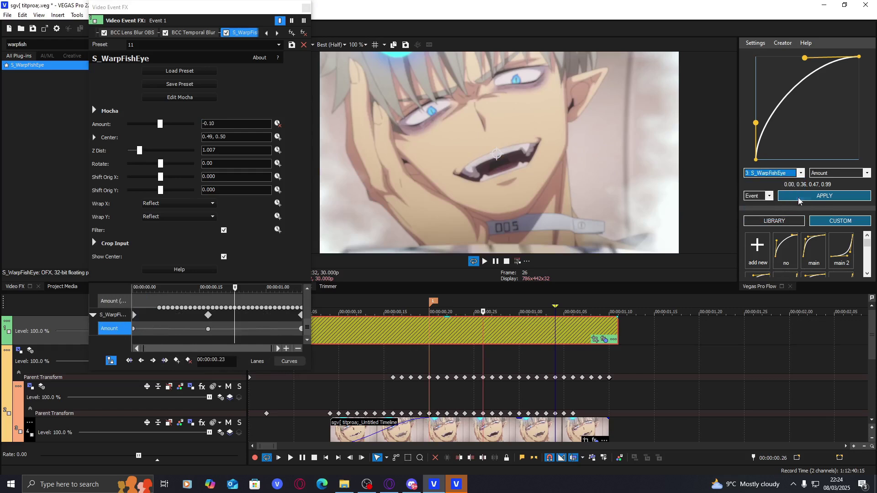
left_click(836, 251)
left_click(359, 328)
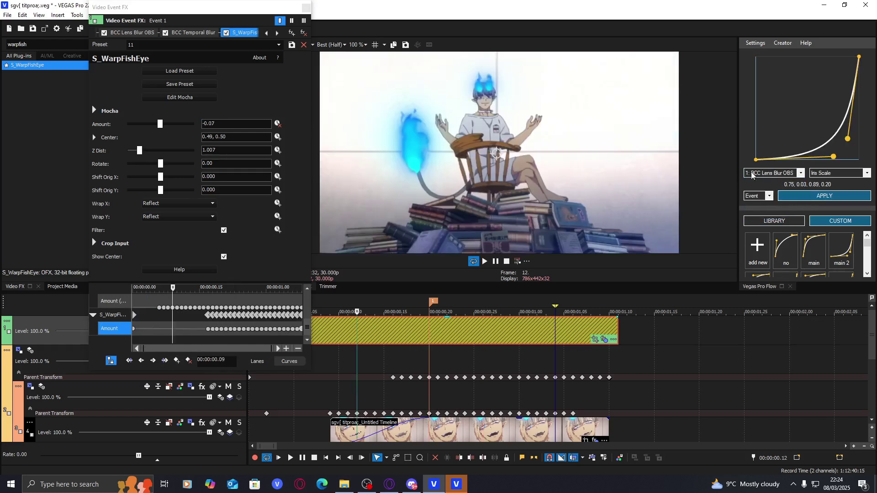
left_click_drag(846, 142, 863, 103)
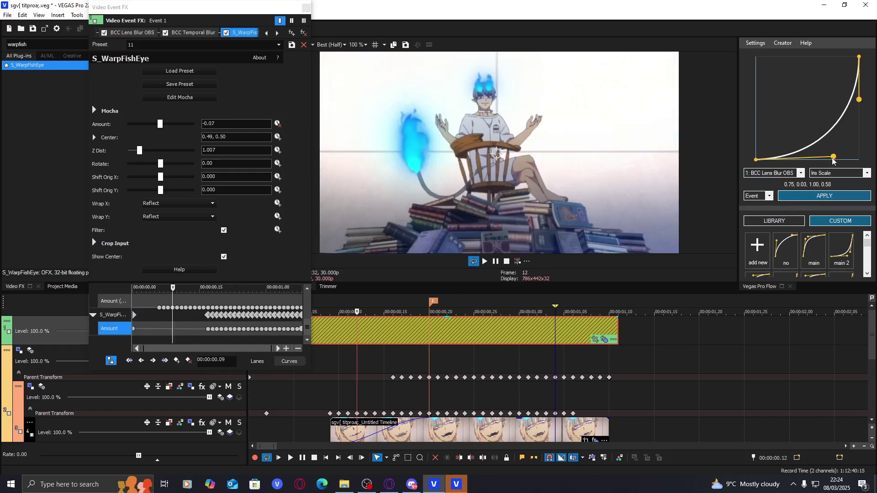
left_click(803, 196)
Step: Play back the transition with the fisheye warp in a loop and close the effect settings
left_click(443, 358)
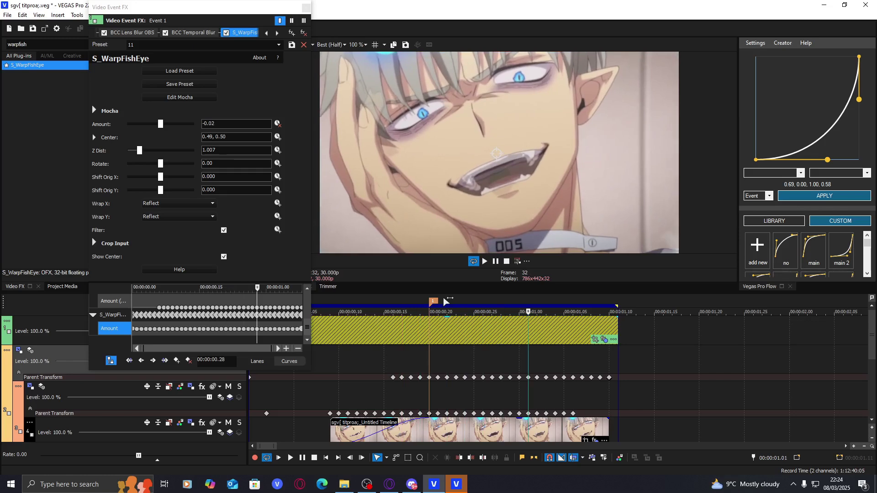
left_click(338, 358)
key("space")
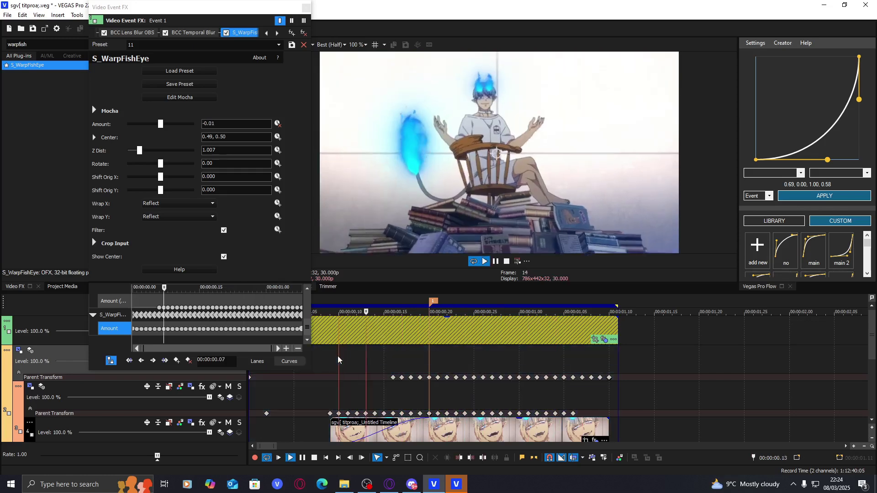
key("space")
key("space")
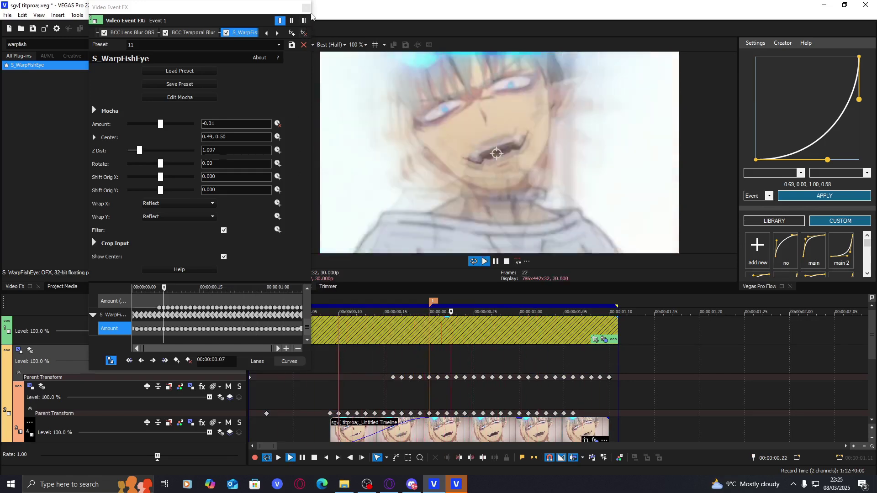
left_click(306, 8)
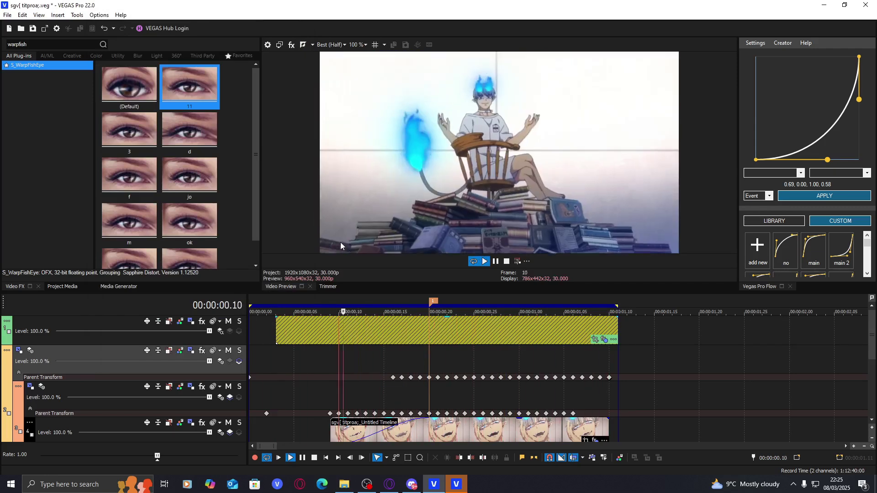
key("space")
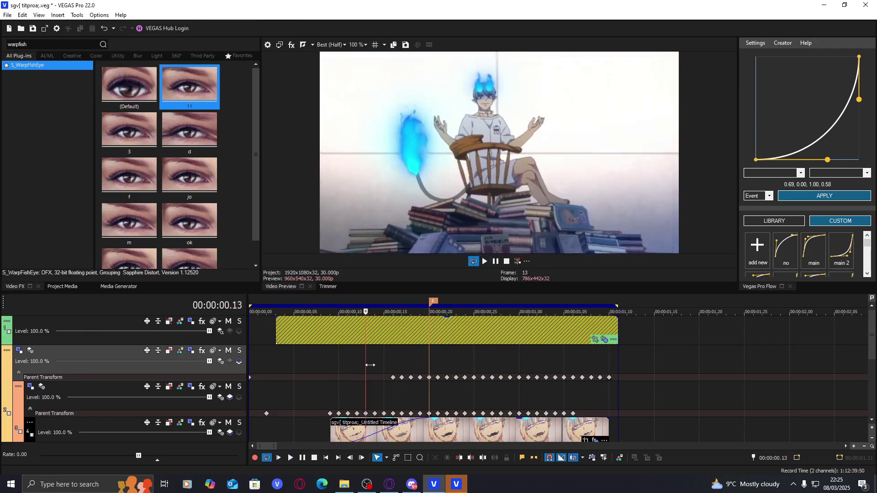